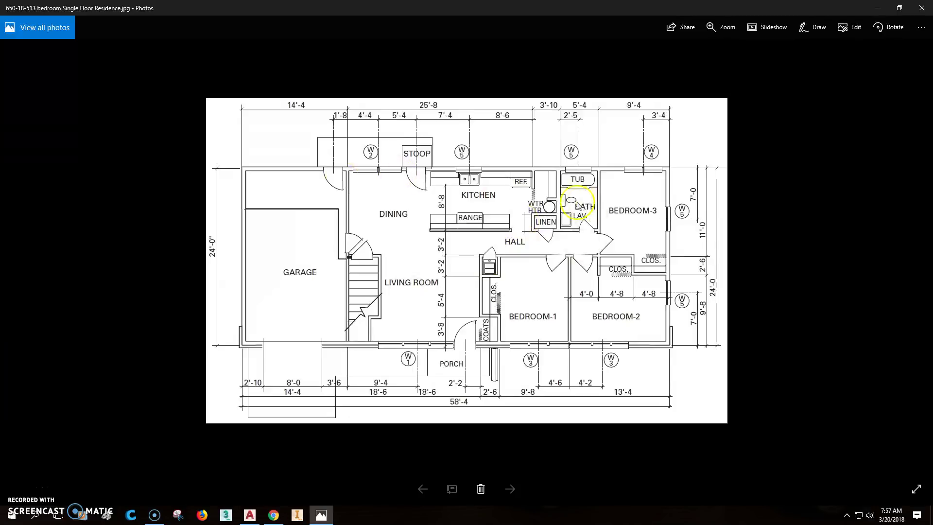
- Set Drawing1's length units to Architectural with 0'-0" whole-inch precision
left_click(249, 516)
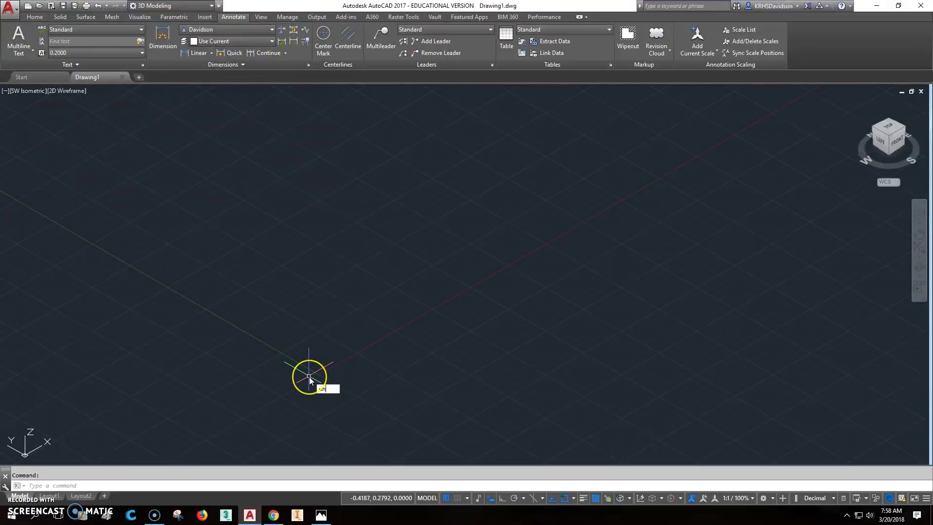
type("its")
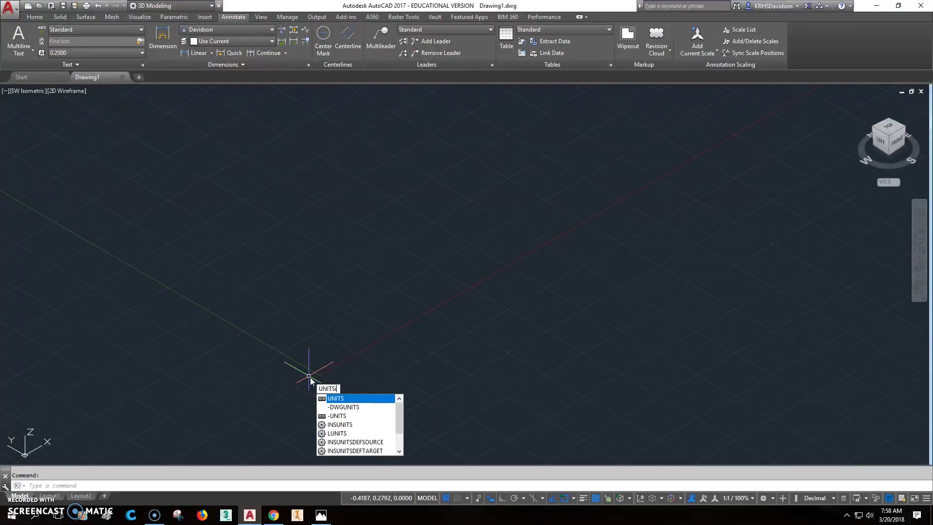
key("Return")
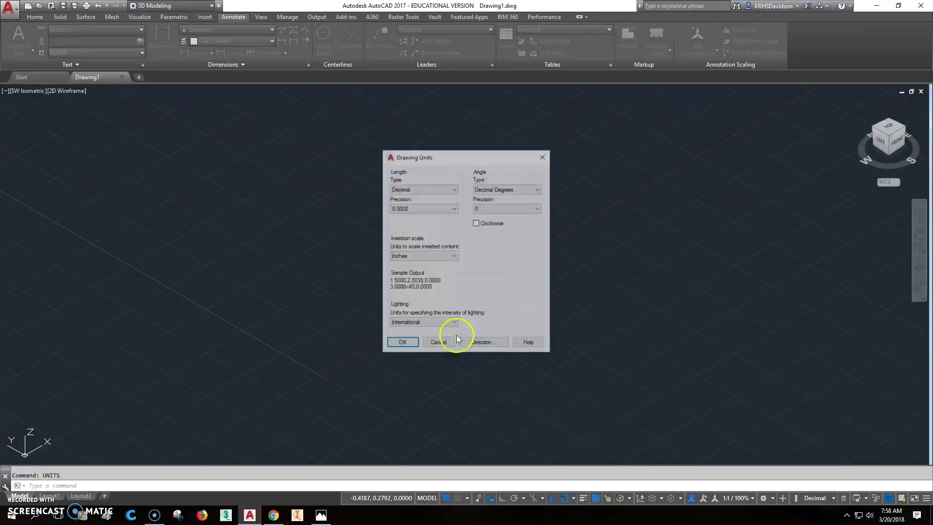
left_click(441, 189)
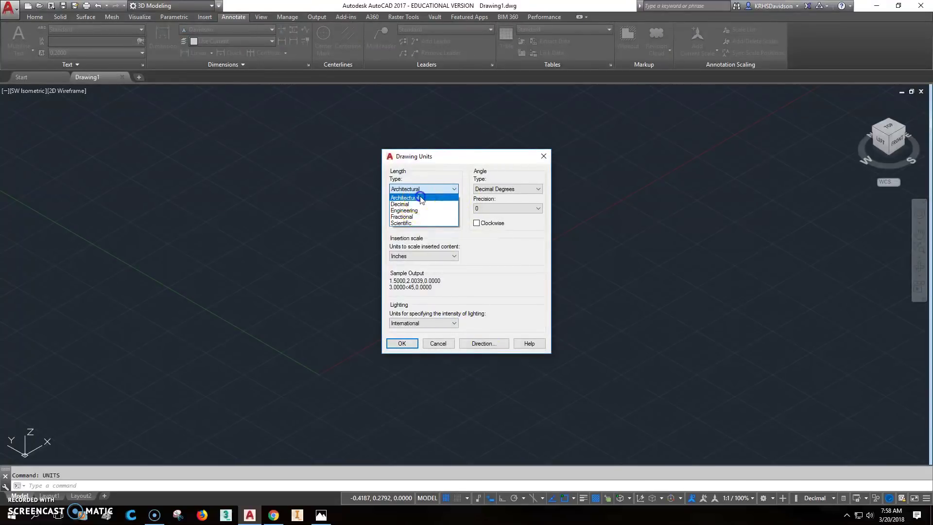
left_click(418, 197)
left_click(425, 208)
left_click(422, 218)
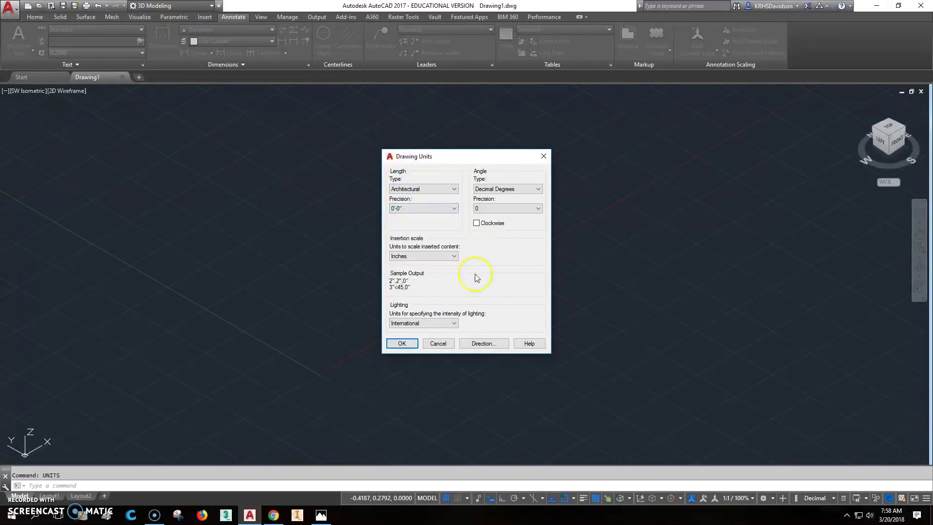
left_click(403, 344)
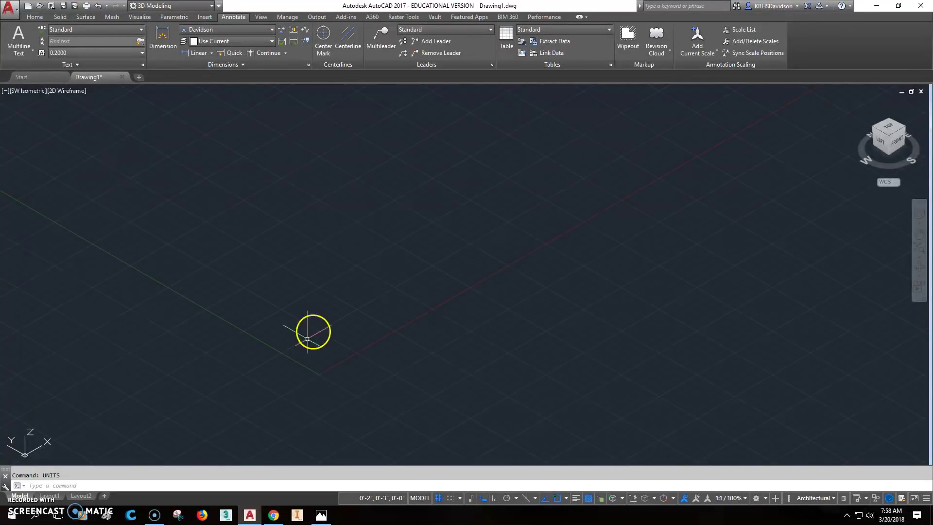
- Switch to the top view and the Drafting & Annotation workspace, showing the Annotate tools
left_click(889, 128)
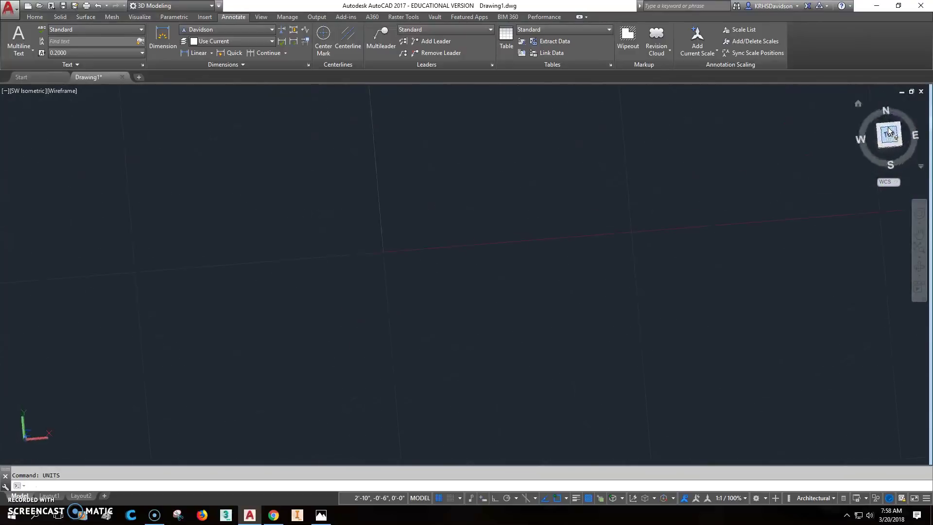
left_click(212, 6)
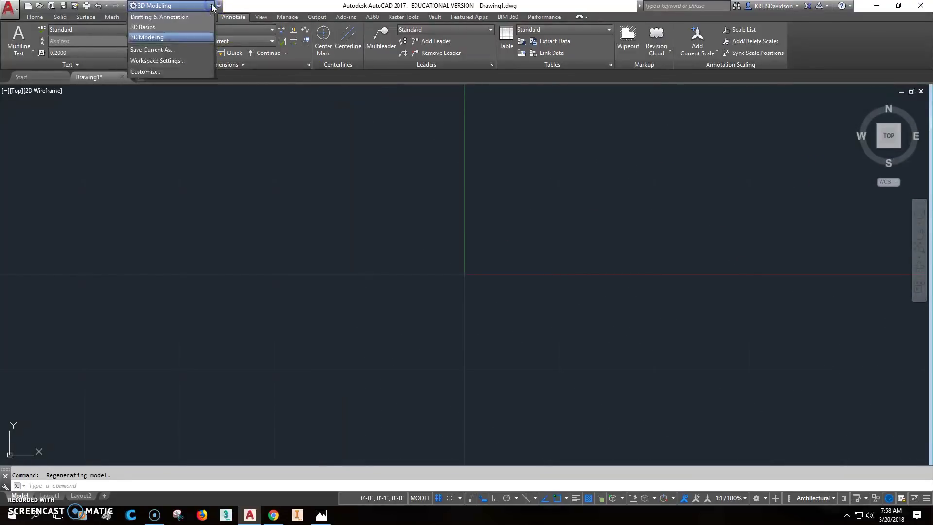
left_click(187, 17)
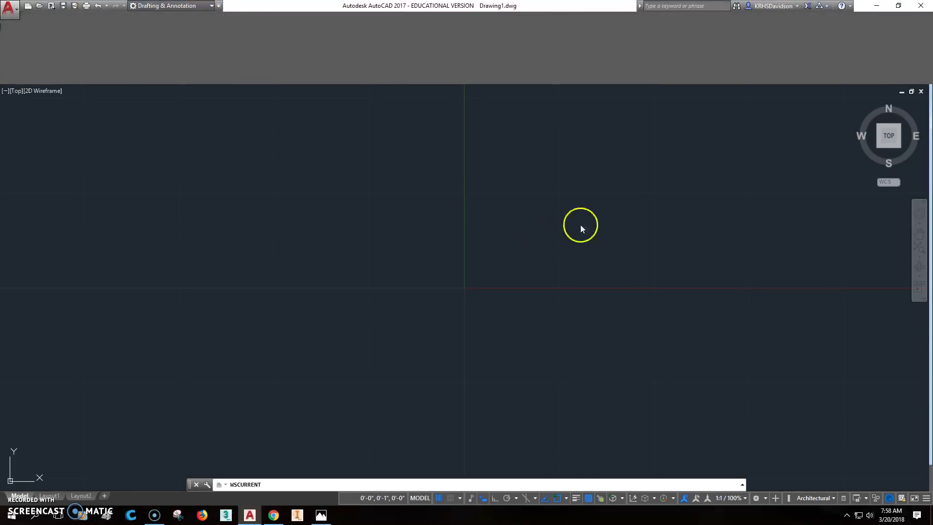
mouse_move(580, 225)
middle_mouse_down()
mouse_move(404, 268)
mouse_move(332, 307)
middle_mouse_up()
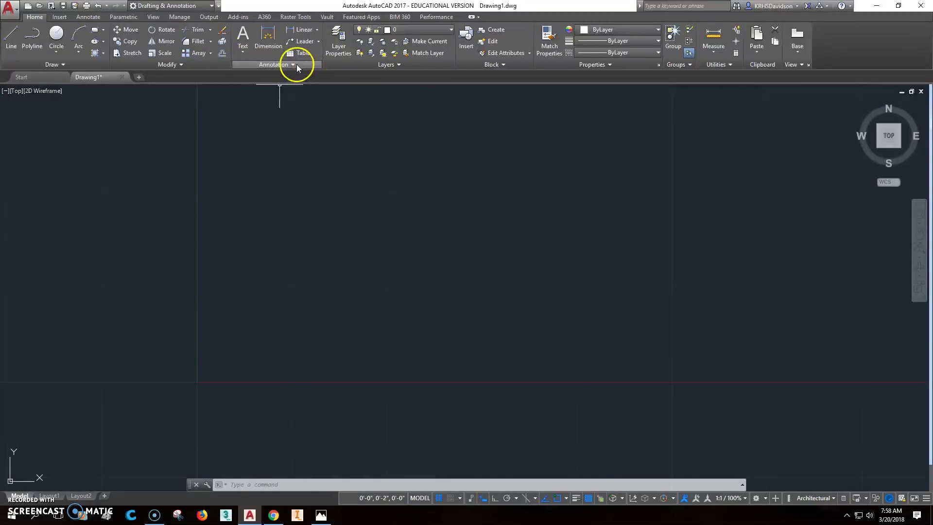
left_click(90, 16)
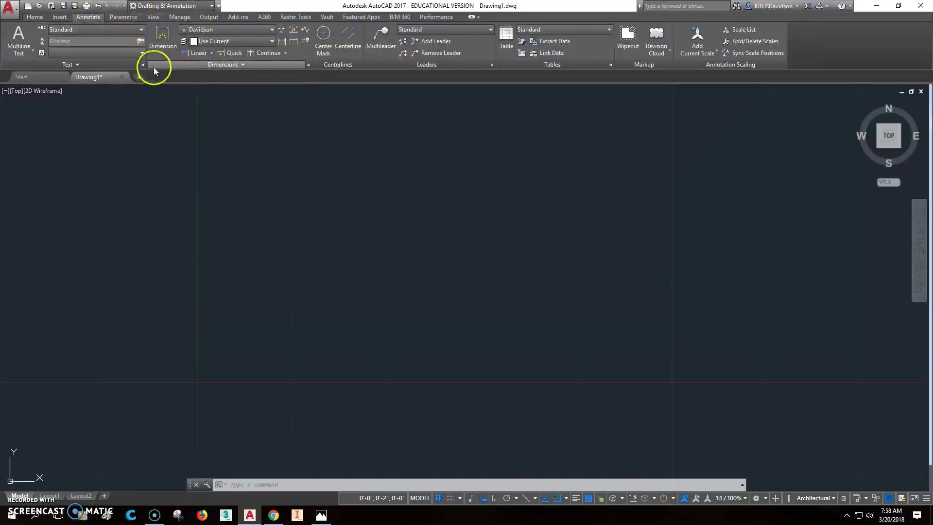
- Set the Davidson dimension style's primary units to Architectural with 0'-0" precision
left_click(308, 65)
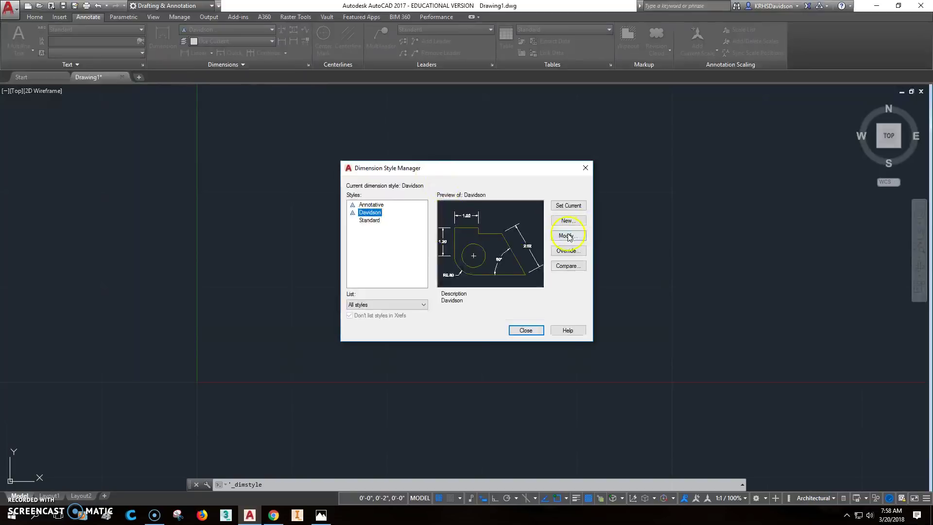
left_click(567, 236)
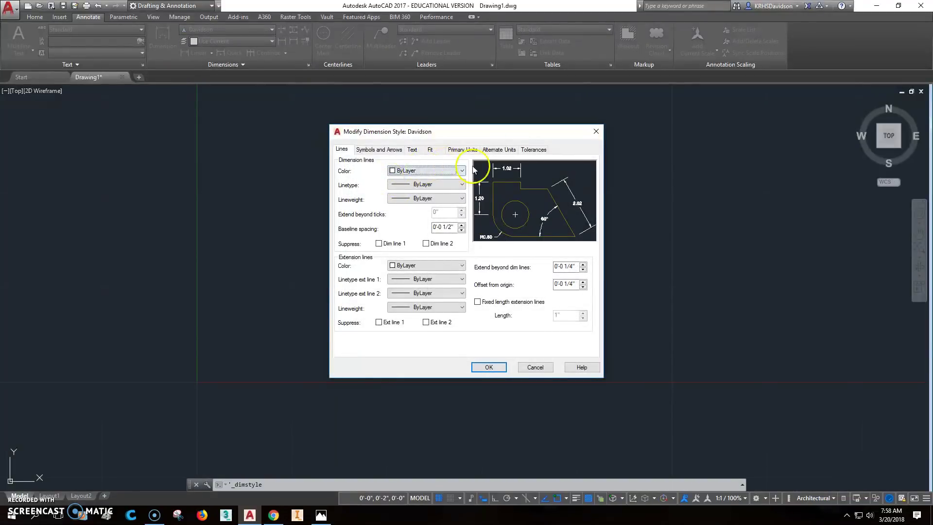
left_click(470, 151)
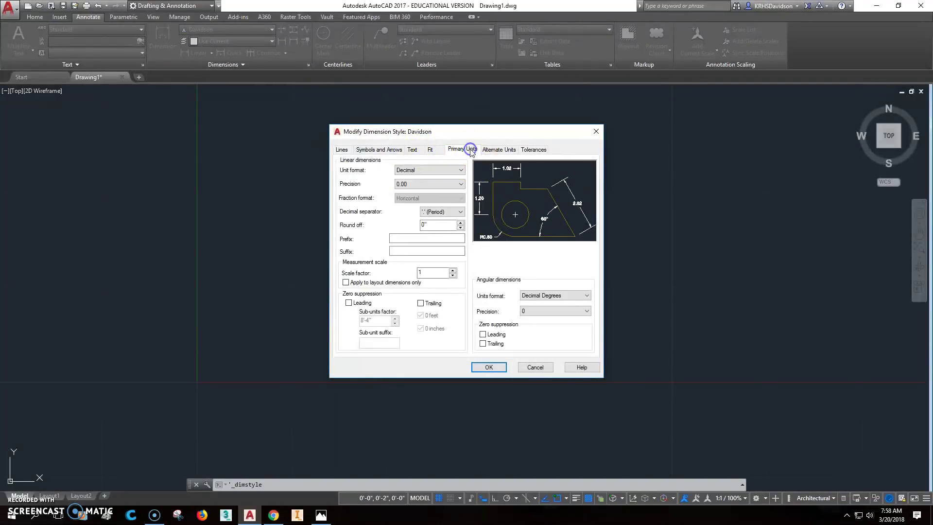
left_click(437, 171)
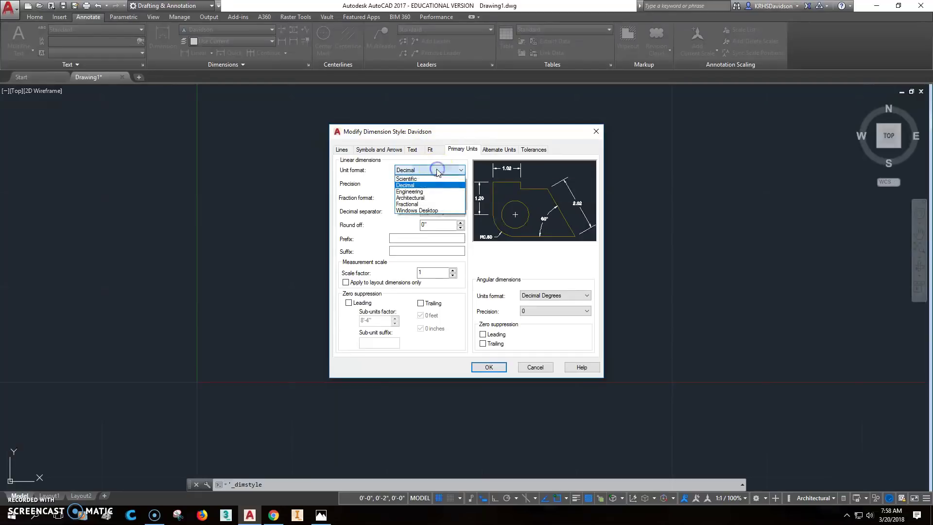
left_click(424, 198)
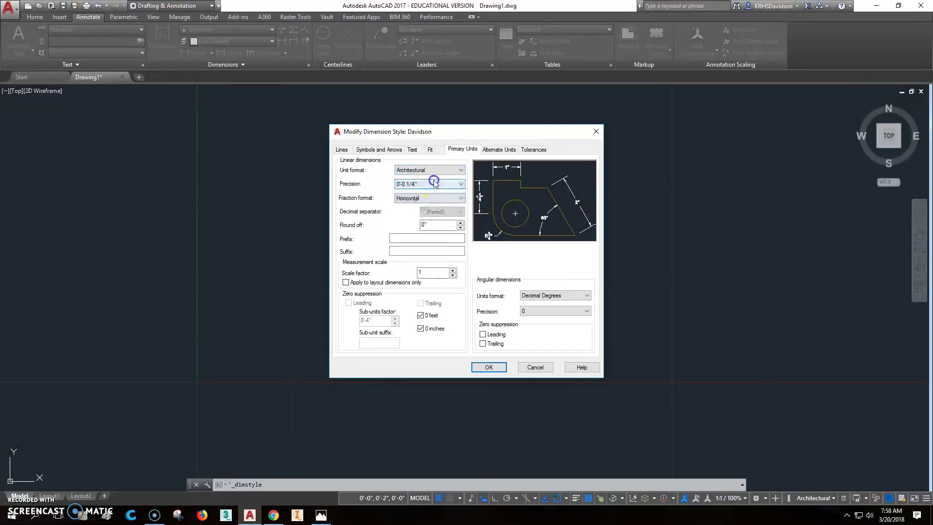
left_click(434, 183)
left_click(422, 192)
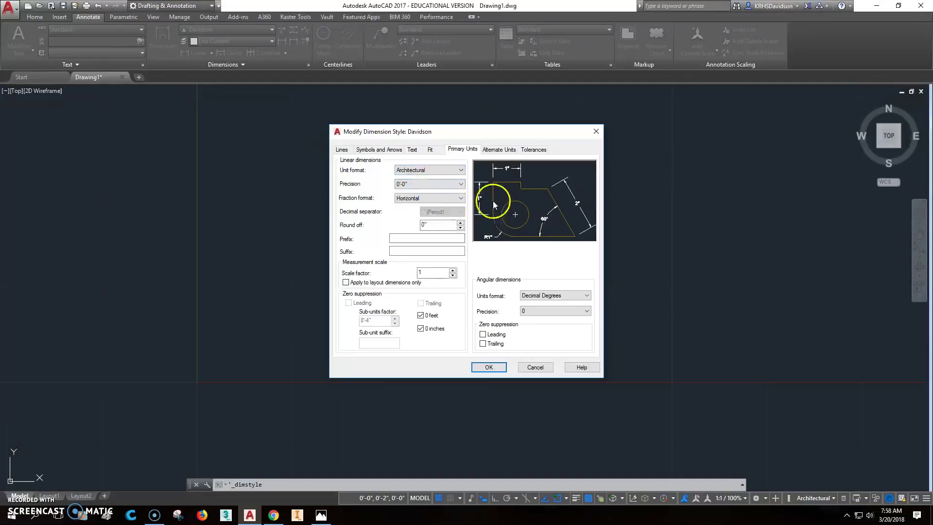
- Turn off Annotative and set the Davidson style's overall scale to 30
left_click(436, 152)
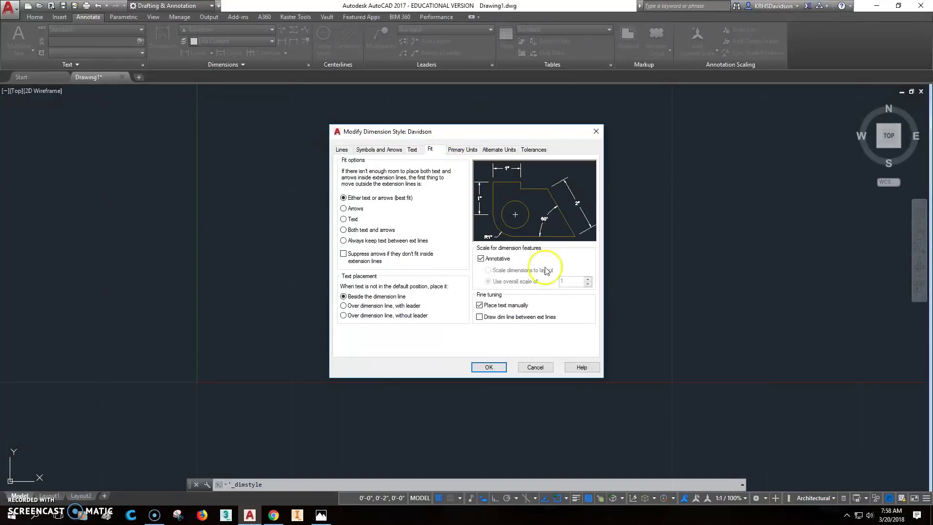
left_click(483, 259)
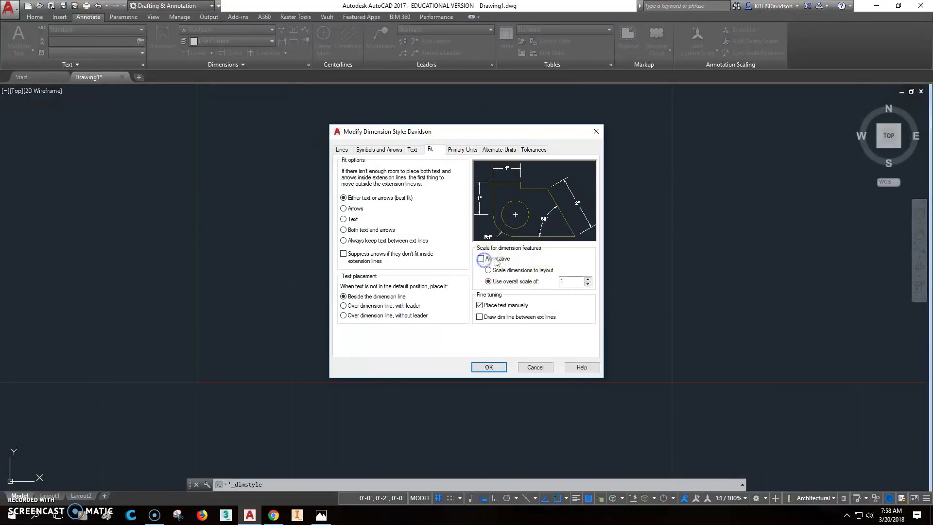
left_click(573, 284)
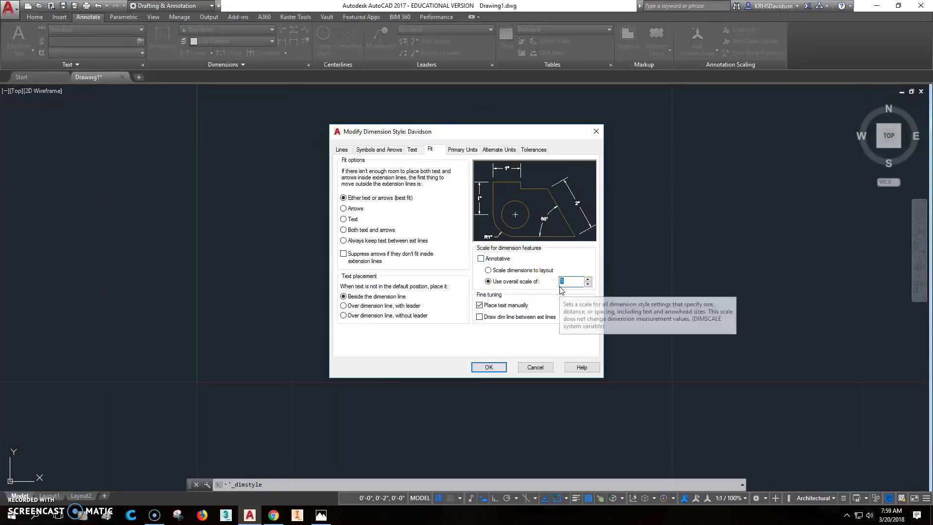
type("30")
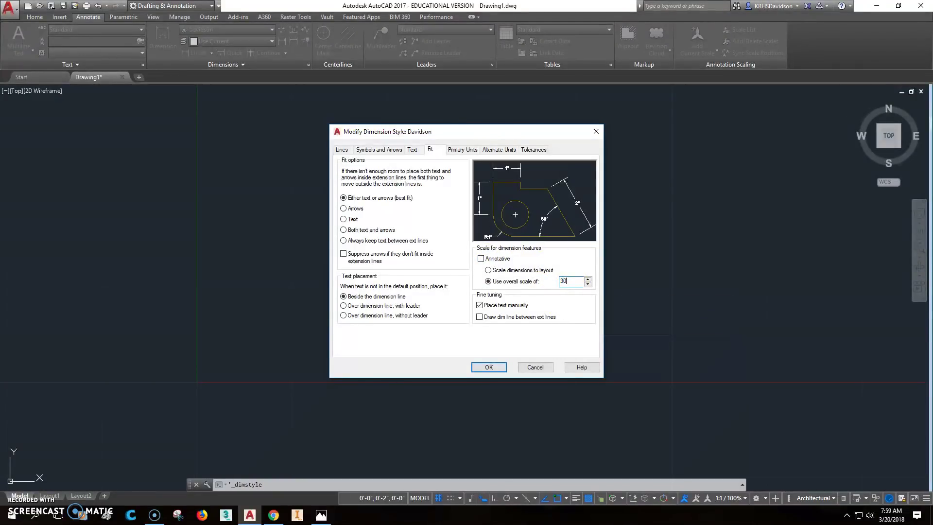
left_click(488, 368)
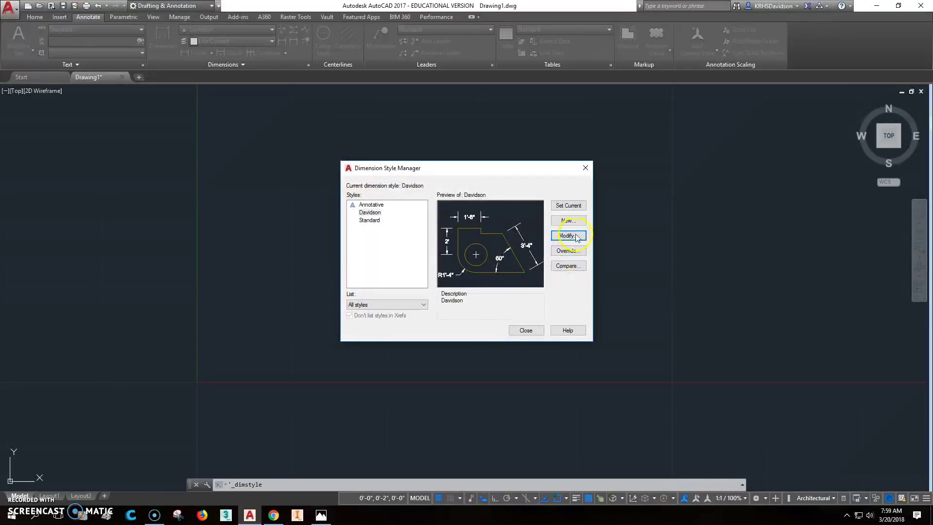
- Give the Davidson style Architectural tick arrowheads and close the Dimension Style Manager
left_click(572, 236)
left_click(342, 150)
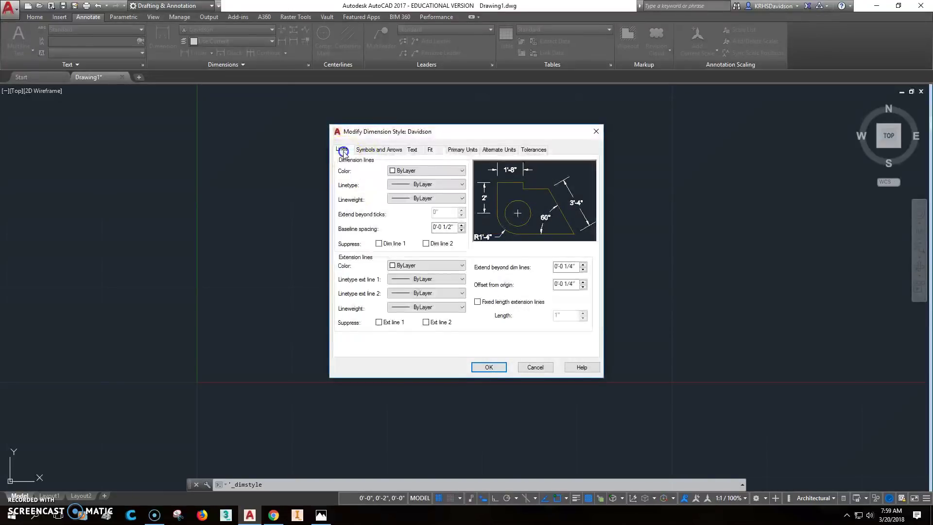
left_click(388, 151)
left_click(385, 180)
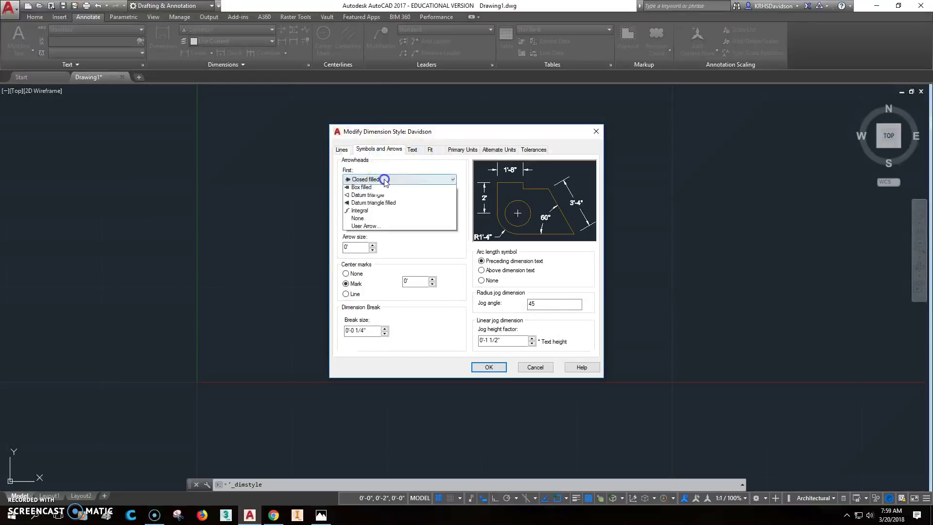
left_click(378, 220)
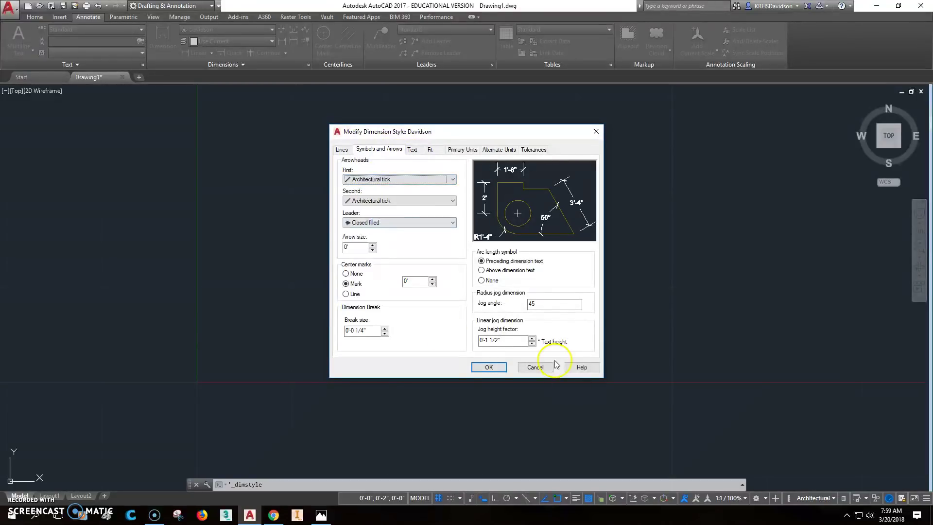
left_click(488, 370)
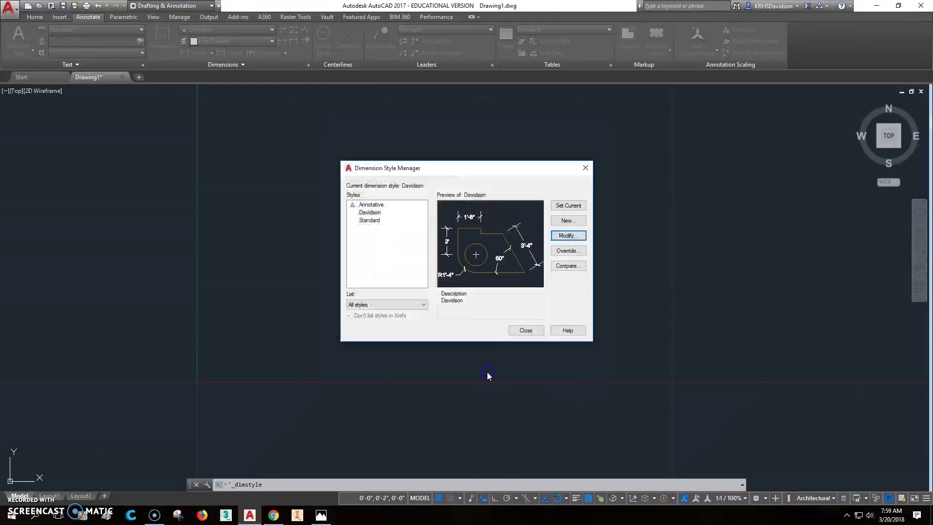
left_click(526, 331)
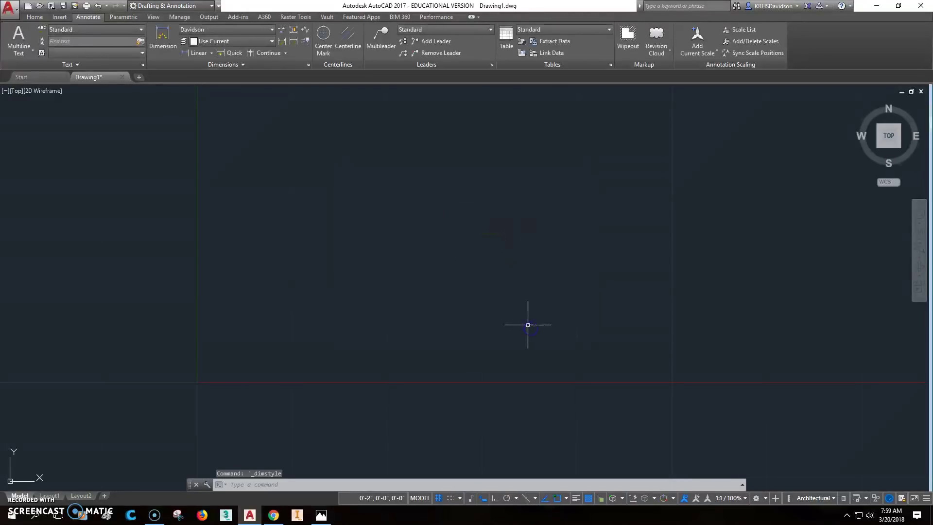
- Look over the reference floor plan image in Photos, then return to AutoCAD
left_click(334, 513)
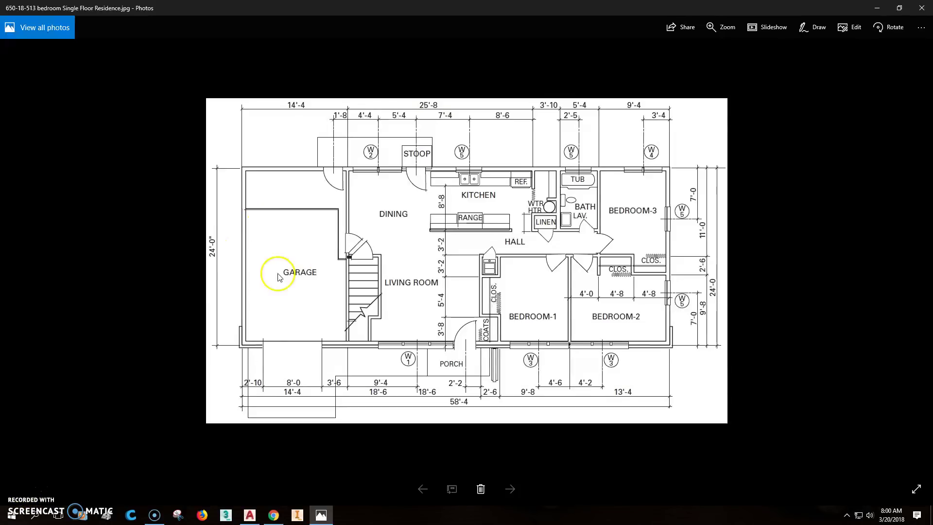
left_click(255, 516)
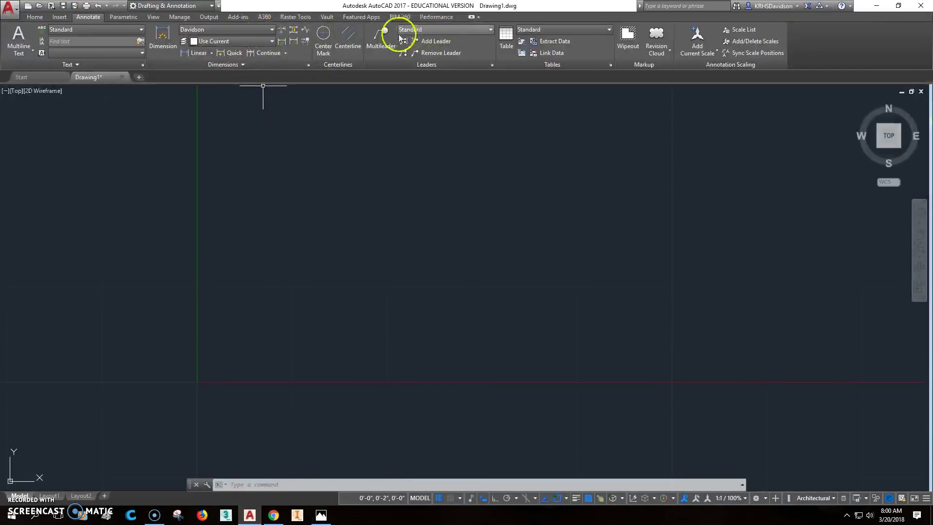
- Add a new layer named 'construction', colour it yellow, and make it current
left_click(44, 18)
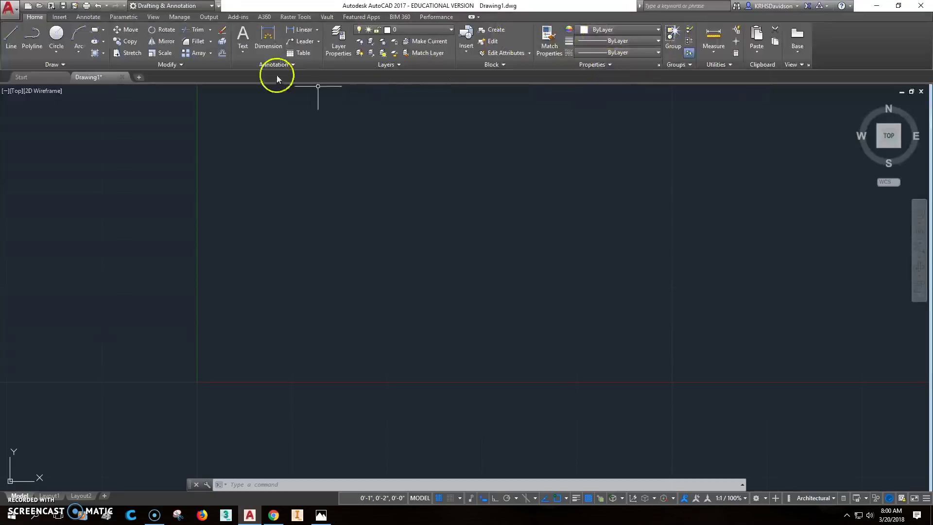
left_click(341, 42)
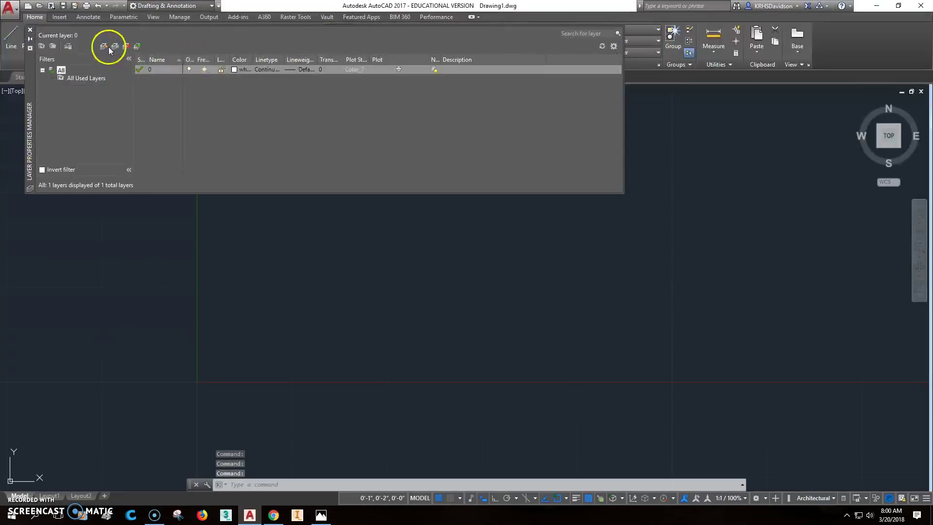
left_click(104, 46)
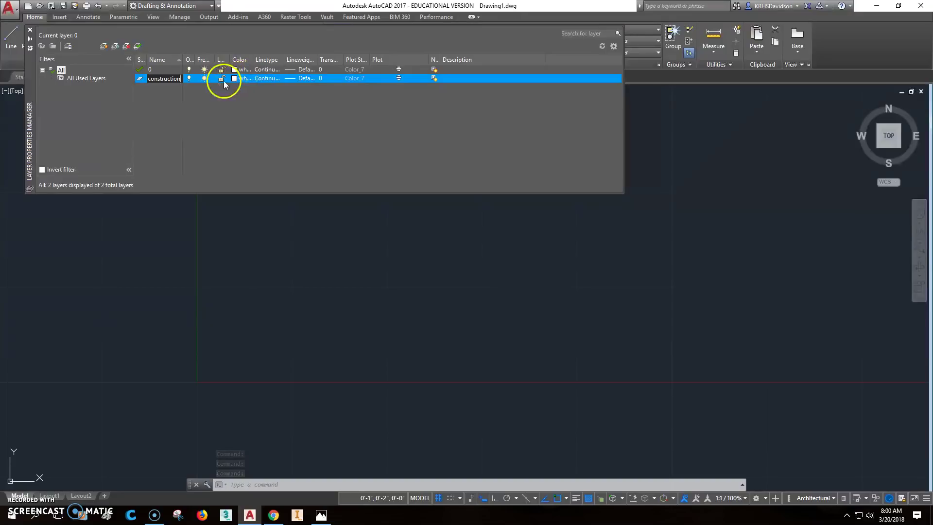
left_click(399, 78)
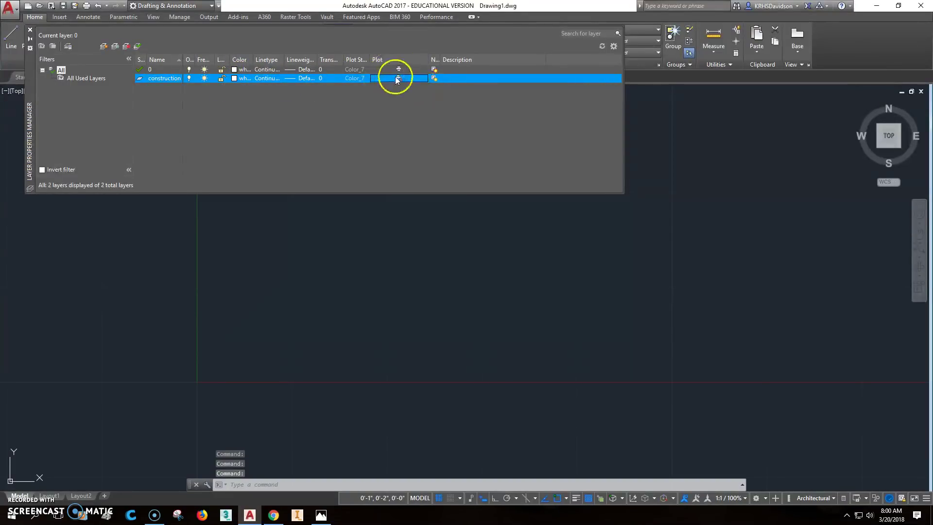
left_click(239, 77)
left_click(181, 202)
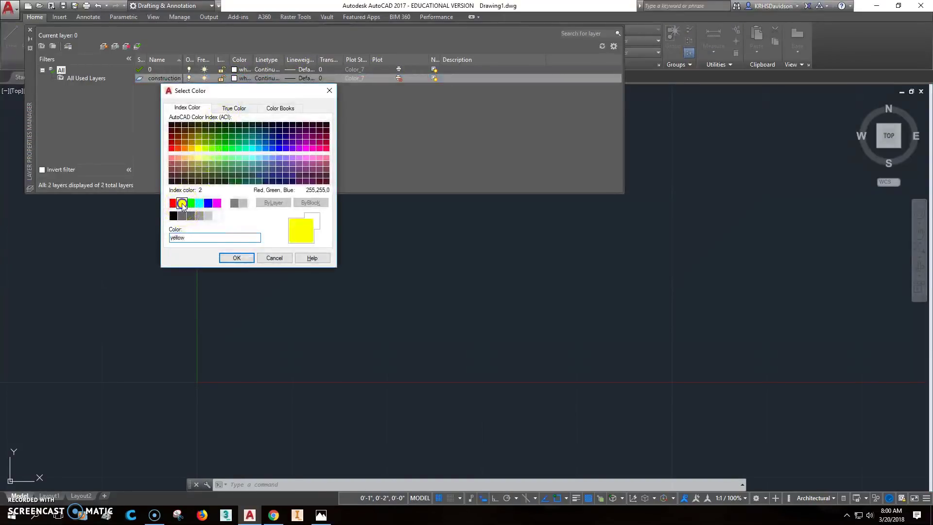
left_click(237, 258)
left_click(141, 80)
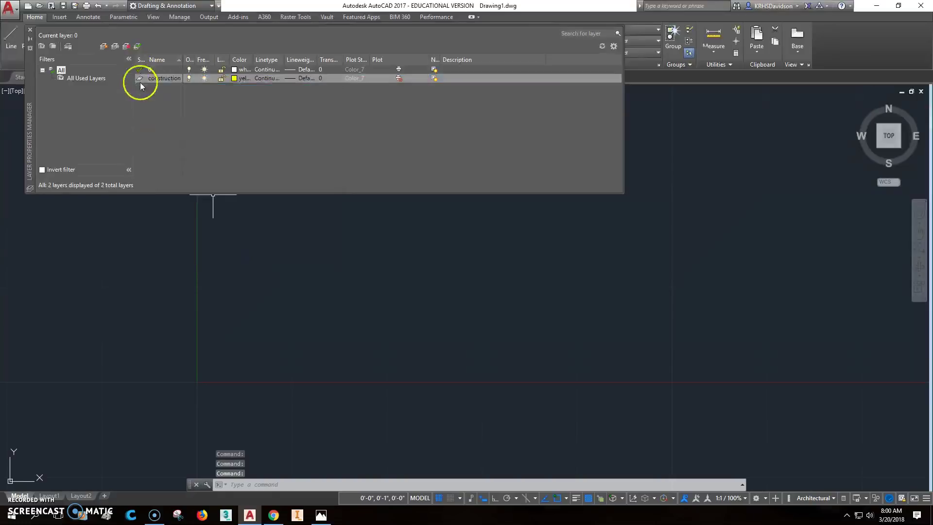
left_click(107, 112)
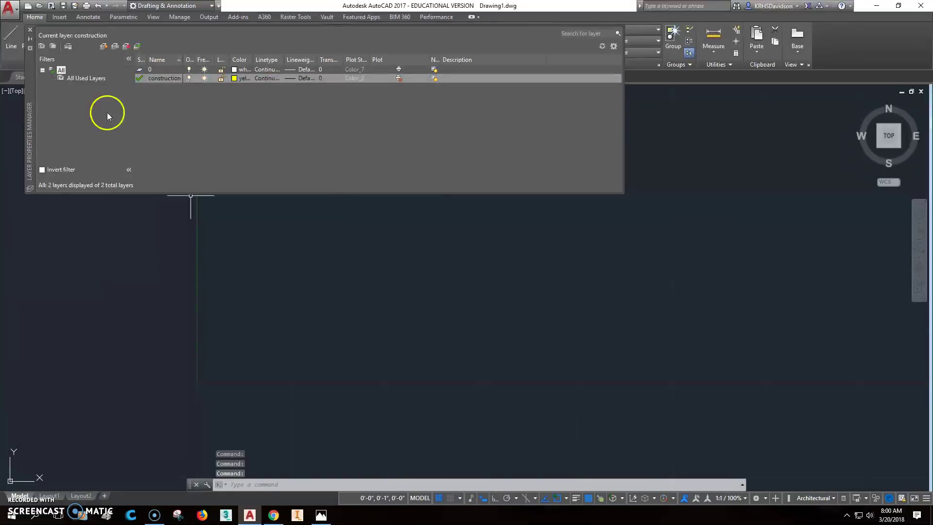
left_click(30, 30)
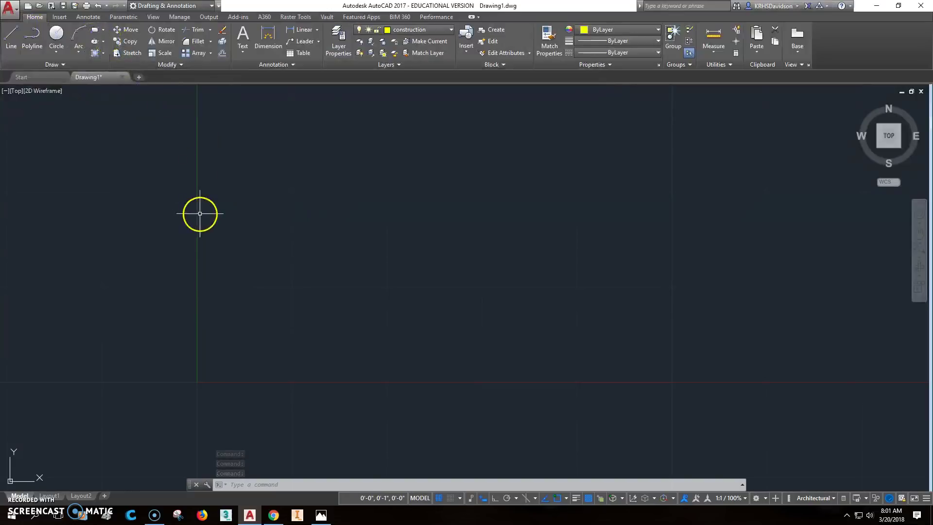
- Draw a horizontal construction line with the XL command
type("XL")
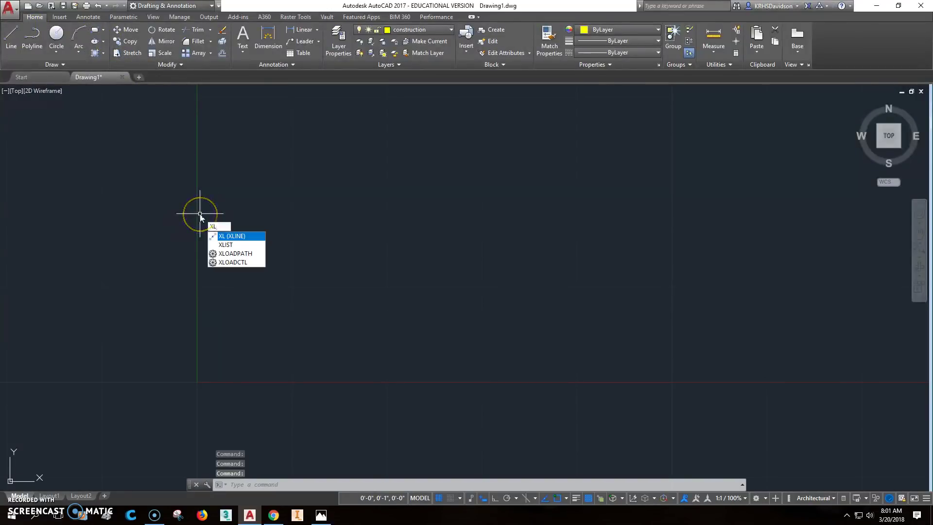
key("Return")
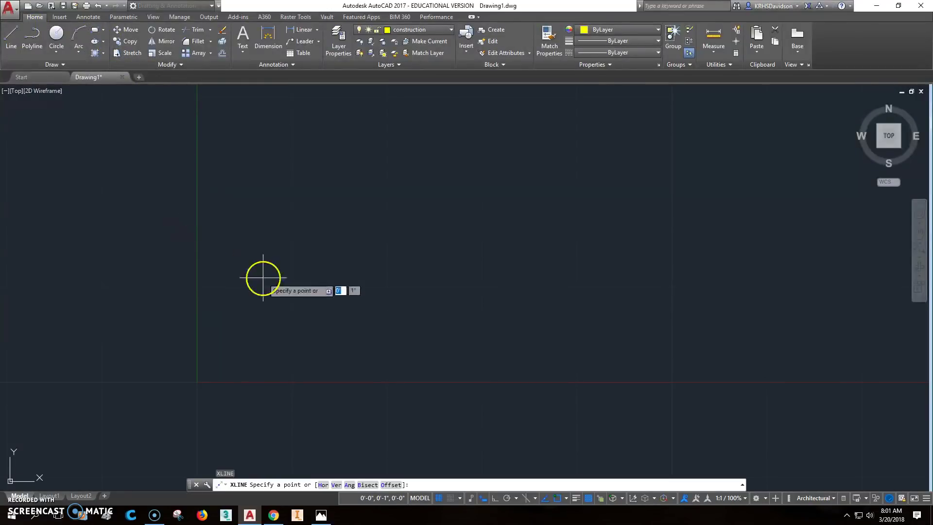
left_click(324, 485)
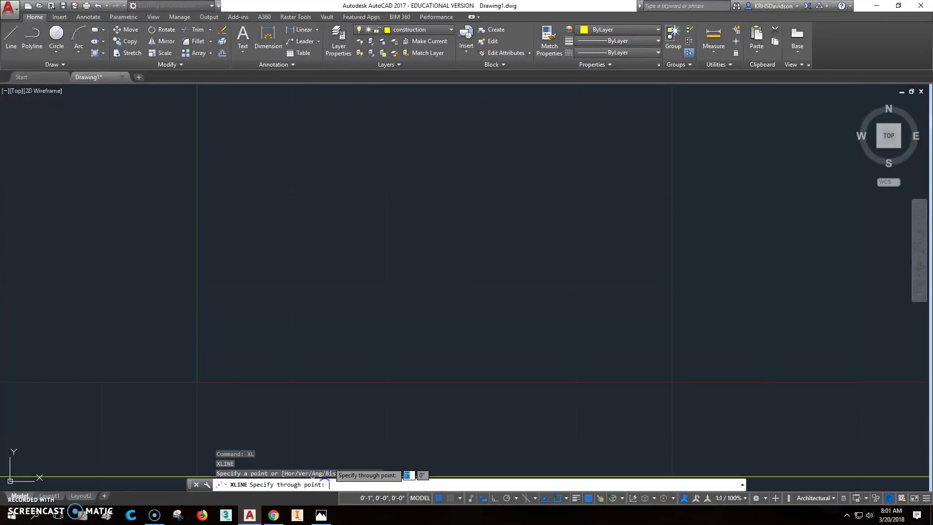
left_click(203, 382)
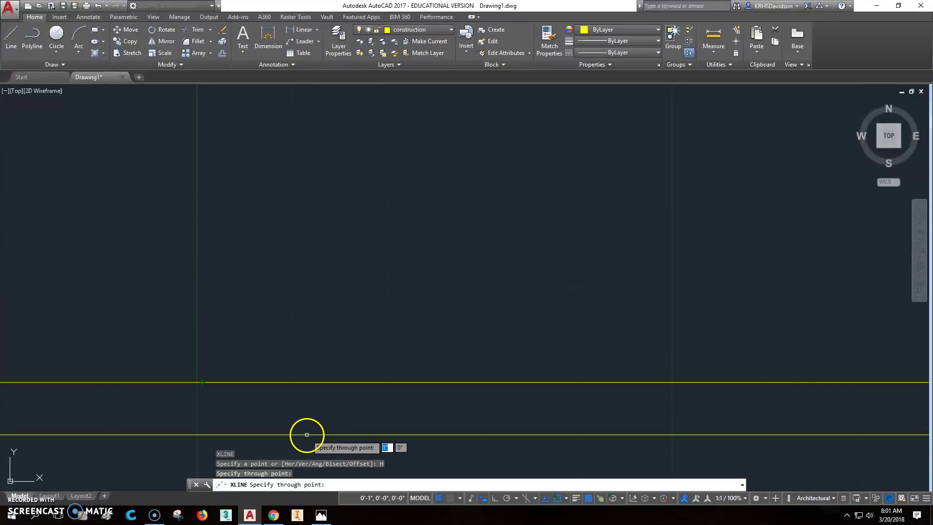
key("Return")
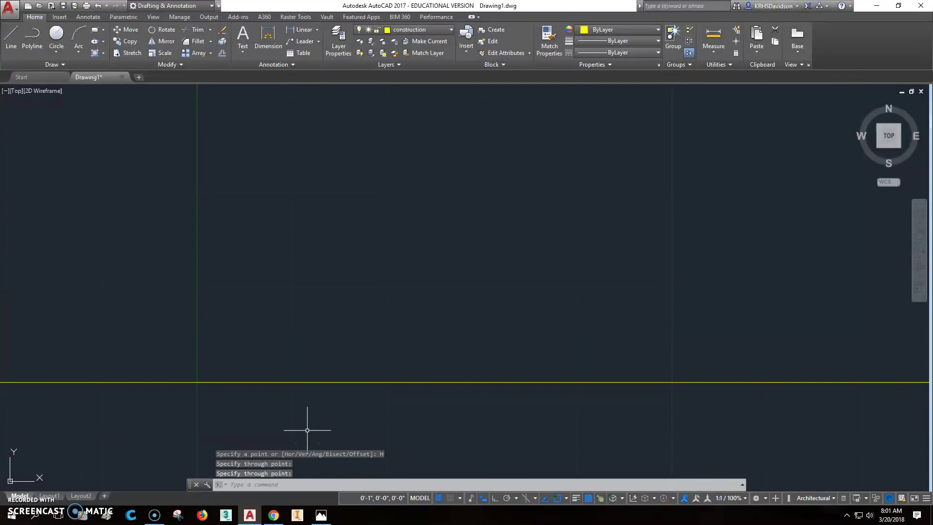
- Draw a vertical construction line crossing the horizontal one
key("Return")
type("v")
key("Return")
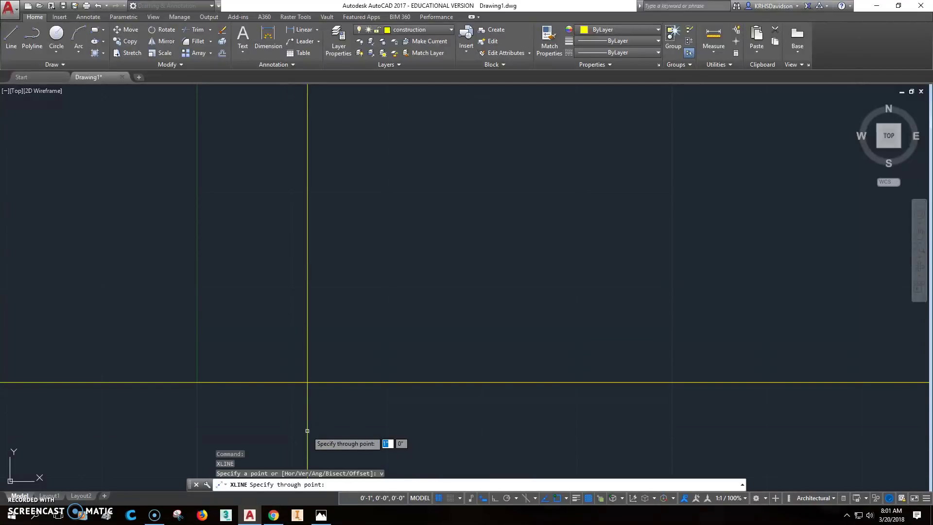
left_click(196, 396)
key("Escape")
key("Escape")
key("Escape")
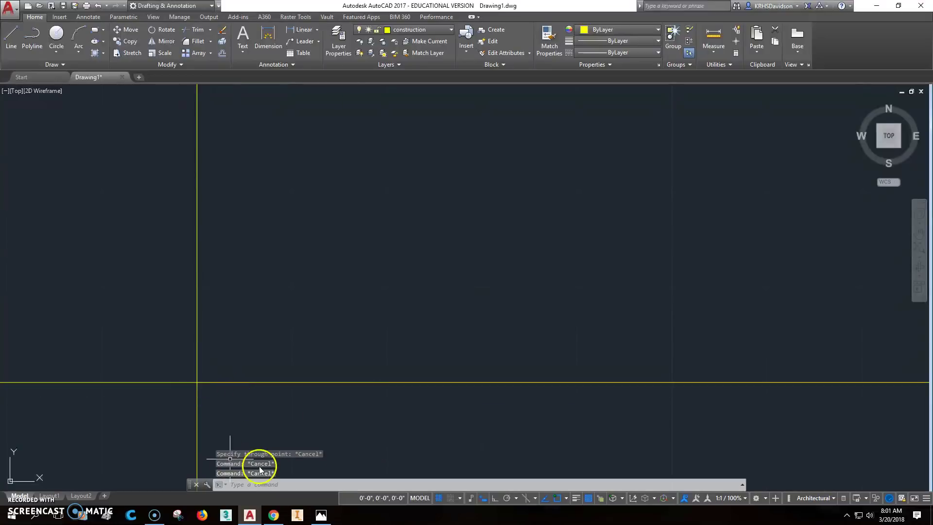
scroll(330, 392, "down", 2)
scroll(334, 380, "up", 2)
scroll(331, 381, "down", 4)
scroll(331, 381, "down", 1)
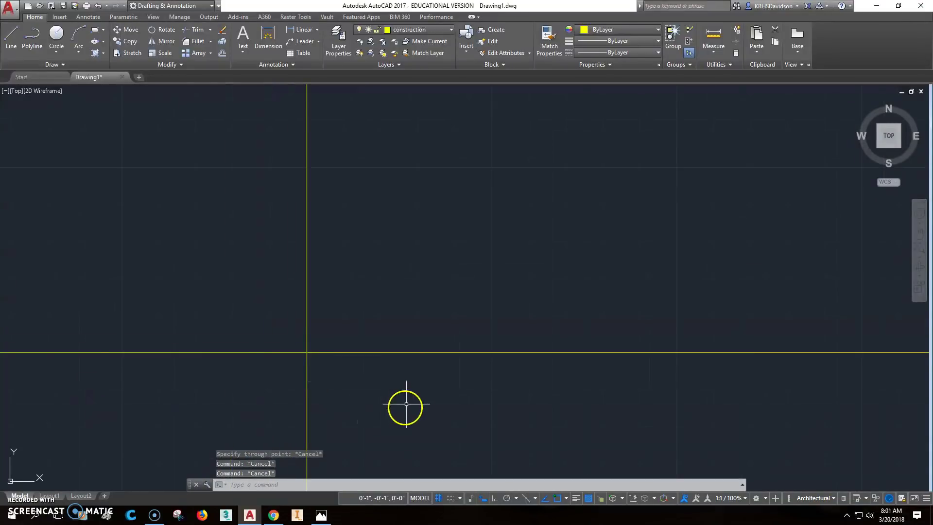
middle_click_drag(407, 404, 309, 398)
scroll(389, 403, "down", 3)
- Check the plan's 58'-4" overall width in the reference image
scroll(446, 409, "up", 3)
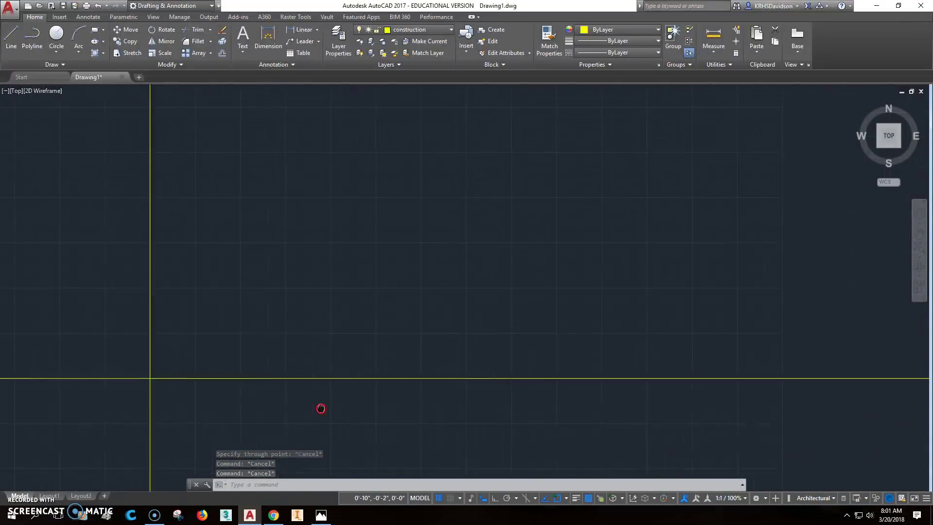
left_click(321, 515)
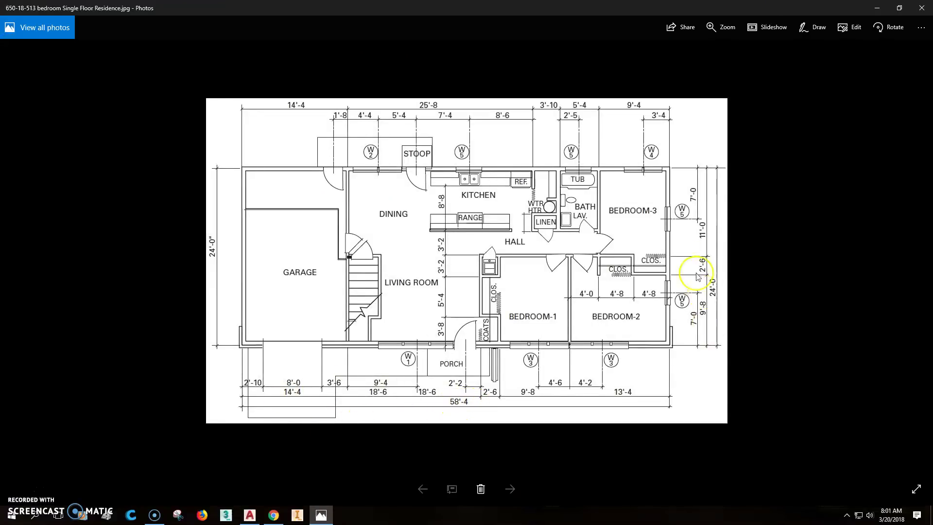
left_click(877, 8)
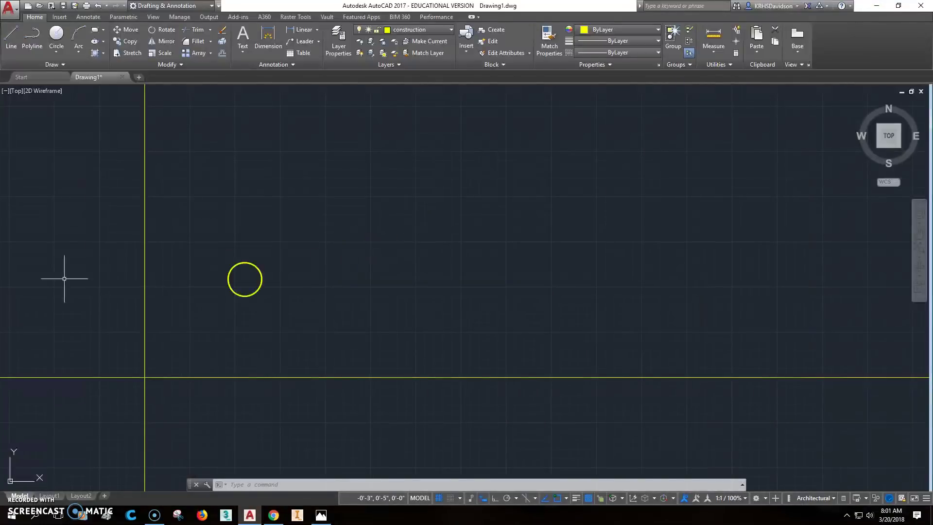
- Offset the vertical construction line 58'-4" to the right
left_click(220, 56)
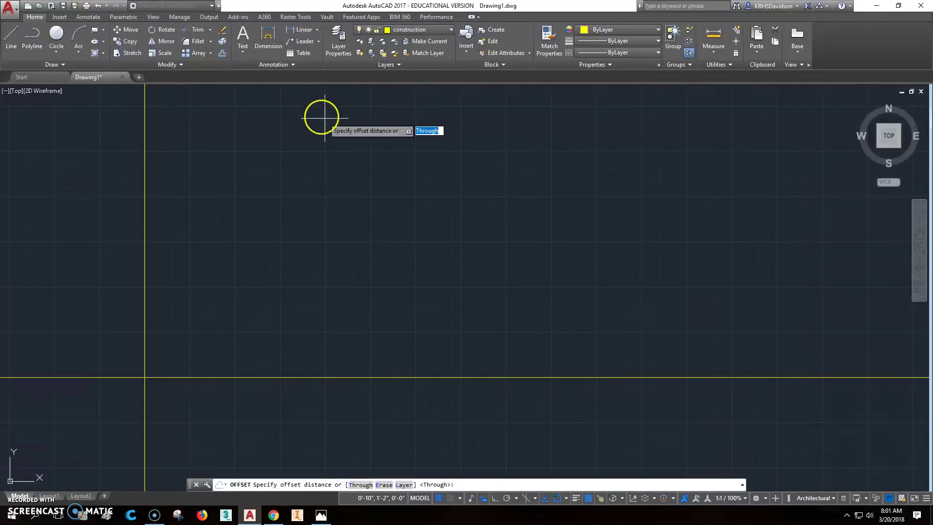
type("5")
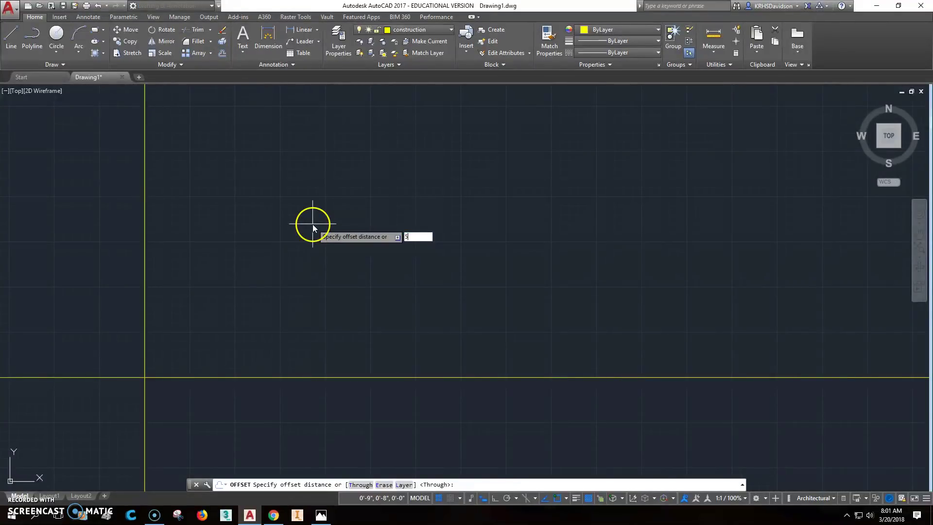
type("8'4")
key("Return")
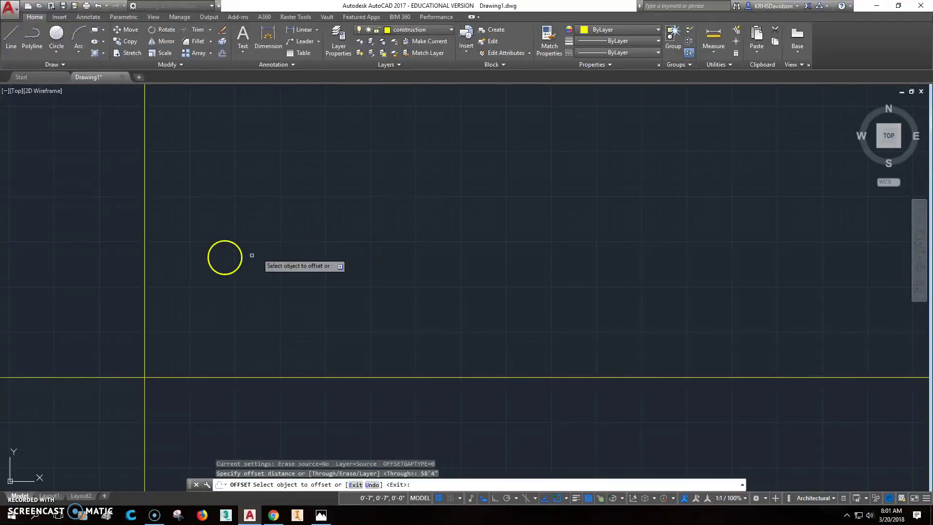
left_click(140, 305)
left_click(440, 313)
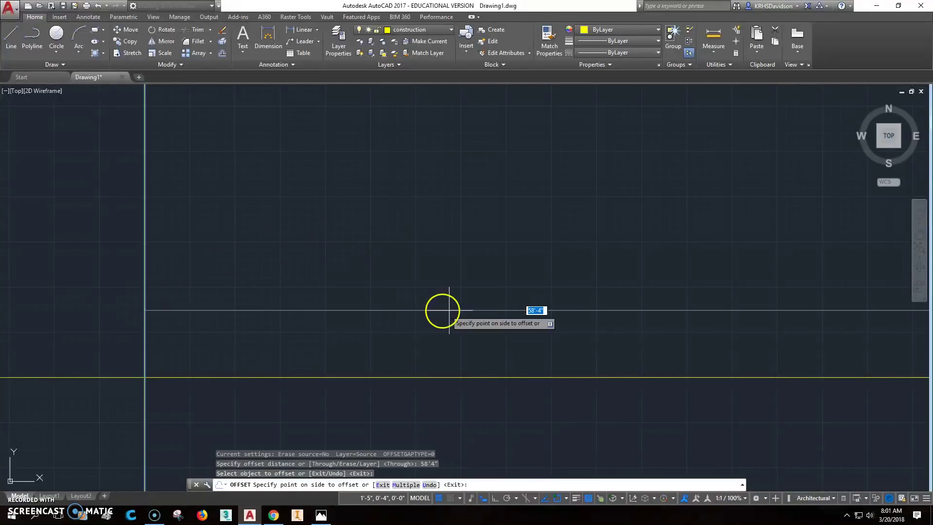
right_click(465, 317)
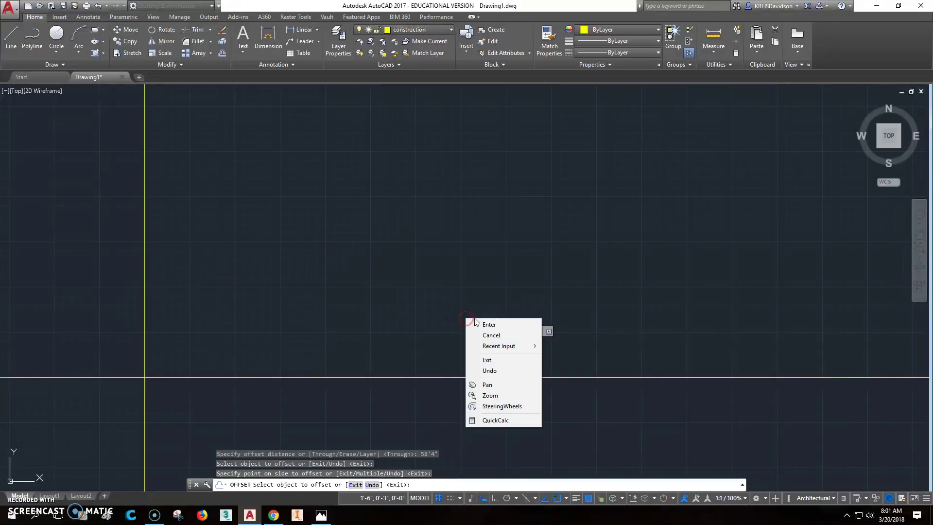
left_click(476, 323)
scroll(561, 315, "up", 1)
middle_click_drag(255, 309, 375, 287)
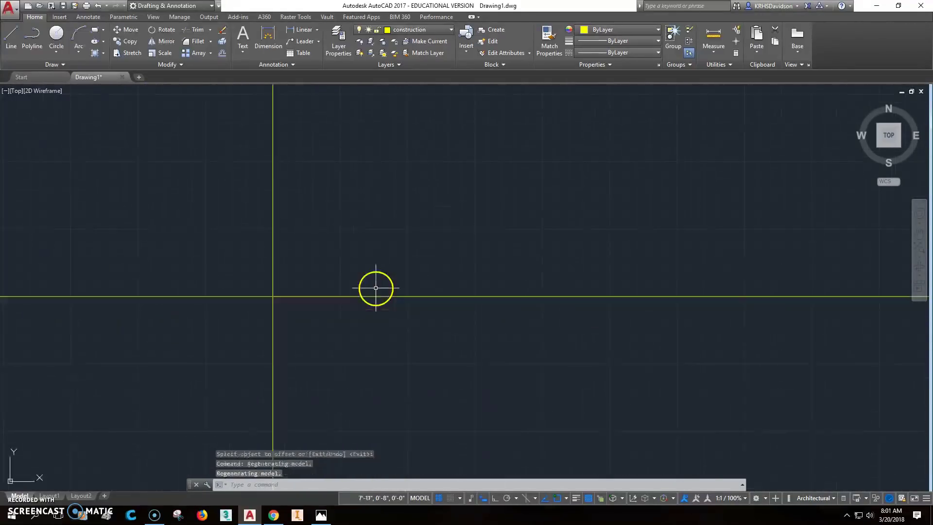
scroll(444, 345, "up", 1)
middle_click_drag(444, 346, 428, 387)
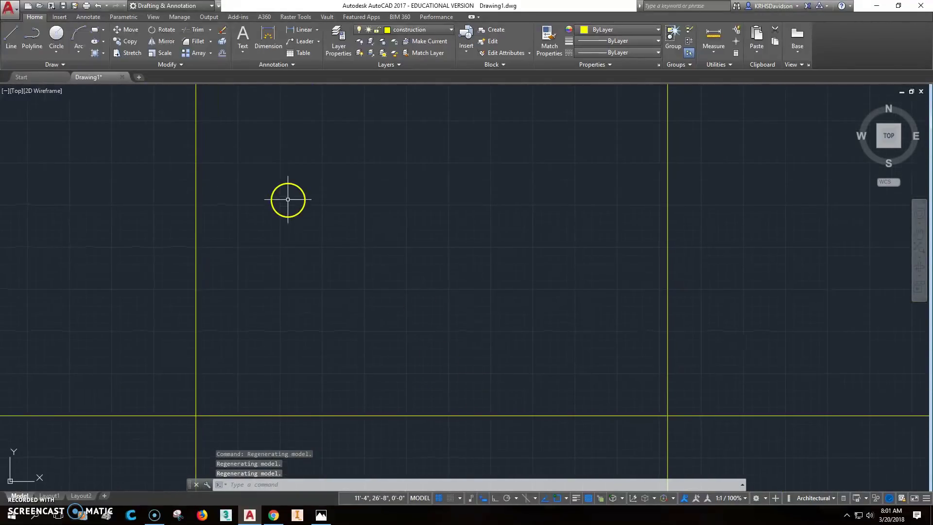
- Check the reference, then offset the bottom horizontal construction line 24' upward
left_click(321, 516)
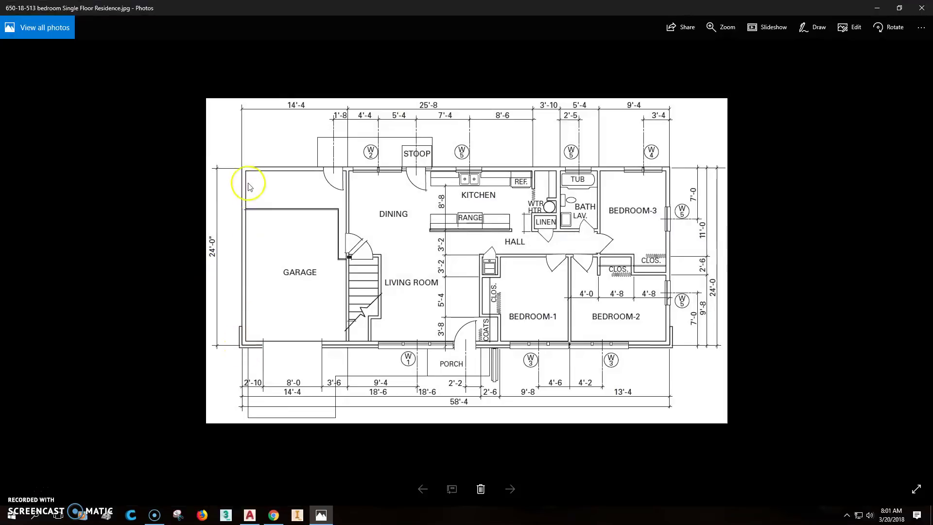
left_click(877, 8)
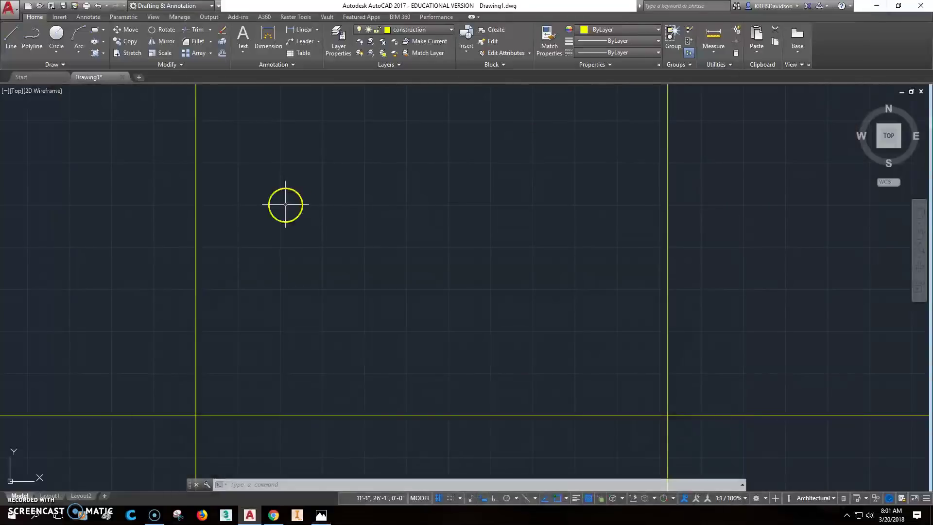
left_click(223, 54)
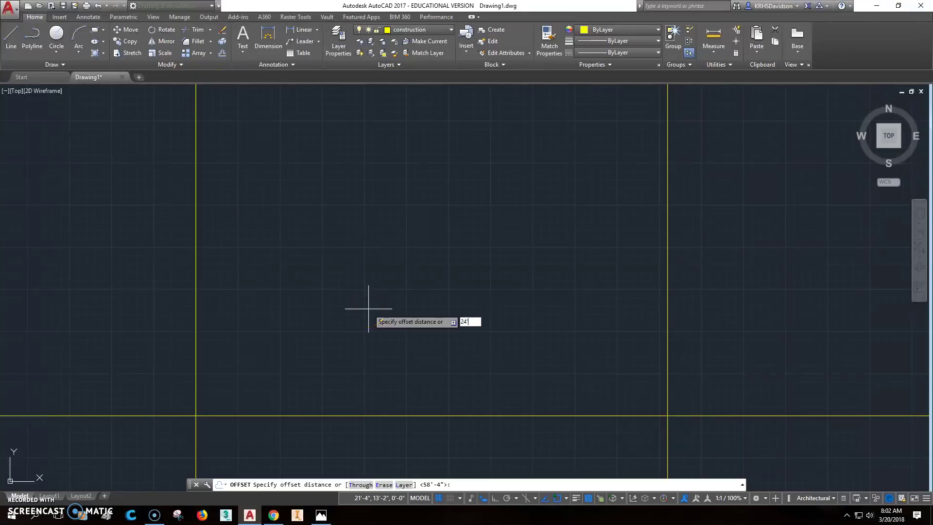
key("Return")
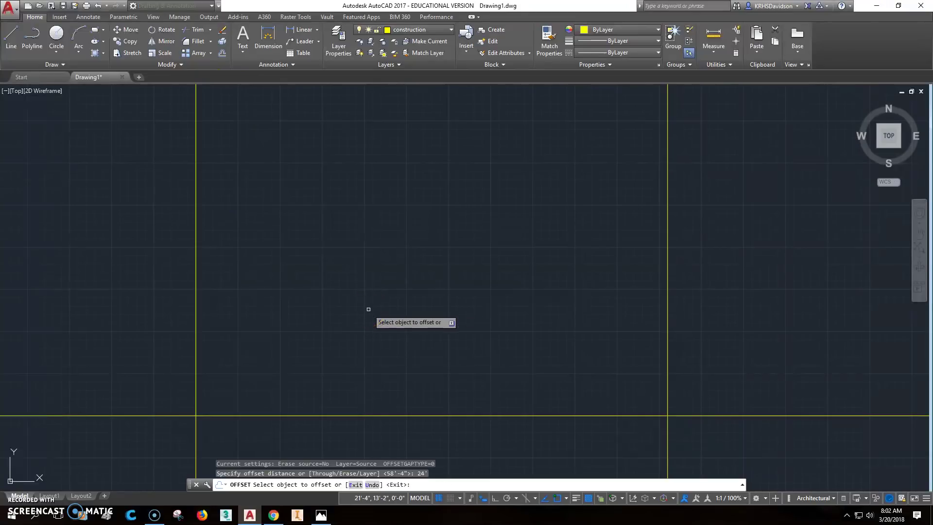
left_click(349, 415)
left_click(365, 304)
key("Escape")
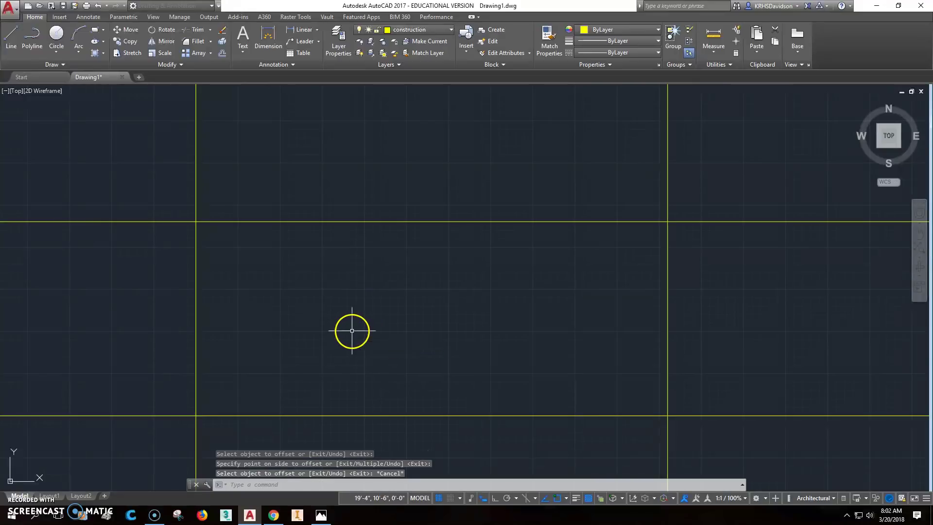
middle_click_drag(352, 331, 390, 292)
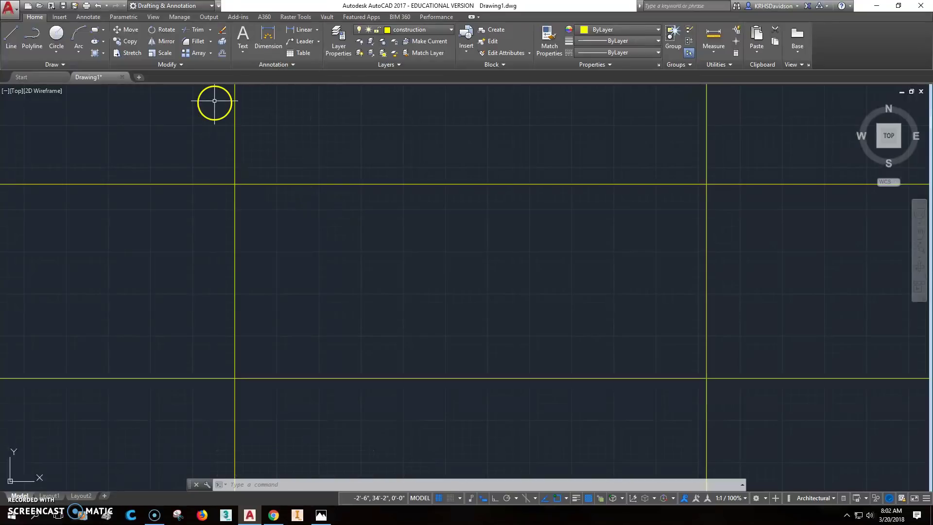
- Offset the bottom and left outer construction lines 6" inward
left_click(223, 54)
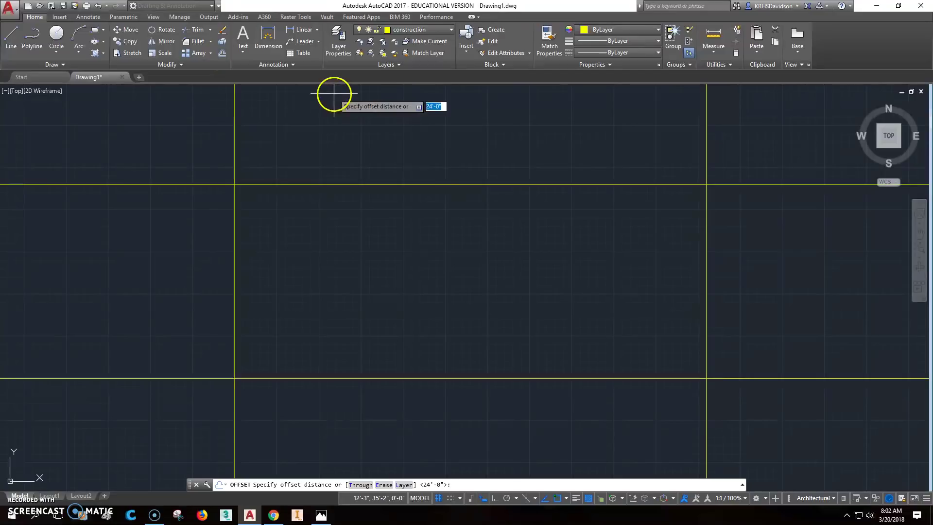
type("6\"")
key("Return")
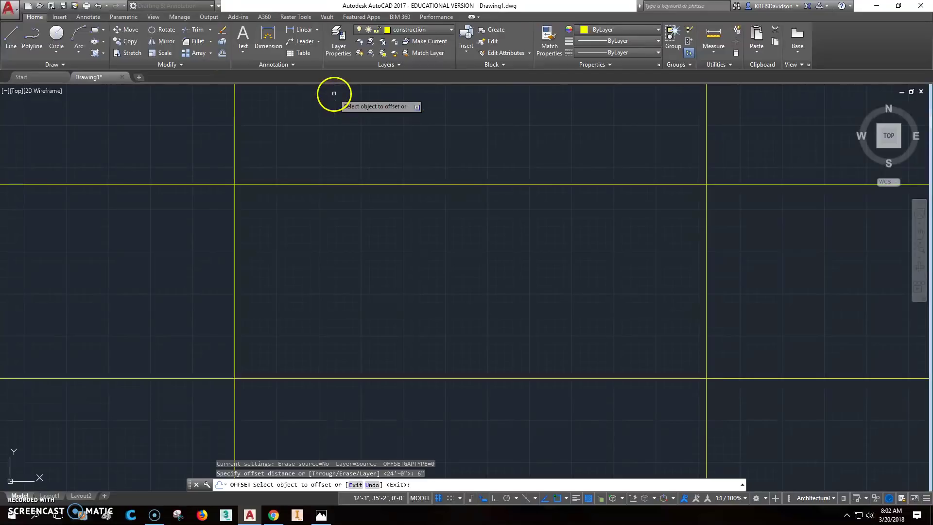
left_click(399, 378)
left_click(410, 350)
left_click(234, 326)
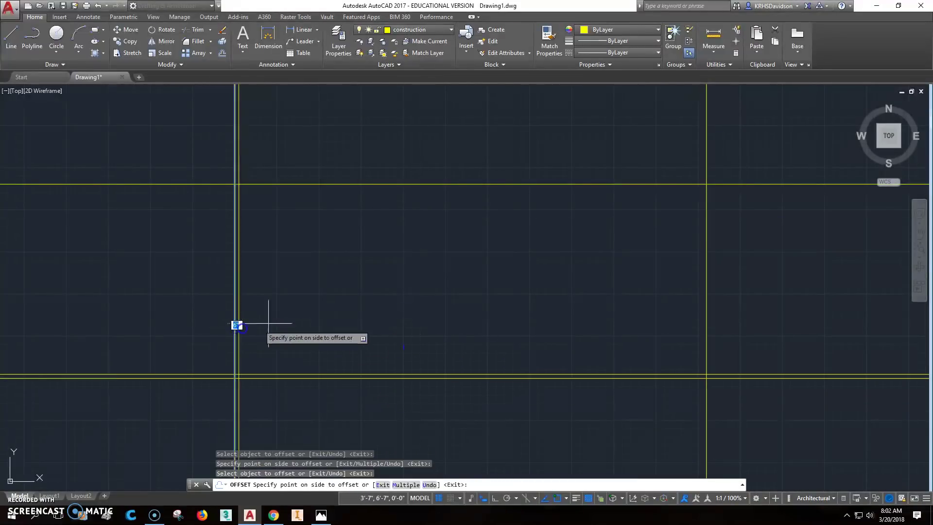
left_click(268, 324)
- Offset the top and right outer lines 6" inward, then bring up the reference plan
left_click(340, 184)
left_click(338, 190)
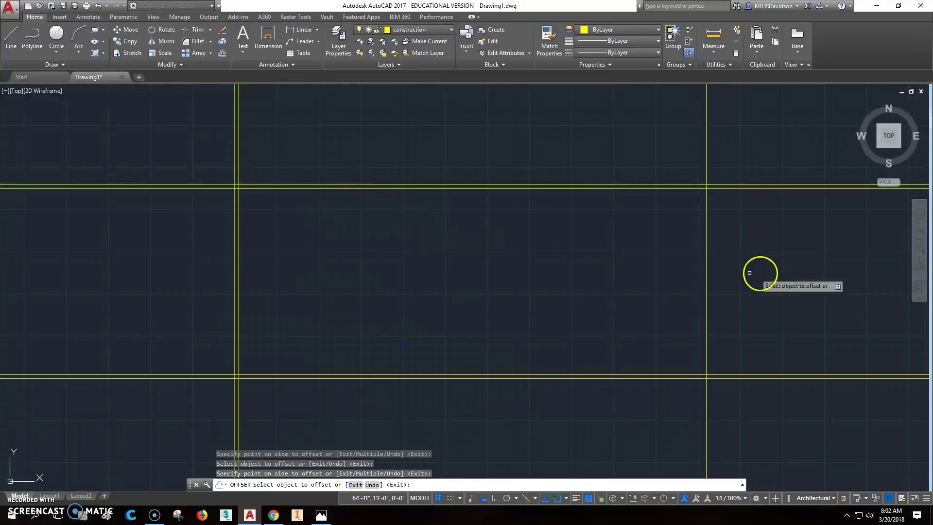
left_click(709, 277)
left_click(683, 280)
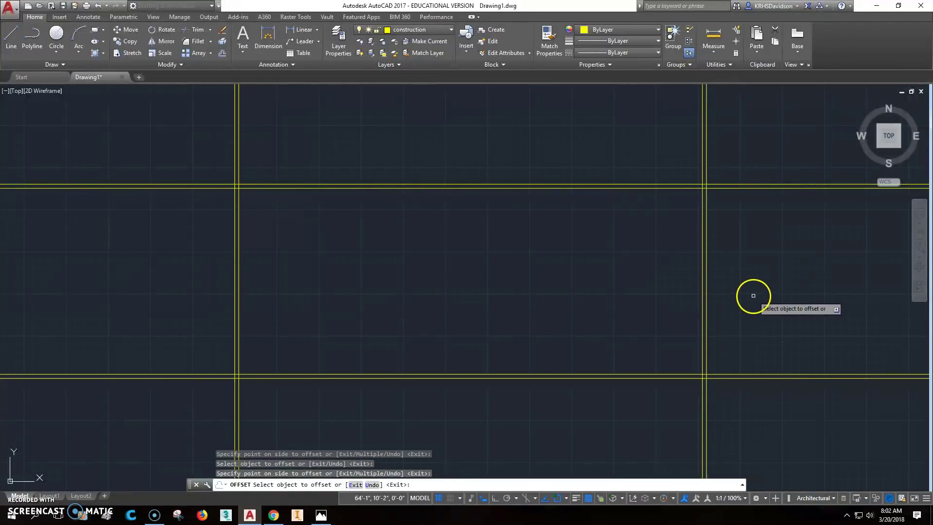
key("Escape")
middle_click_drag(413, 261, 416, 228)
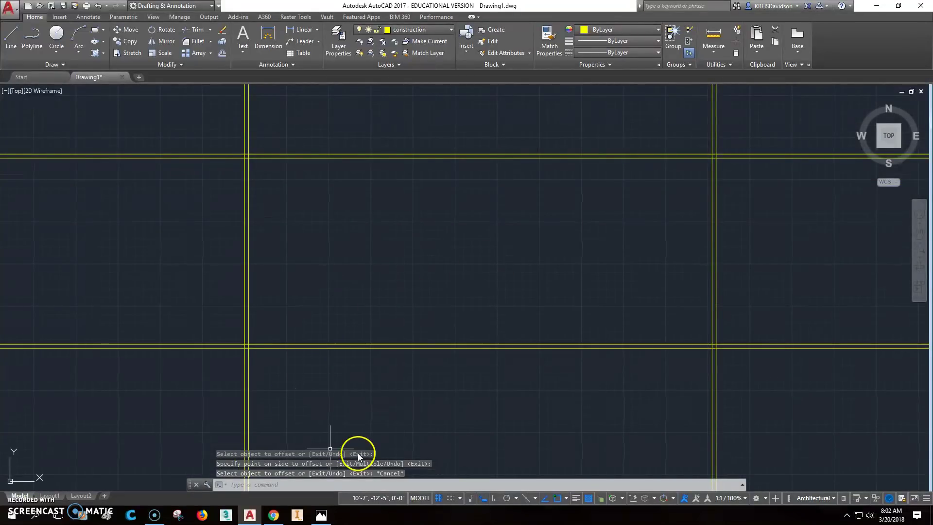
left_click(319, 517)
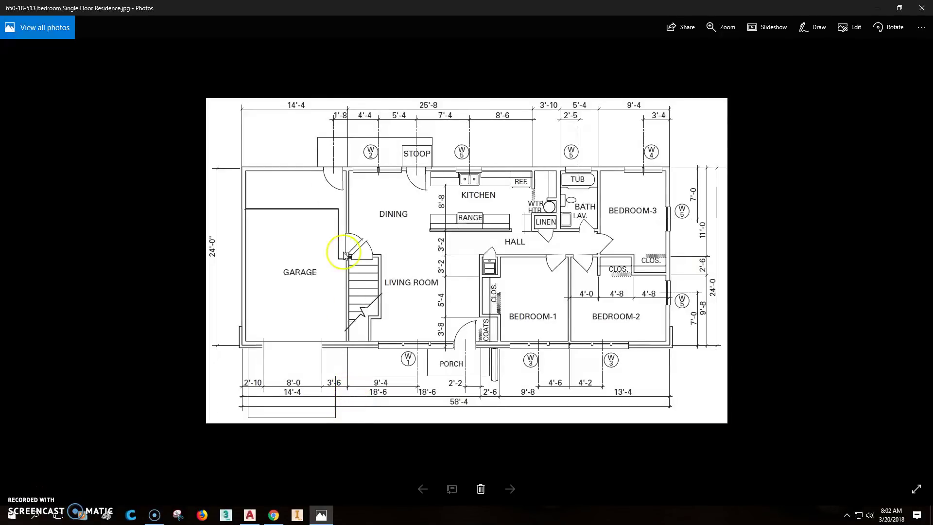
- Offset the left outer vertical line 14'-4" to the right
left_click(878, 9)
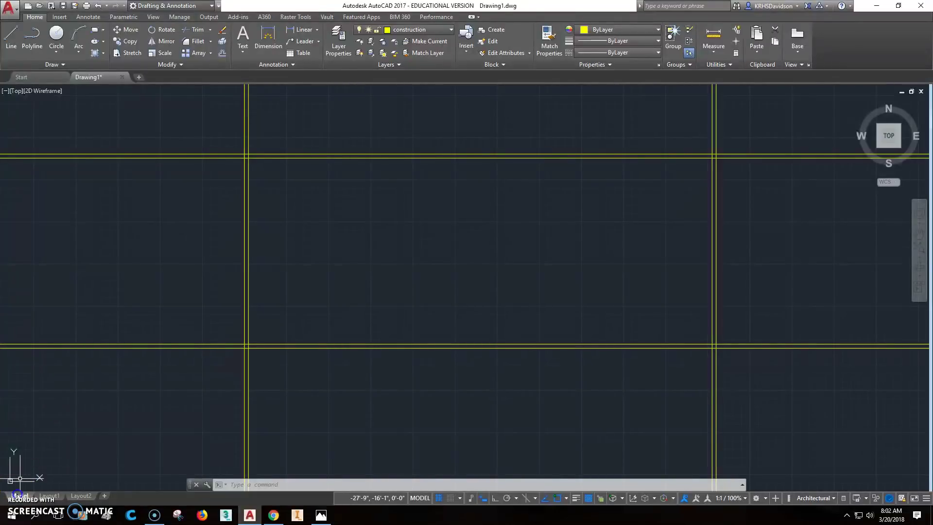
left_click(221, 54)
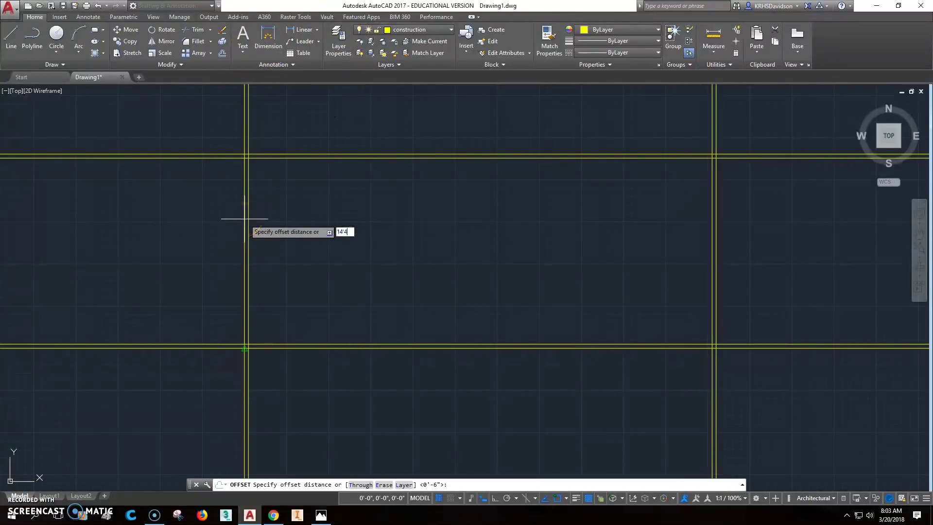
type("14'4\"")
key("Return")
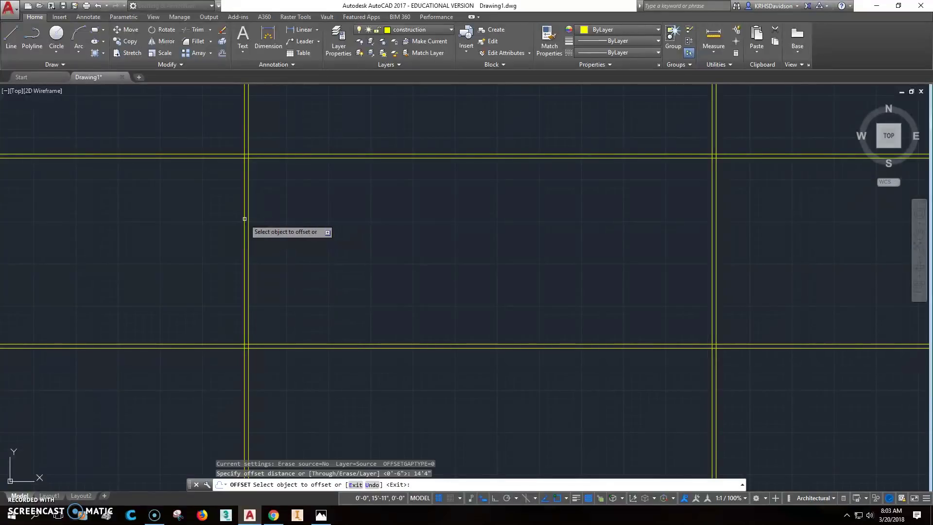
left_click(245, 249)
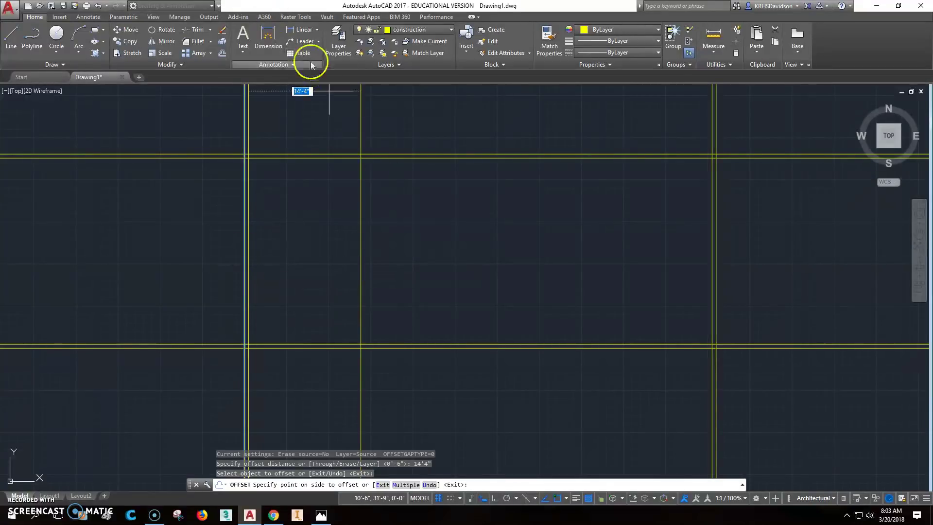
left_click(229, 56)
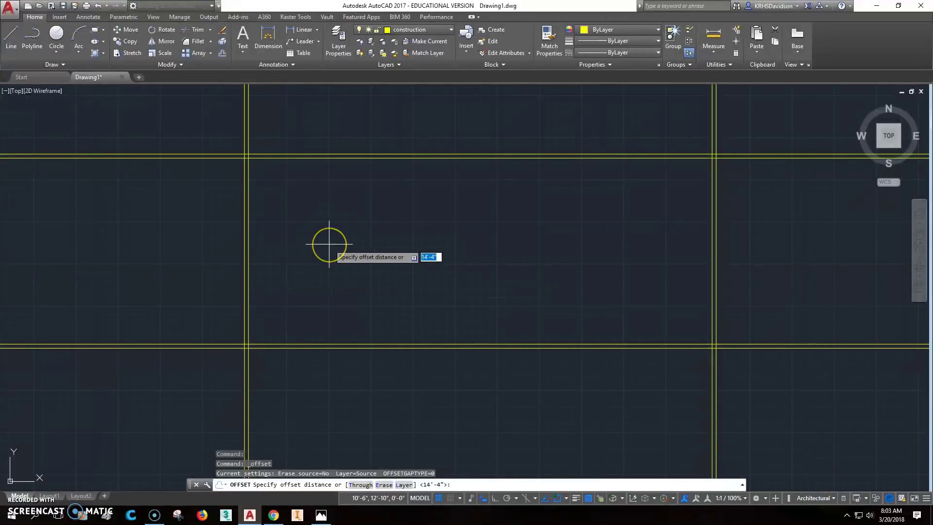
key("Return")
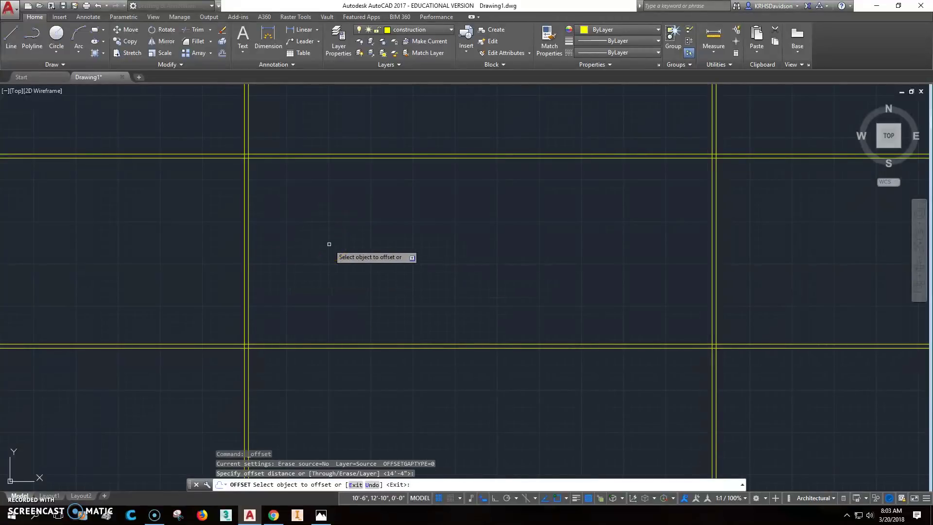
left_click(243, 238)
left_click(311, 246)
right_click(391, 254)
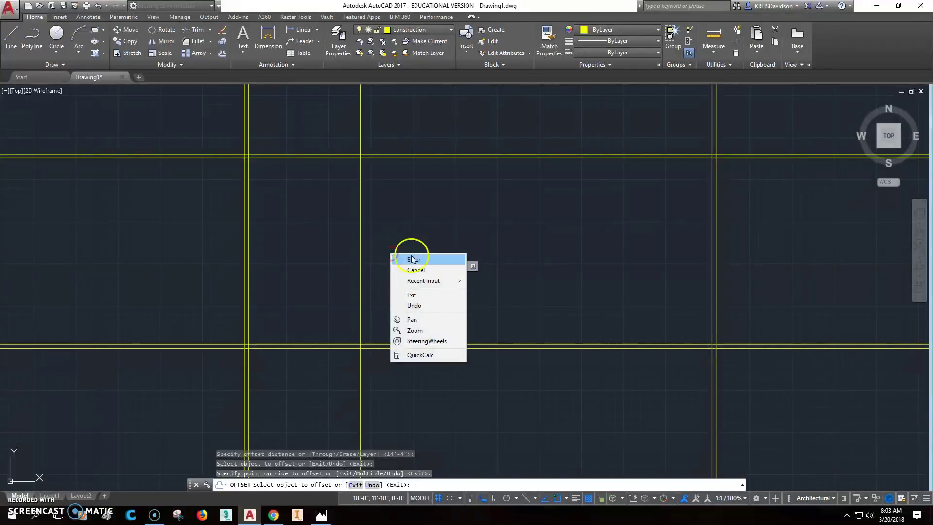
left_click(412, 259)
- Offset the new 14'-4" line 6" to the right to form an interior wall
left_click(223, 53)
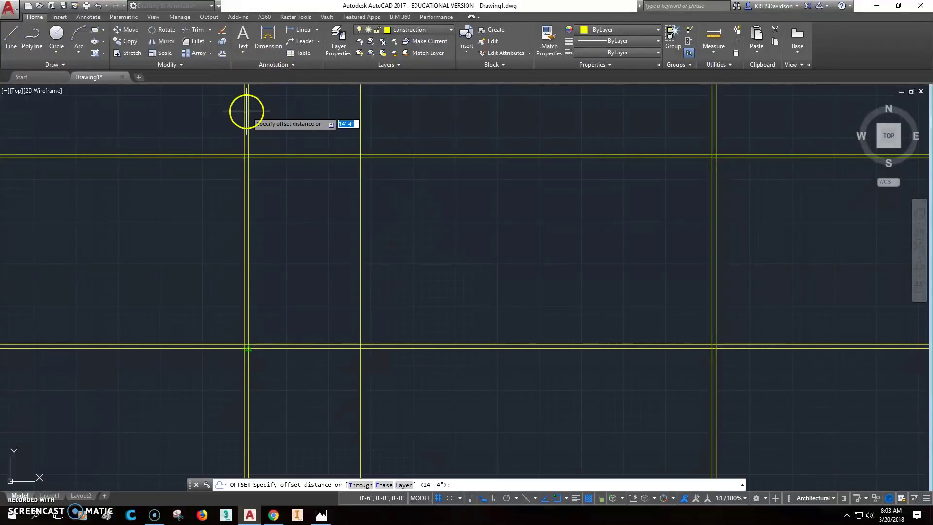
type("6\"")
key("Return")
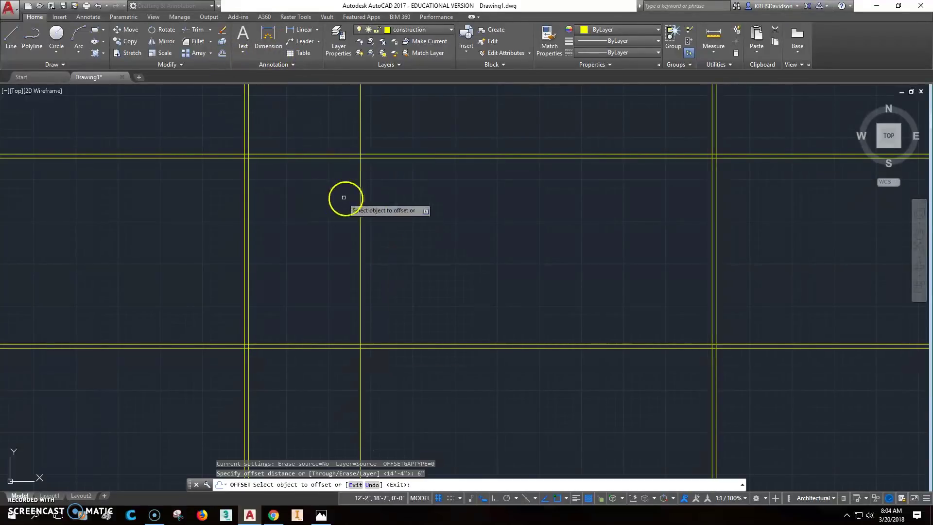
left_click(359, 199)
left_click(395, 206)
key("Escape")
key("Escape")
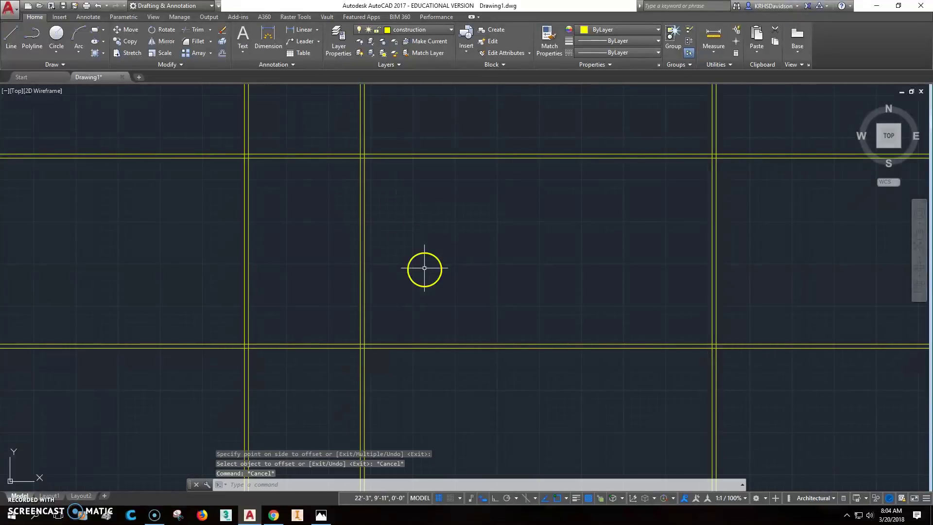
middle_click_drag(436, 312, 401, 311)
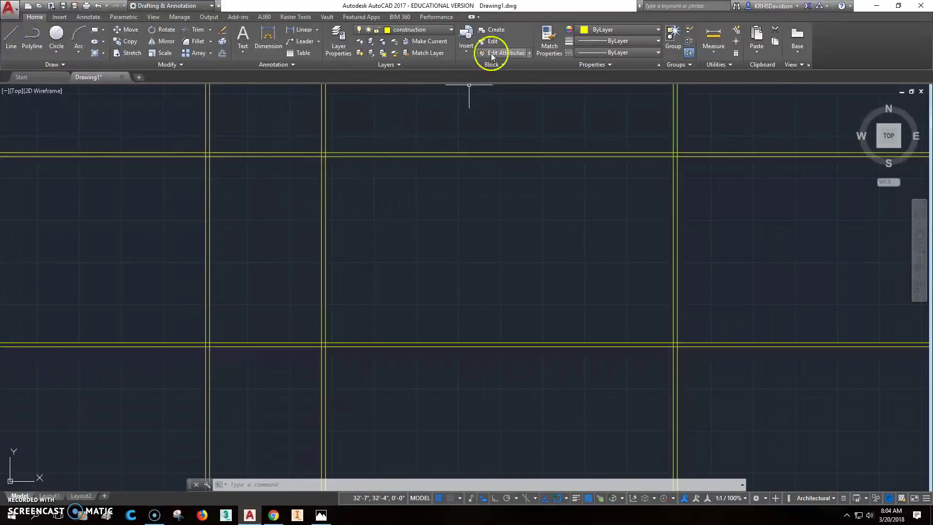
- Make layer 0 current and trace the outer-wall rectangle on the construction-line corners
left_click(437, 29)
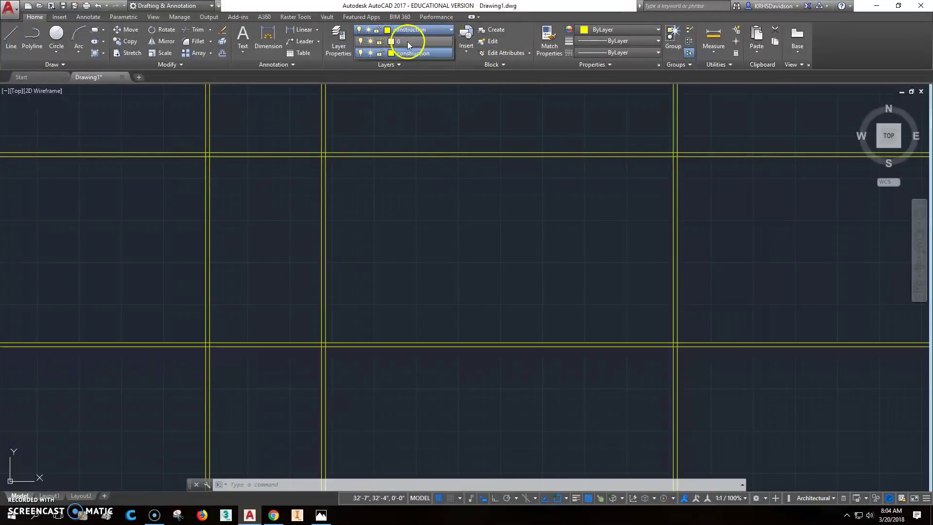
left_click(407, 42)
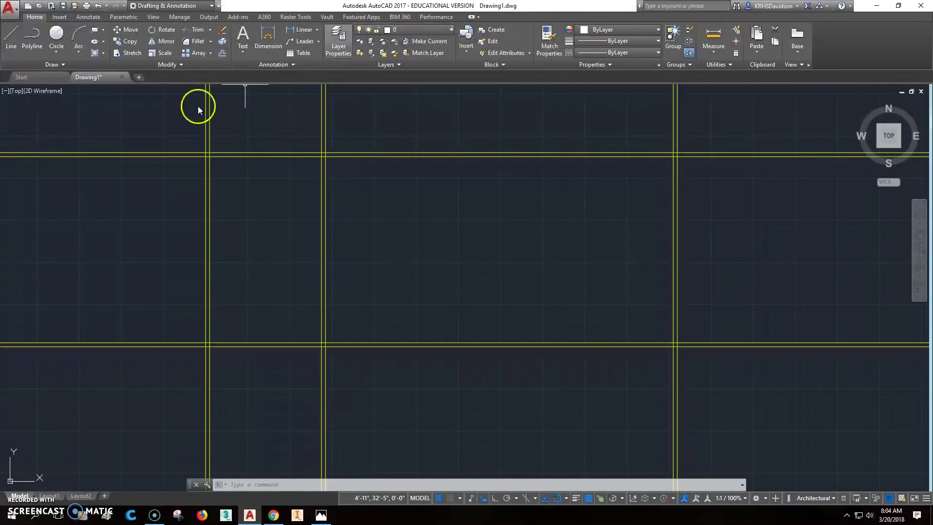
left_click(12, 37)
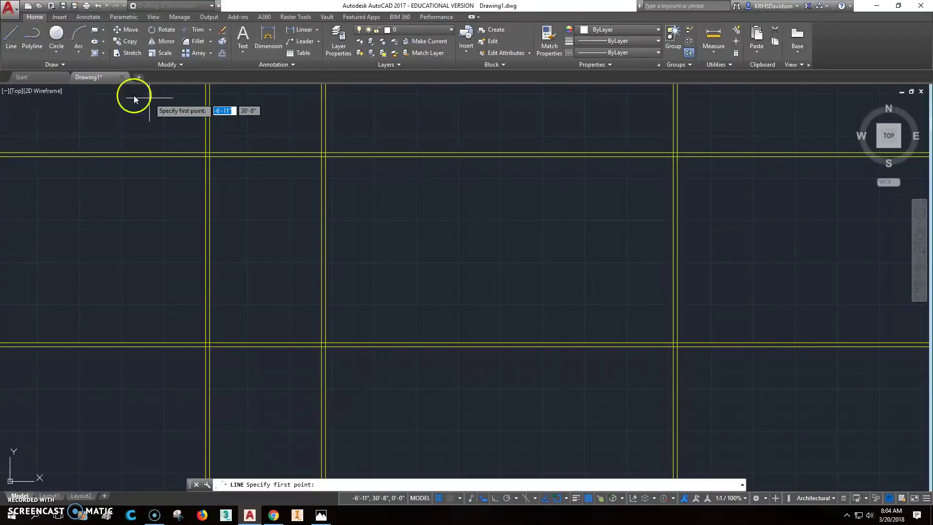
left_click(207, 153)
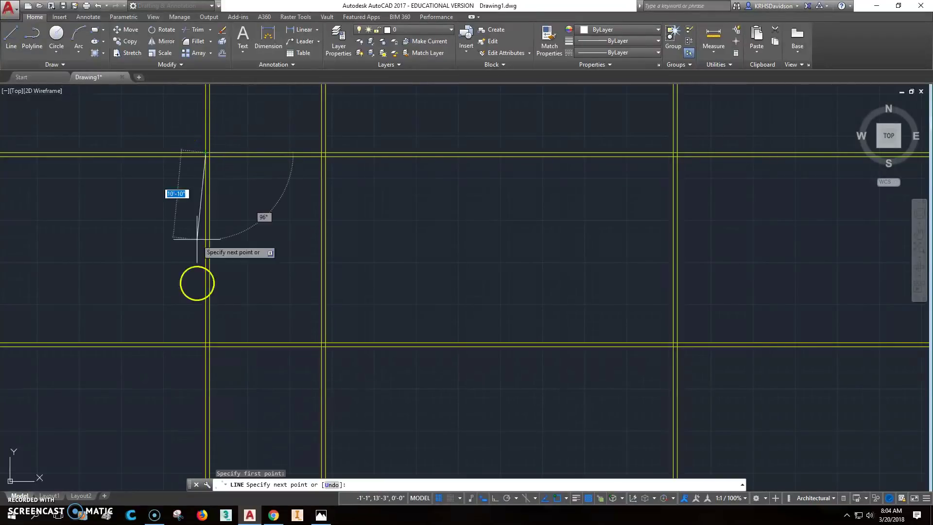
left_click(205, 345)
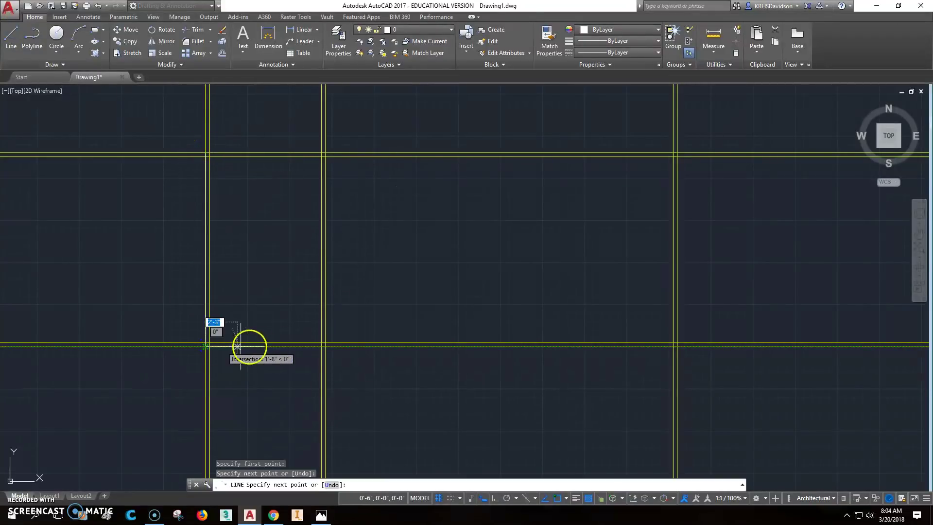
left_click(678, 346)
left_click(677, 153)
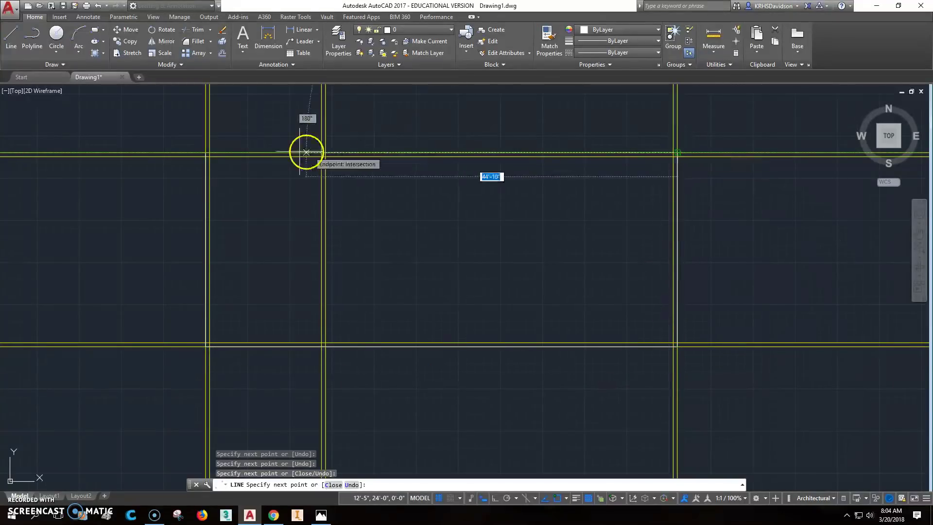
left_click(206, 153)
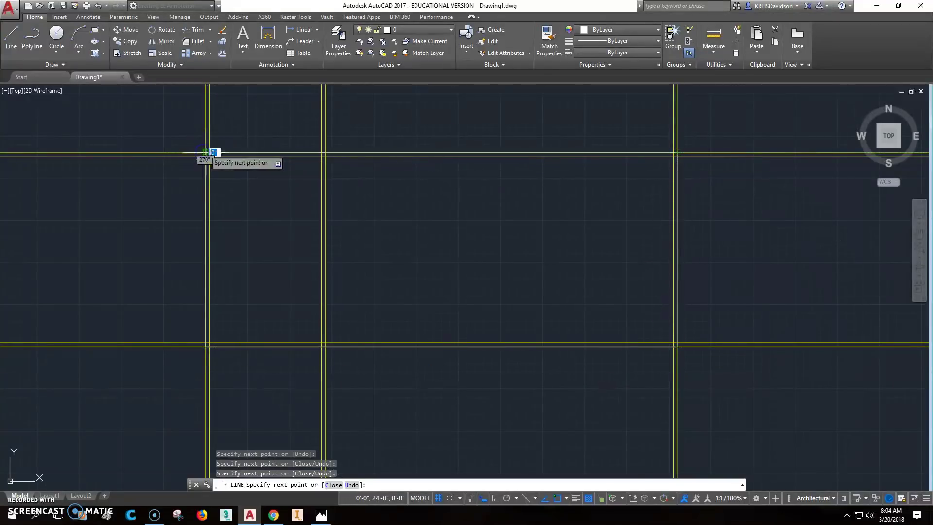
key("Escape")
key("Escape")
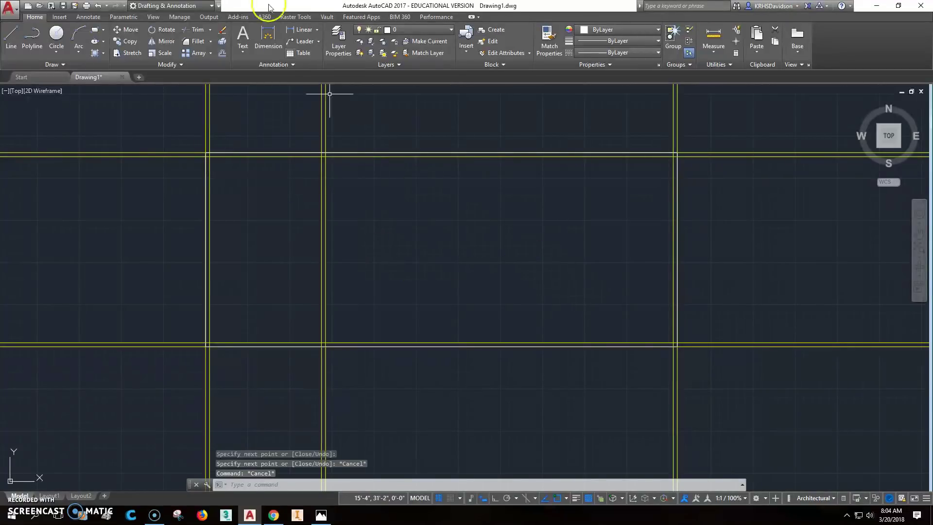
- Redraw the closed outer-wall rectangle snapped to the construction-line intersections
left_click(11, 35)
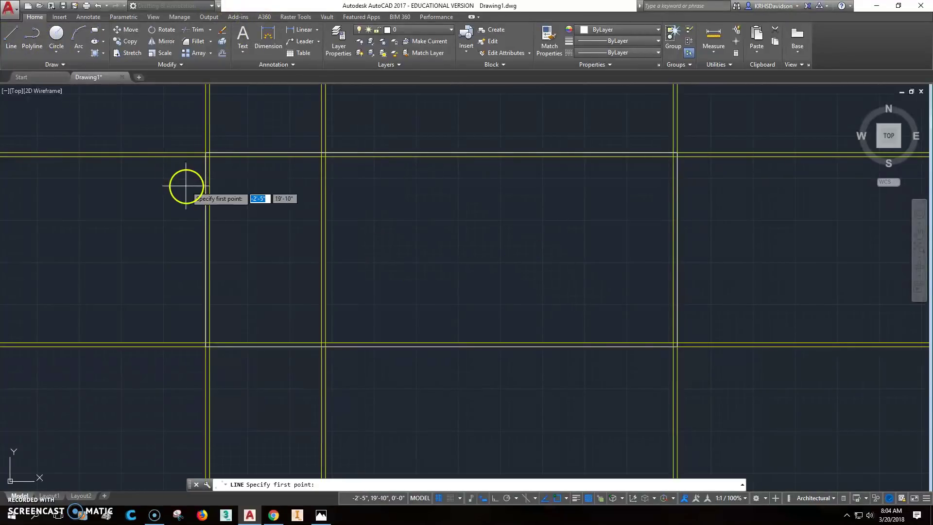
left_click(208, 154)
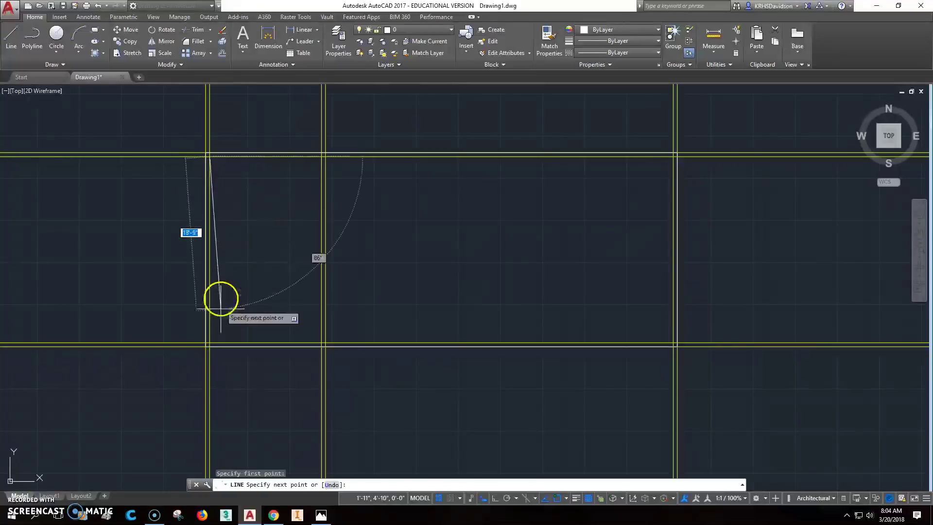
left_click(210, 342)
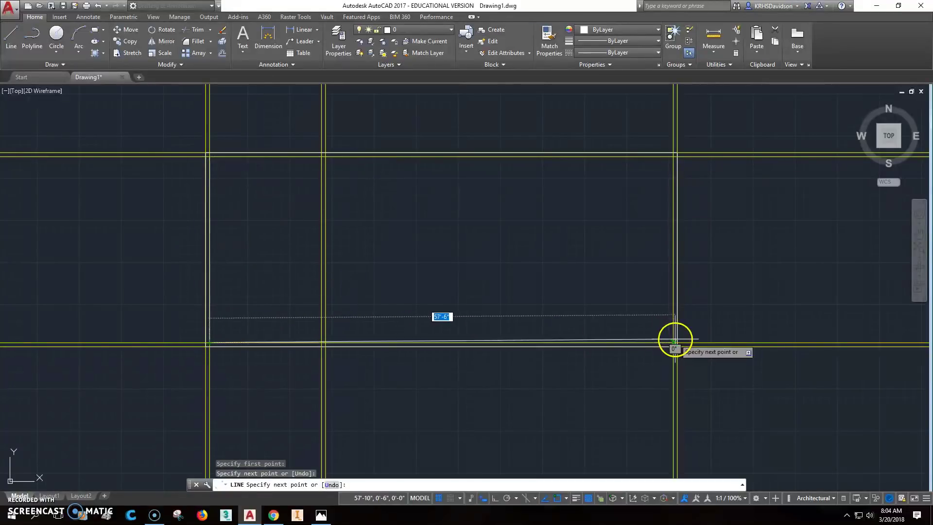
left_click(674, 344)
left_click(674, 156)
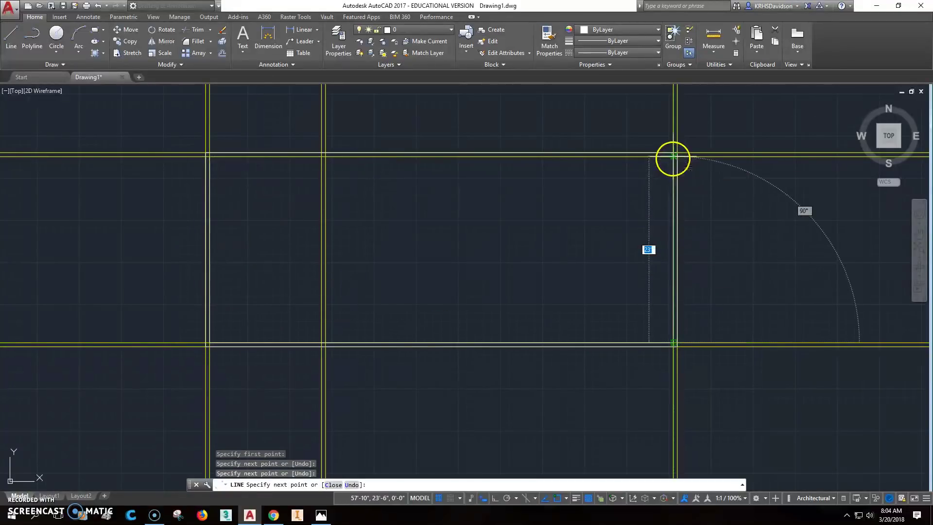
left_click(208, 155)
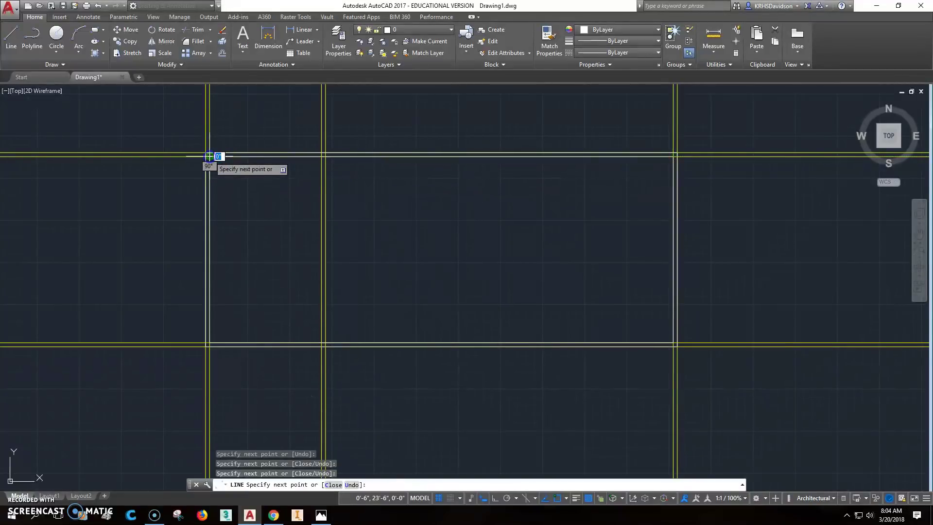
key("Escape")
key("Escape")
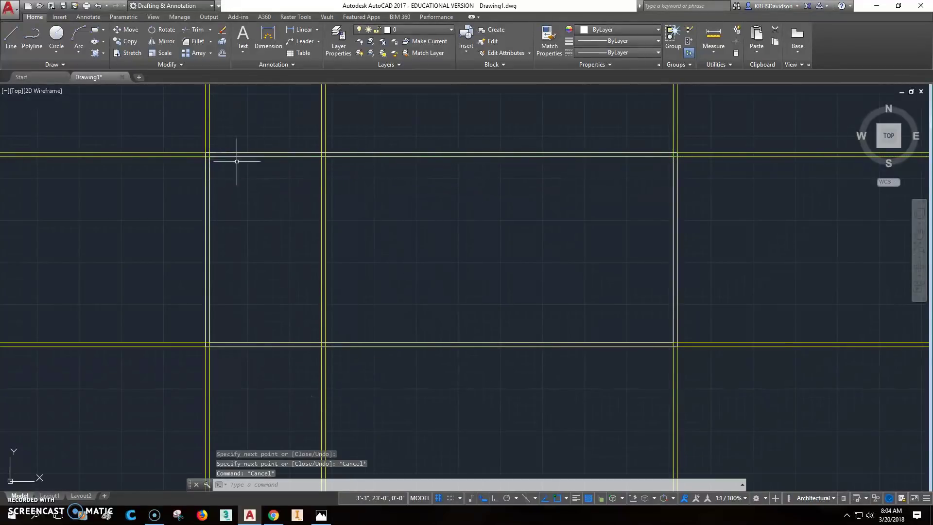
- Draw the 14'-4" vertical interior wall line from the top wall to the bottom wall
left_click(14, 34)
left_click(321, 156)
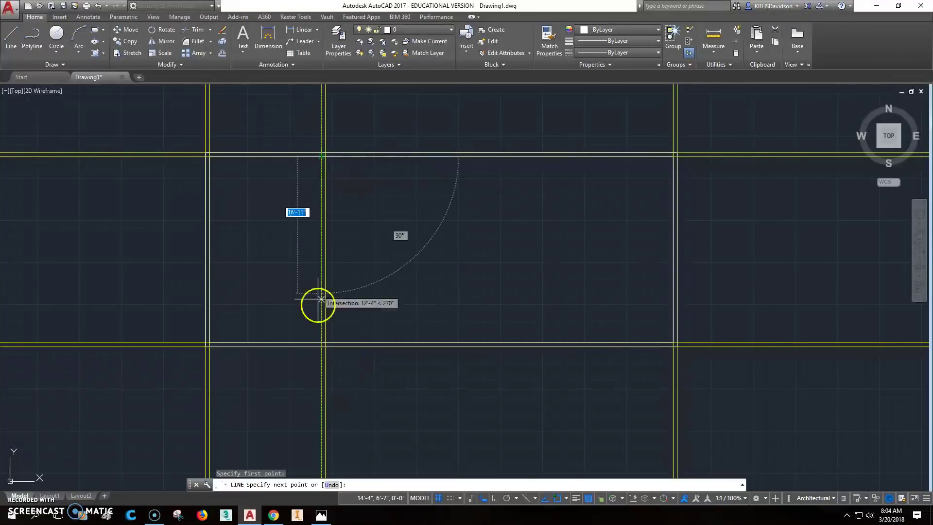
left_click(322, 340)
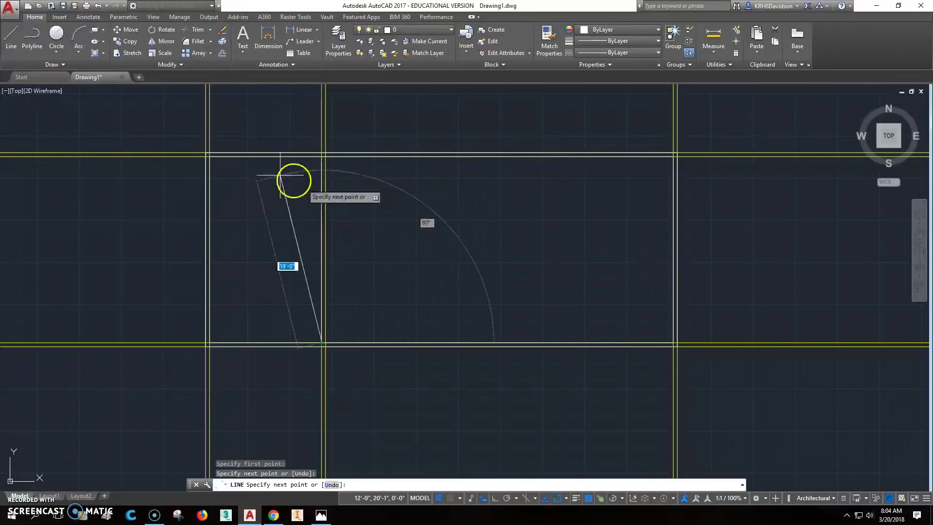
left_click(12, 35)
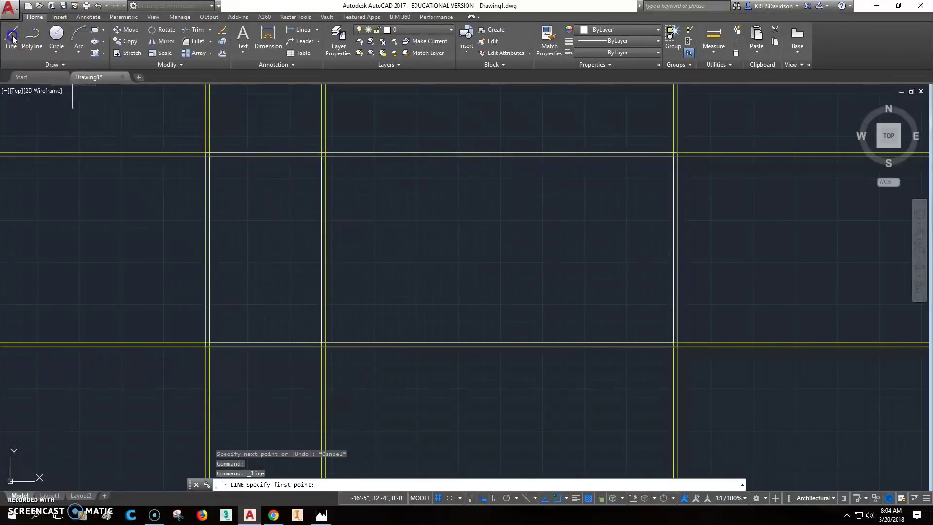
left_click(321, 156)
left_click(324, 343)
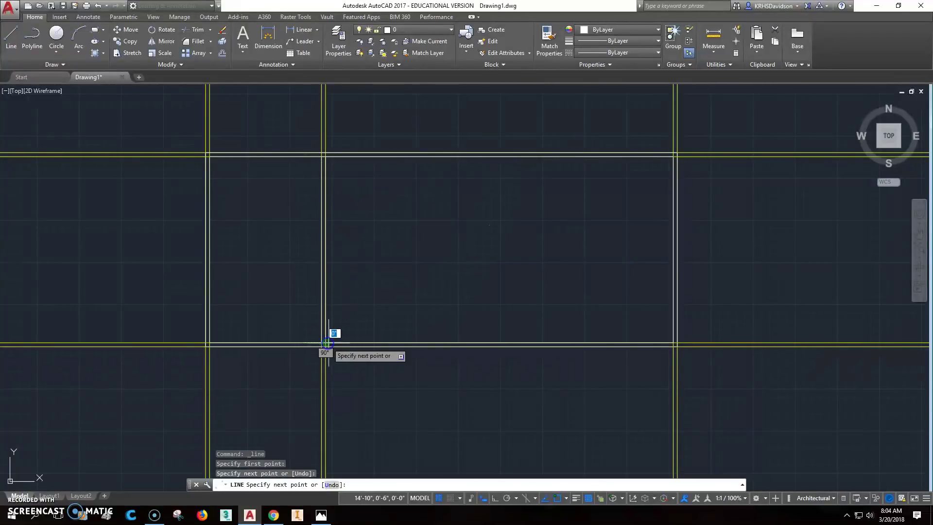
key("Return")
key("Escape")
key("Escape")
key("Escape")
scroll(319, 363, "up", 8)
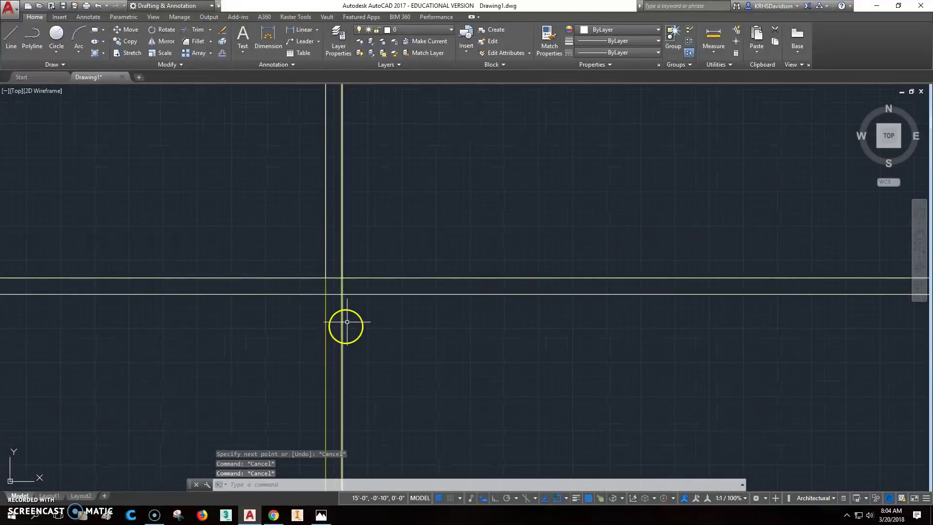
scroll(361, 312, "up", 5)
scroll(407, 361, "down", 3)
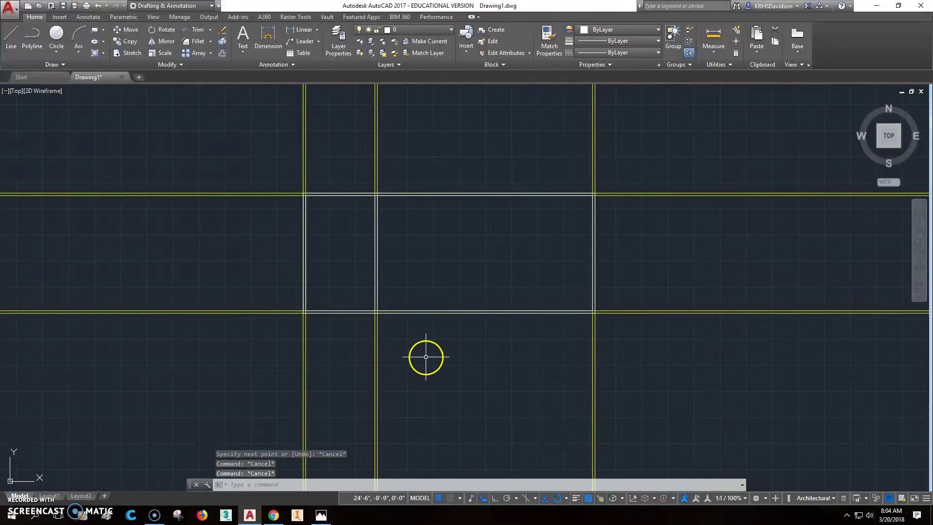
middle_click_drag(428, 356, 404, 359)
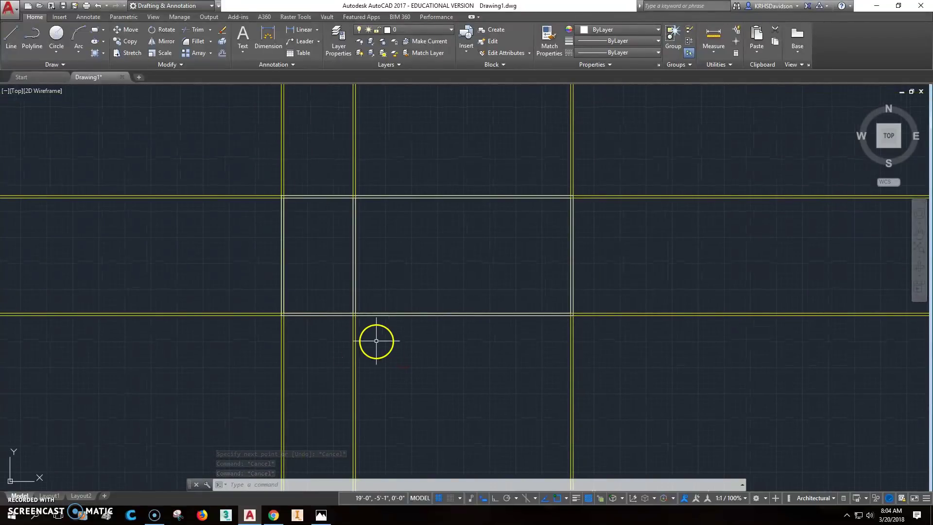
- Erase the top and left construction lines lying under the wall outline
scroll(257, 210, "up", 2)
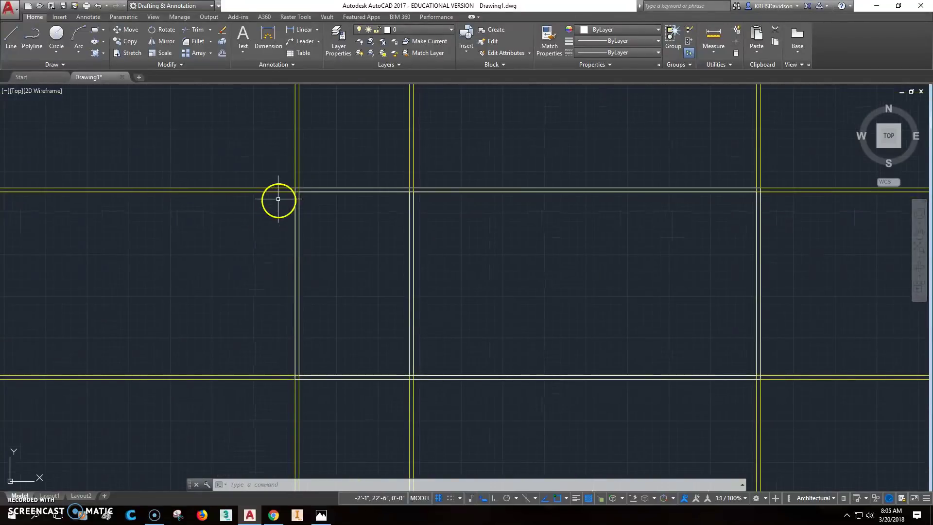
left_click(269, 191)
left_click(299, 171)
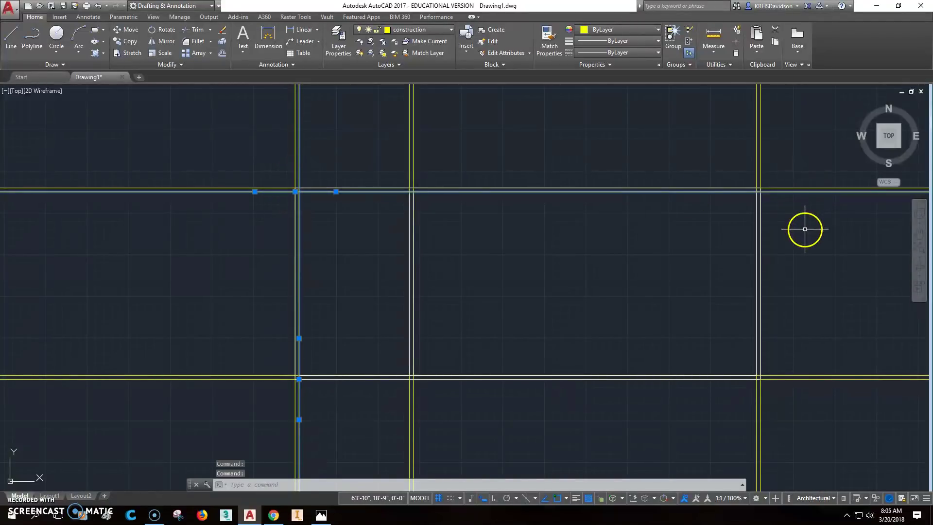
key("Delete")
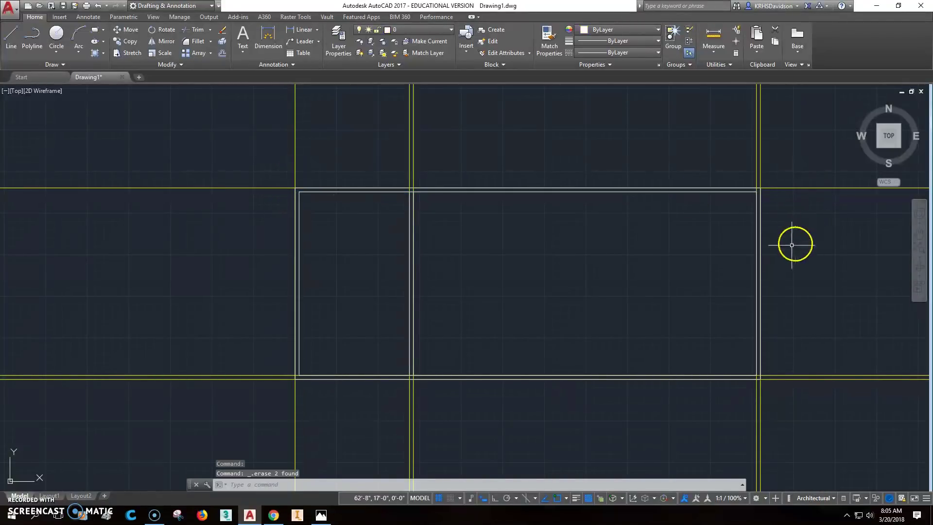
- Erase the bottom and right construction lines lying under the wall outline
left_click(285, 377)
left_click(758, 391)
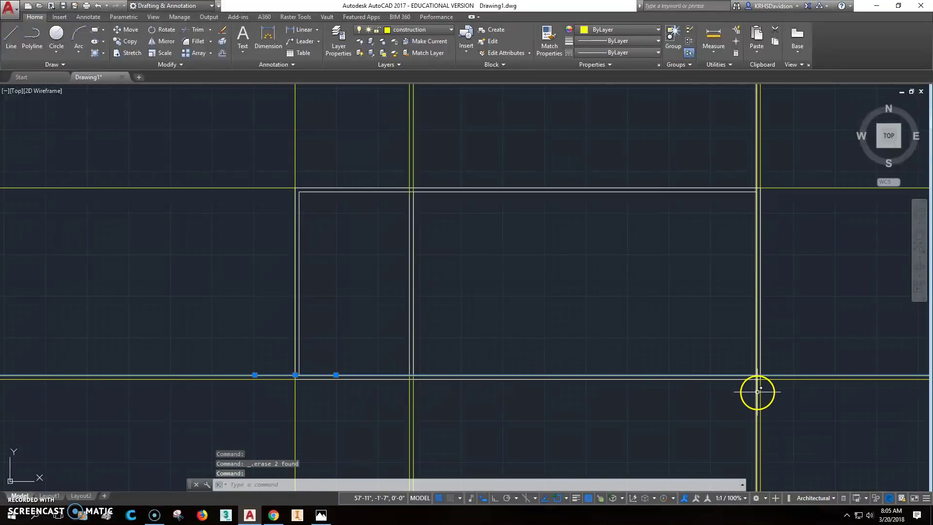
key("Delete")
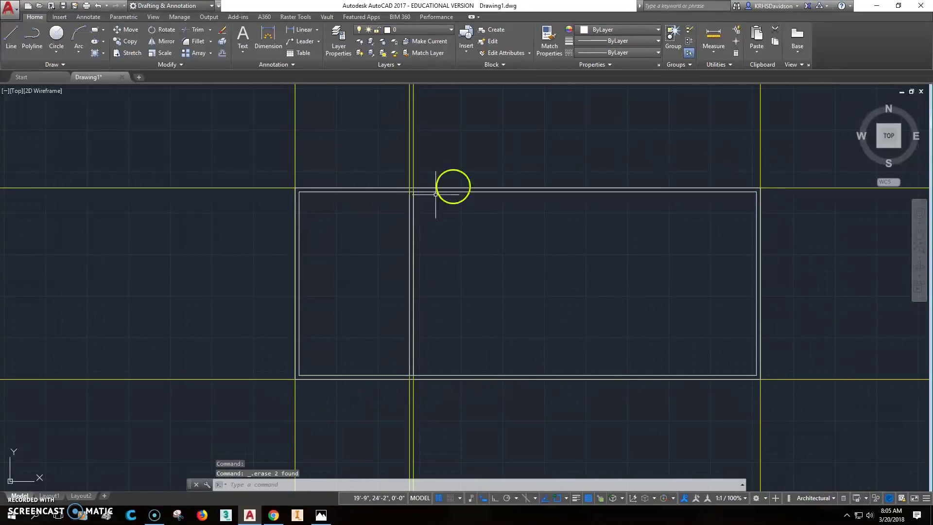
scroll(419, 390, "up", 2)
scroll(419, 390, "down", 2)
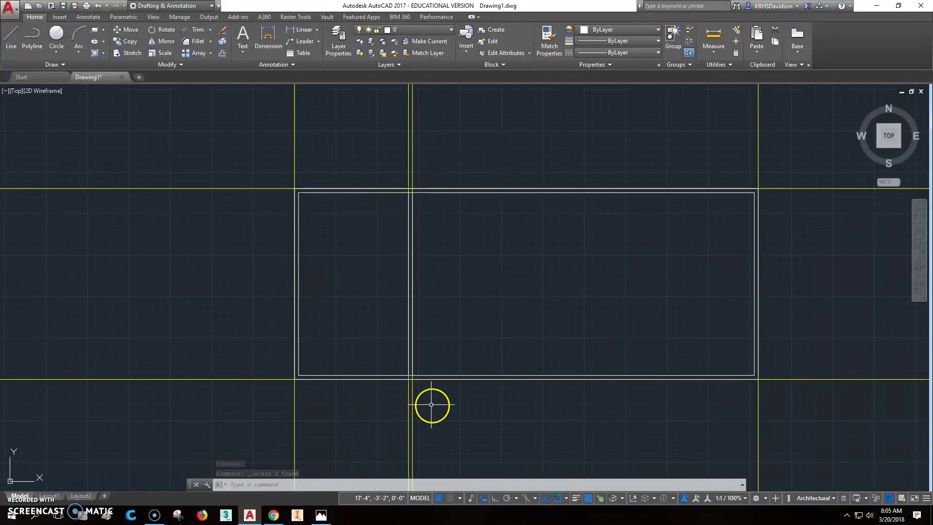
scroll(434, 404, "up", 3)
- Trim the overlapping wall segment where the interior wall meets the top outer wall
left_click(391, 45)
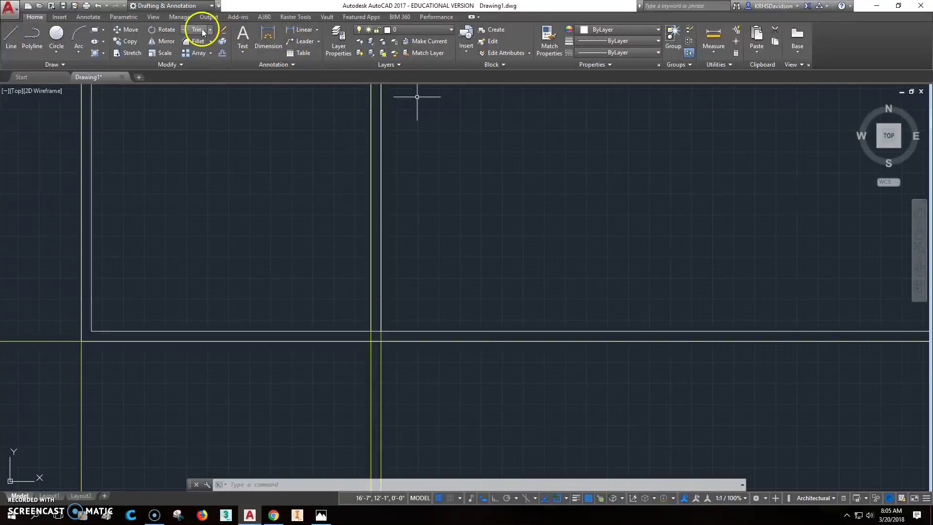
right_click(338, 238)
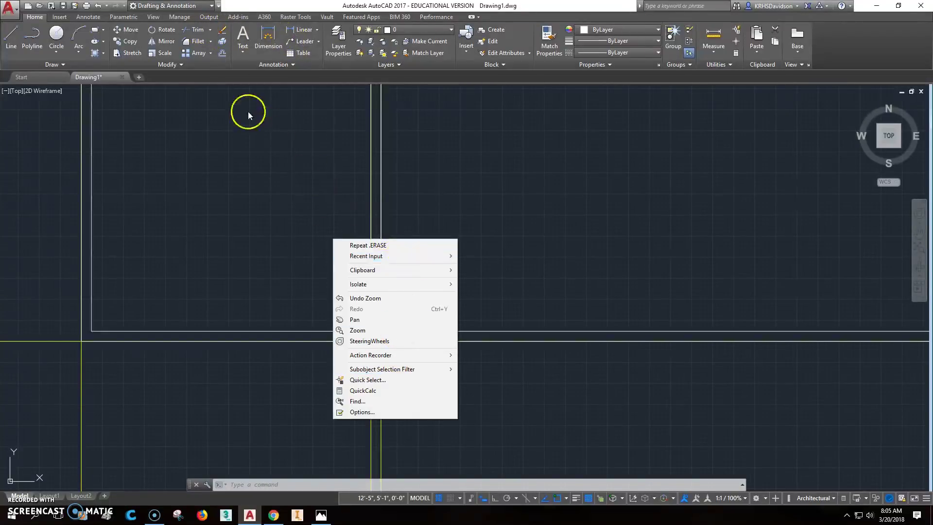
left_click(225, 38)
left_click(194, 29)
right_click(315, 248)
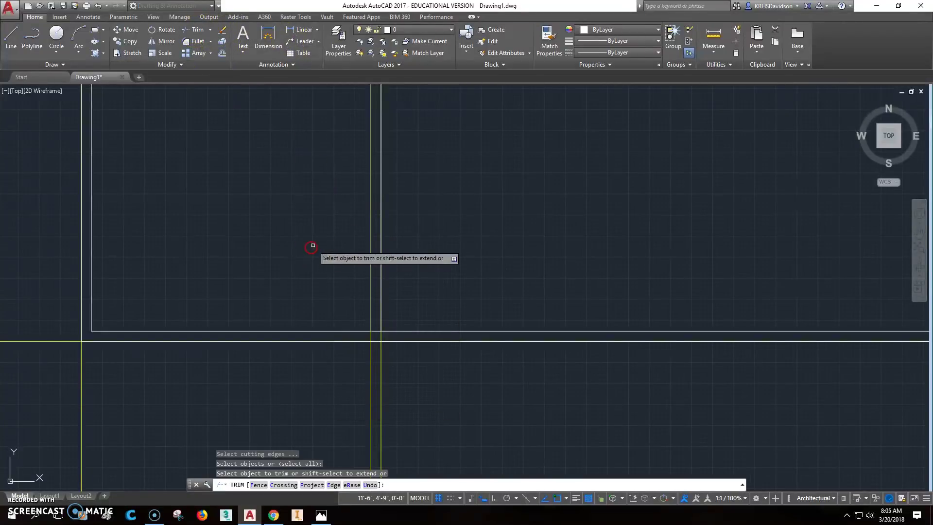
left_click(353, 310)
left_click(370, 327)
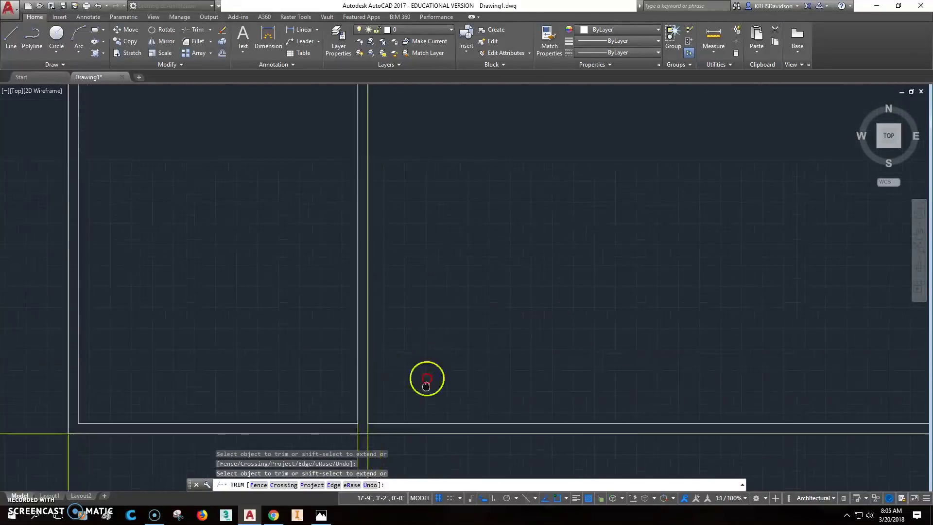
mouse_move(438, 294)
middle_mouse_down()
mouse_move(423, 241)
mouse_move(392, 235)
middle_mouse_up()
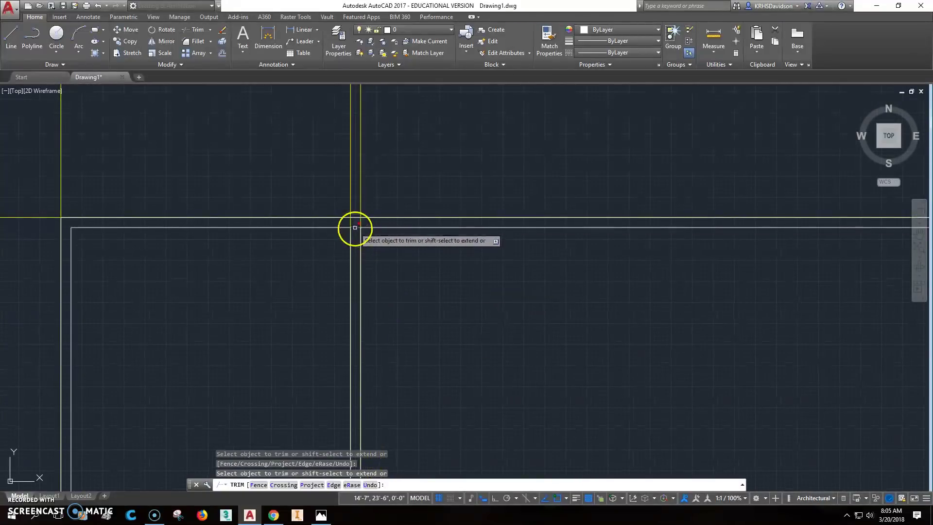
key("Escape")
scroll(493, 262, "up", 5)
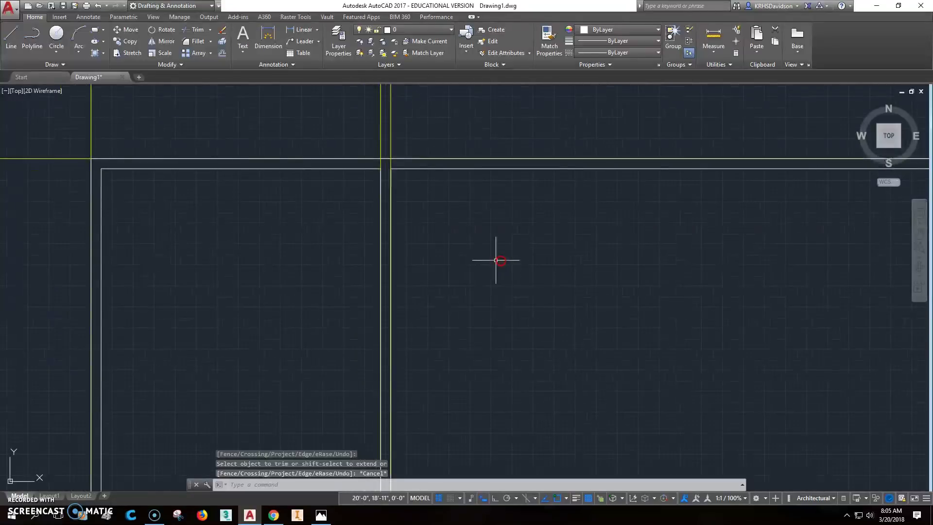
scroll(477, 335, "down", 3)
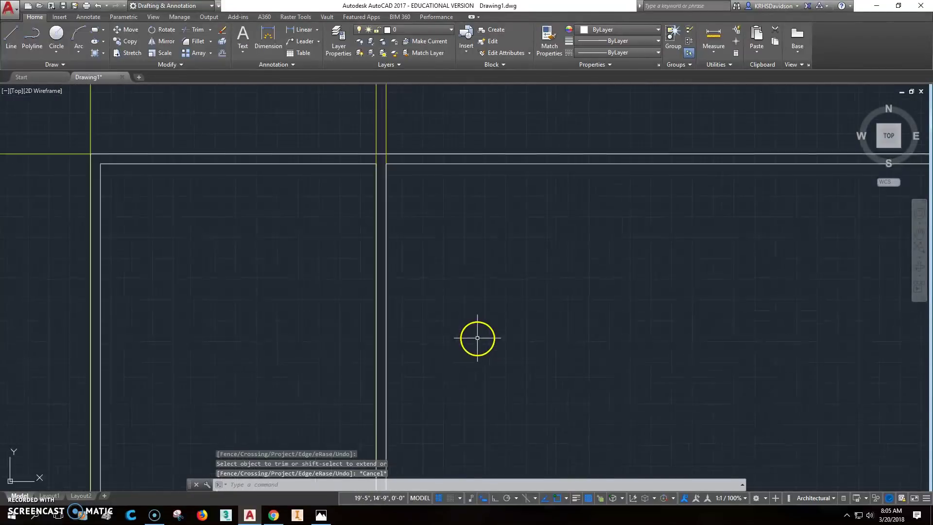
mouse_move(477, 335)
middle_mouse_down()
mouse_move(560, 331)
mouse_move(532, 218)
middle_mouse_up()
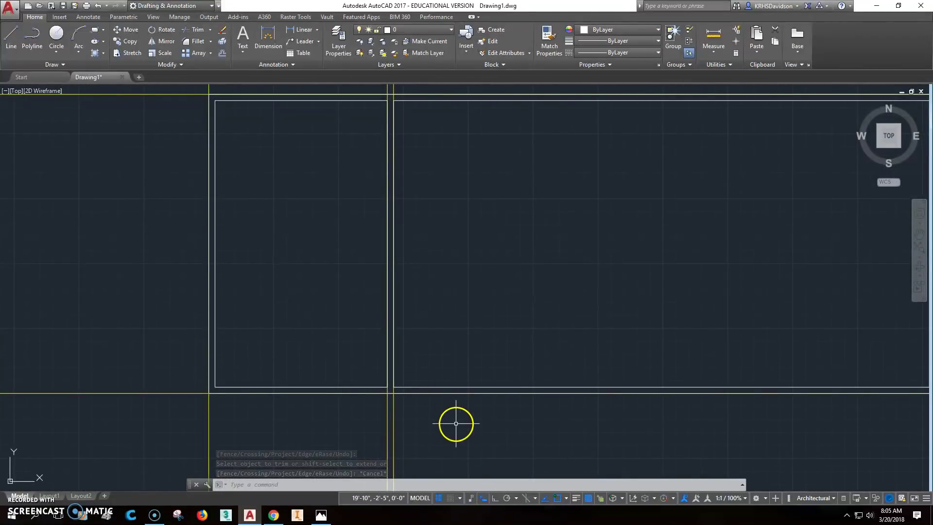
- Check the reference floor plan in Photos, then return to the AutoCAD drawing
left_click(327, 519)
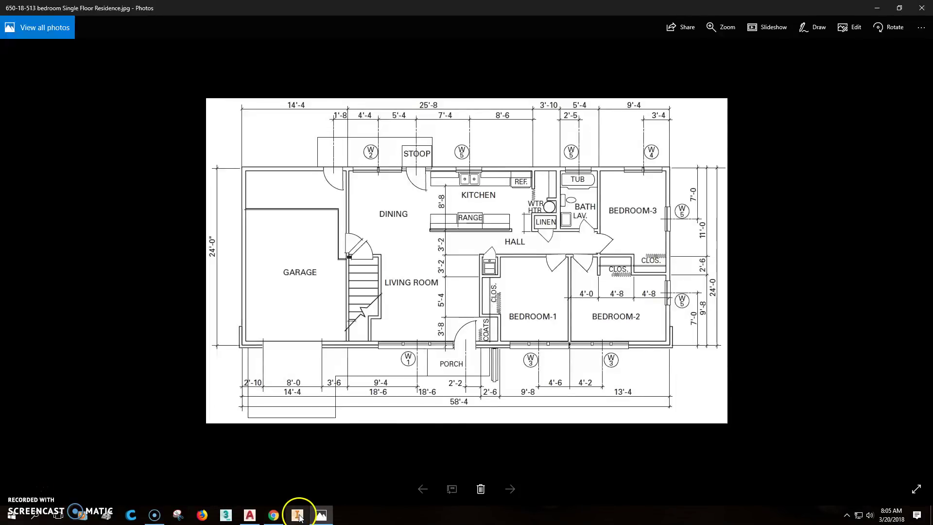
left_click(249, 515)
- Offset the lower yellow horizontal construction line 9'8" upward
scroll(321, 220, "up", 5)
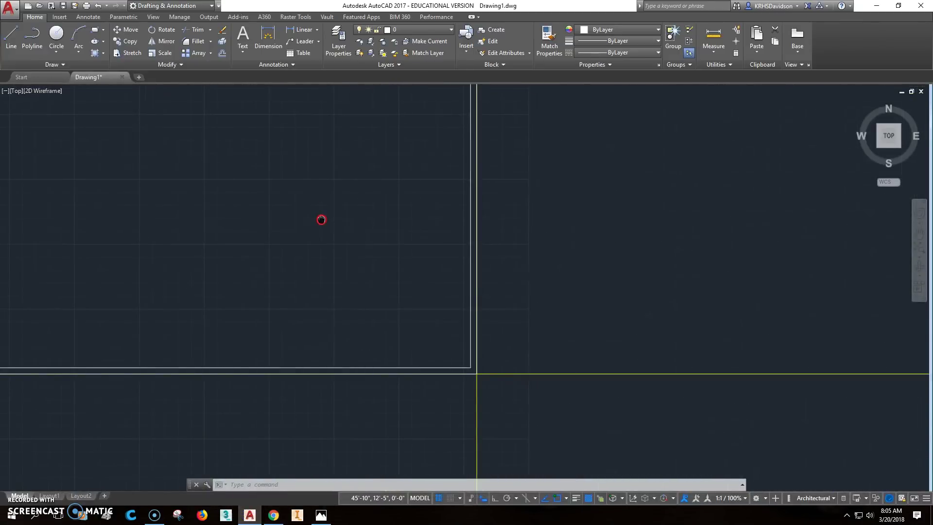
left_click(222, 52)
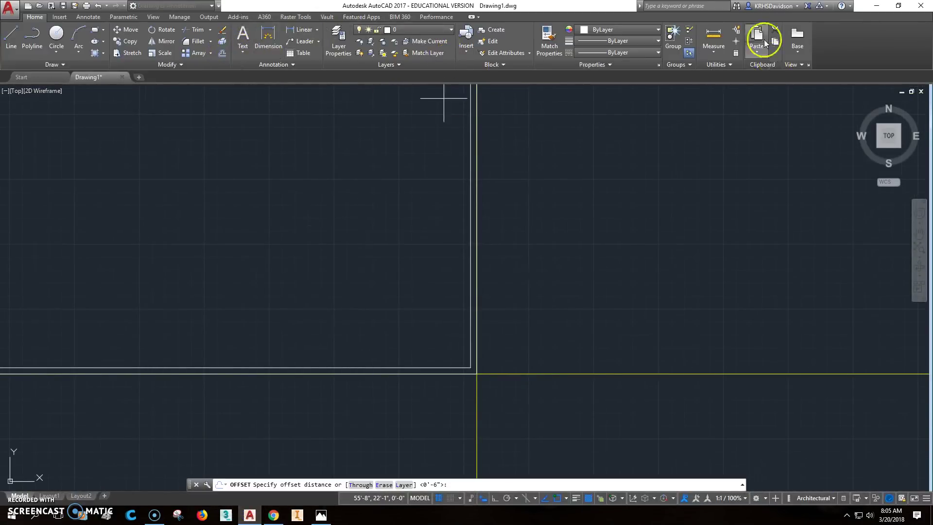
type("9'8")
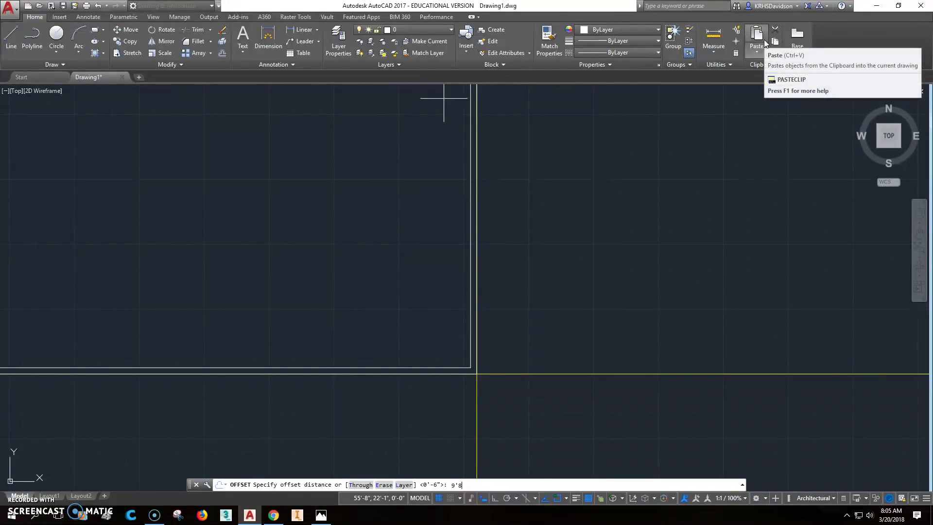
key("Return")
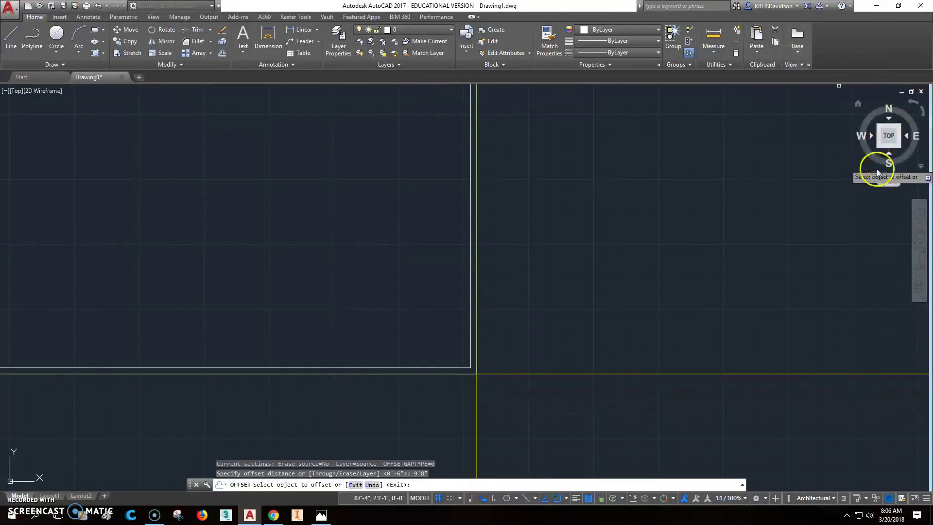
left_click(564, 374)
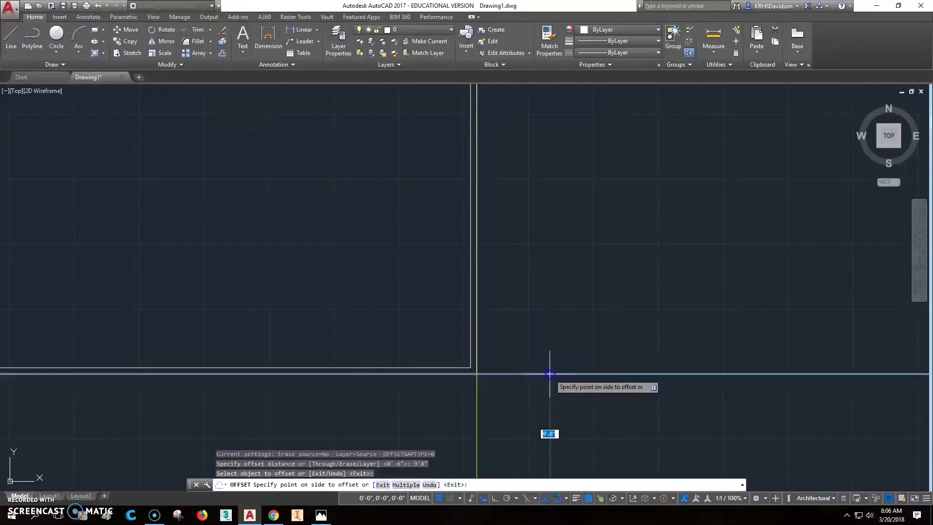
left_click(566, 275)
key("Escape")
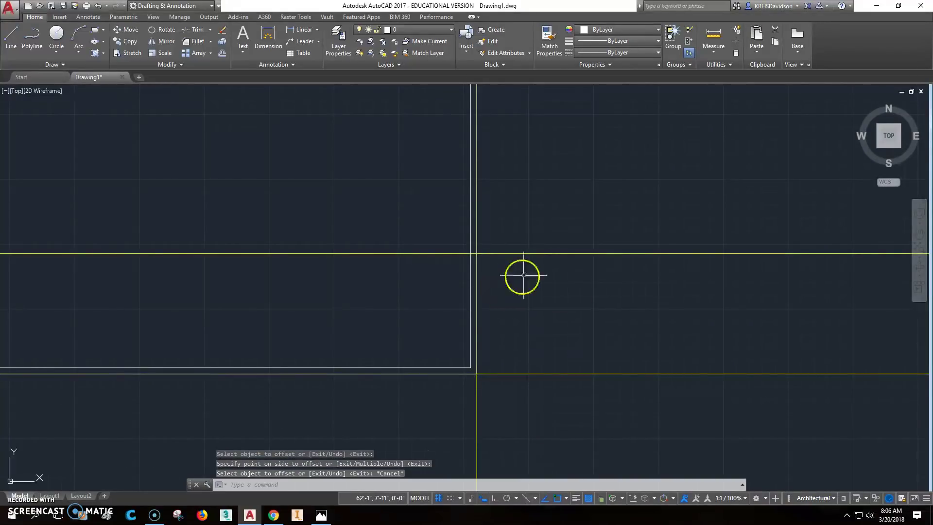
middle_click_drag(520, 277, 595, 279)
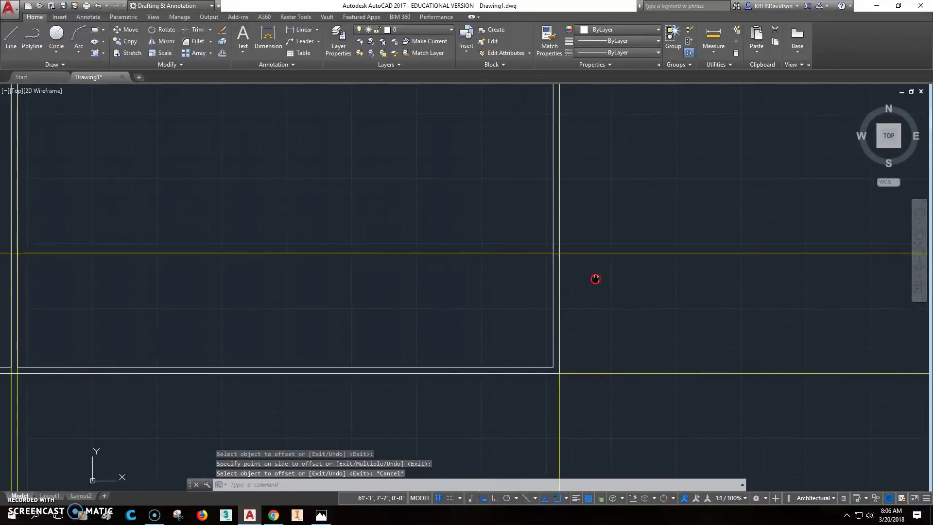
- Offset the new horizontal line 2" upward to form the second wall line
left_click(222, 54)
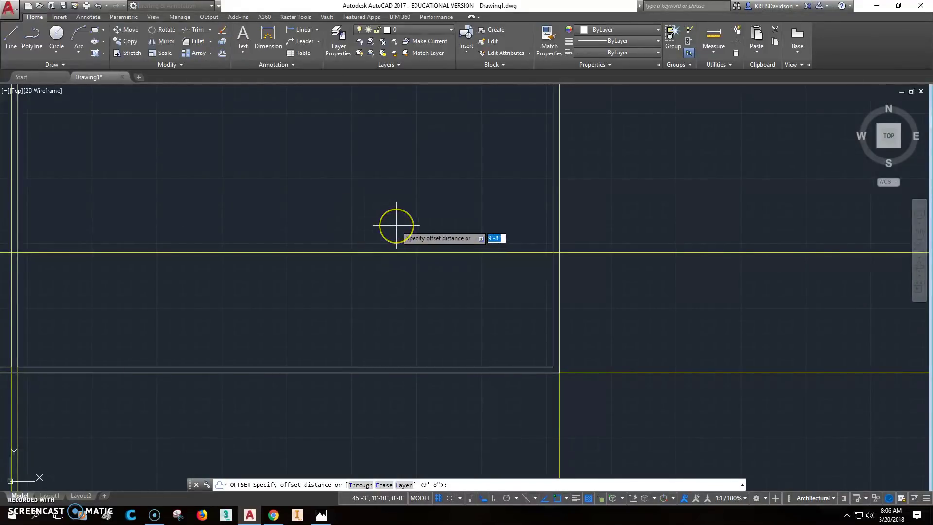
type("2")
key("Return")
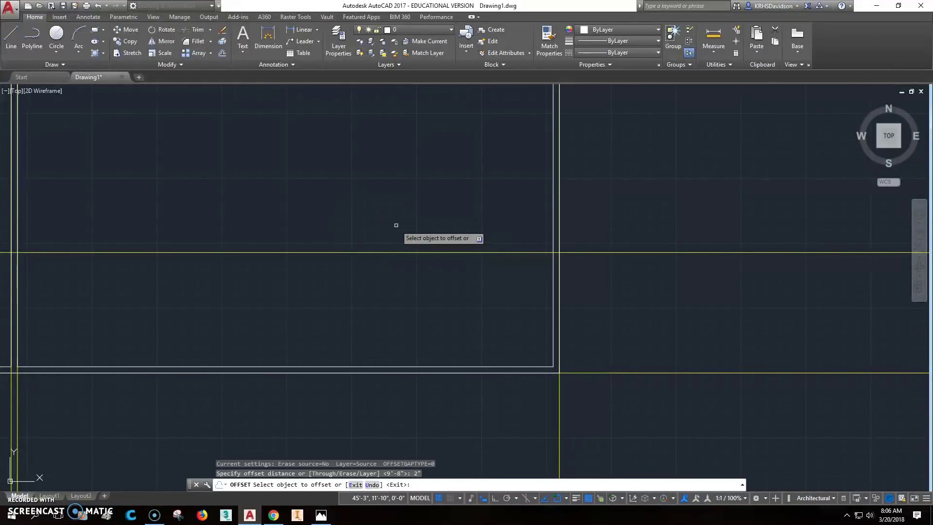
left_click(485, 251)
left_click(493, 220)
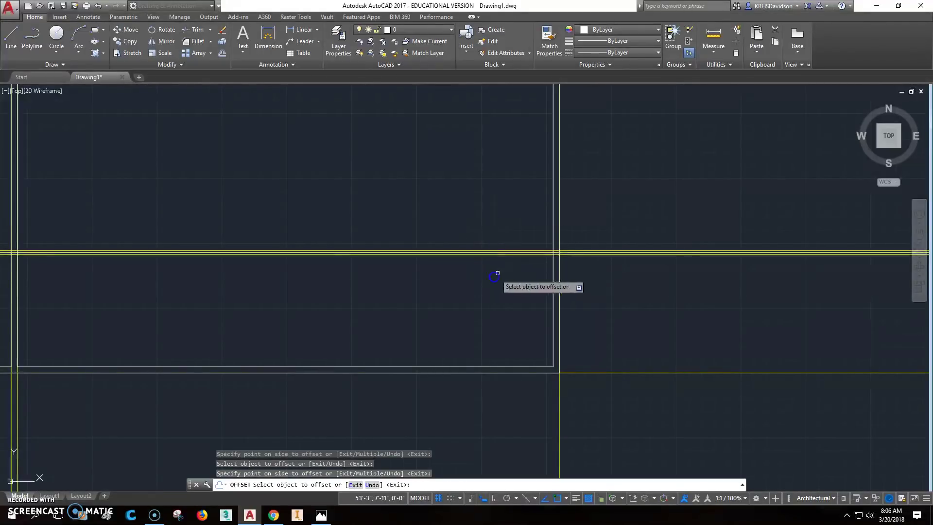
key("Escape")
key("Escape")
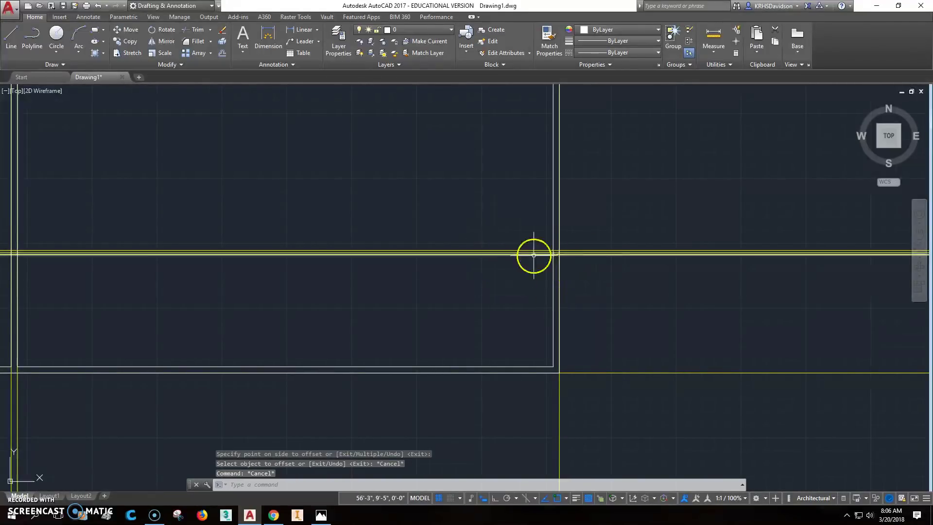
scroll(554, 253, "up", 4)
- Move the two new horizontal lines onto layer 0
left_click(562, 245)
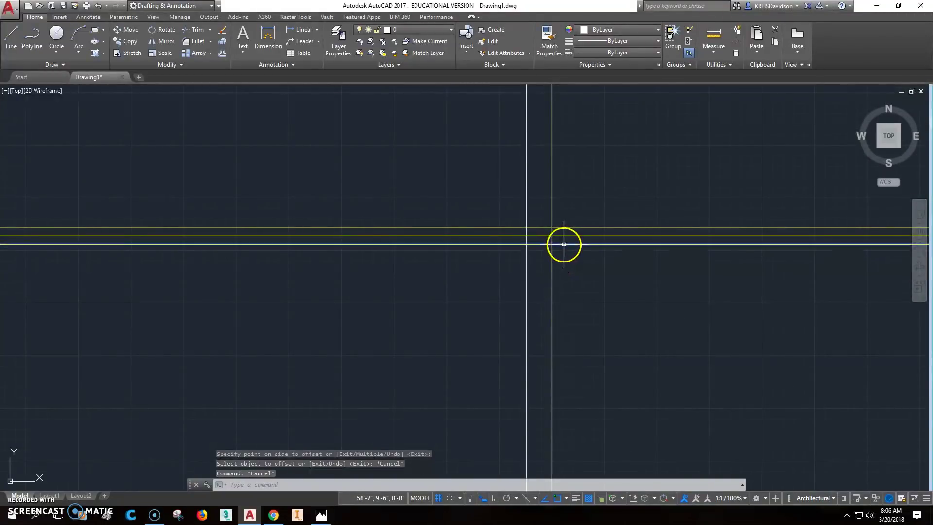
left_click(569, 225)
left_click(566, 228)
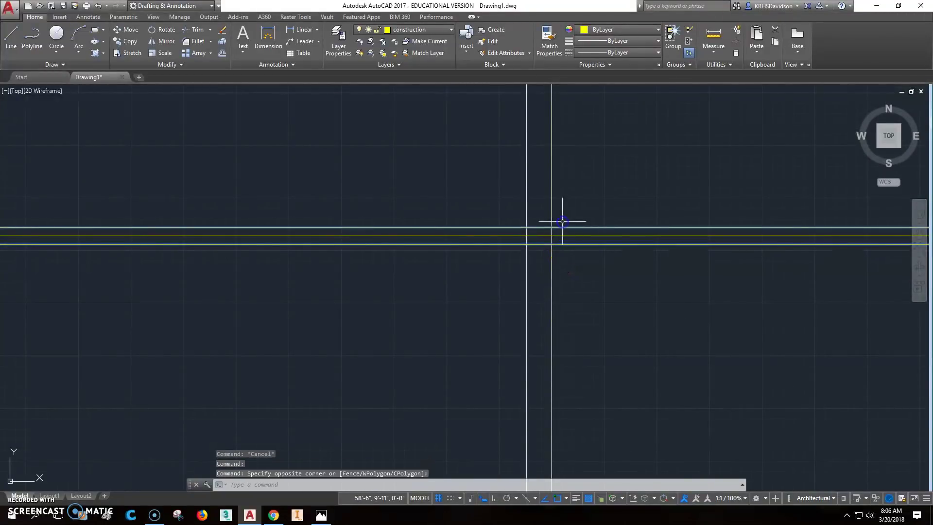
left_click(450, 31)
left_click(421, 42)
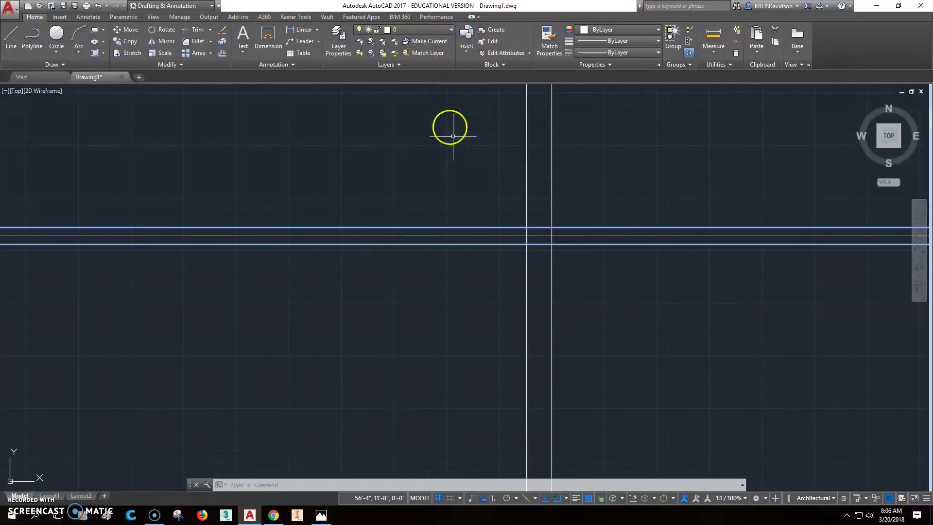
key("Escape")
- Make construction the current layer again and recentre the view on the rectangle's corner
scroll(402, 166, "up", 2)
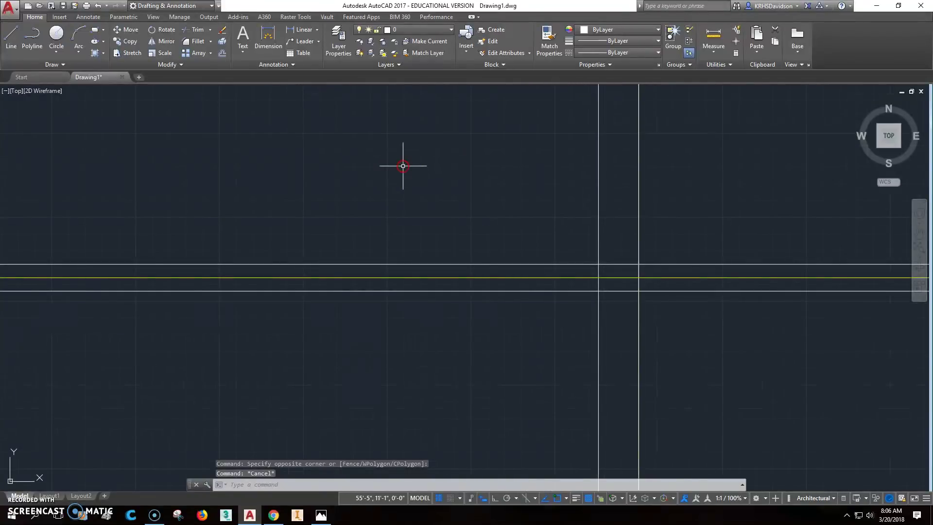
left_click(428, 161)
key("Escape")
key("Escape")
left_click(451, 31)
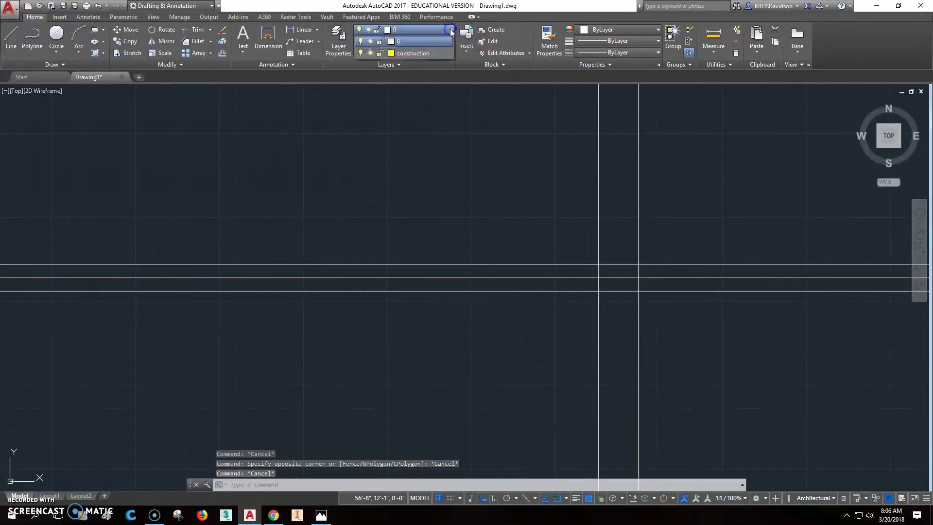
left_click(430, 52)
scroll(608, 253, "down", 1)
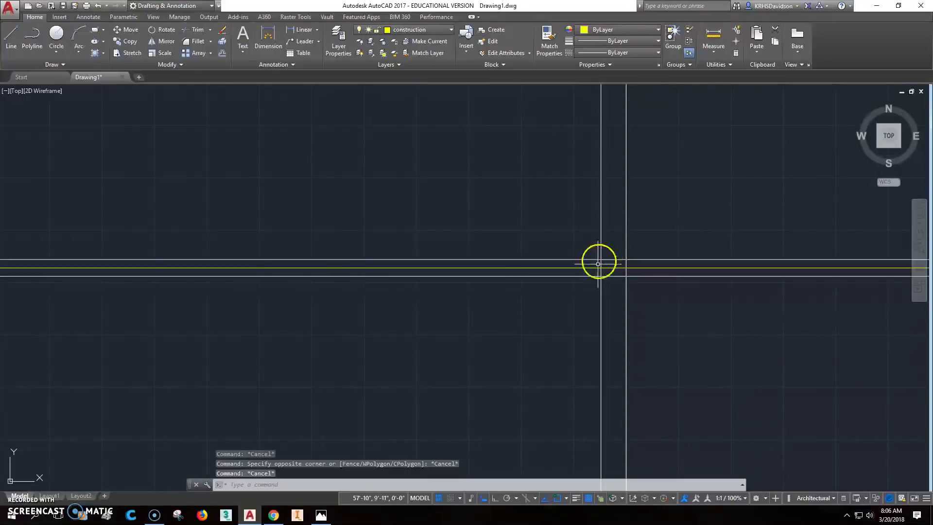
scroll(720, 329, "down", 2)
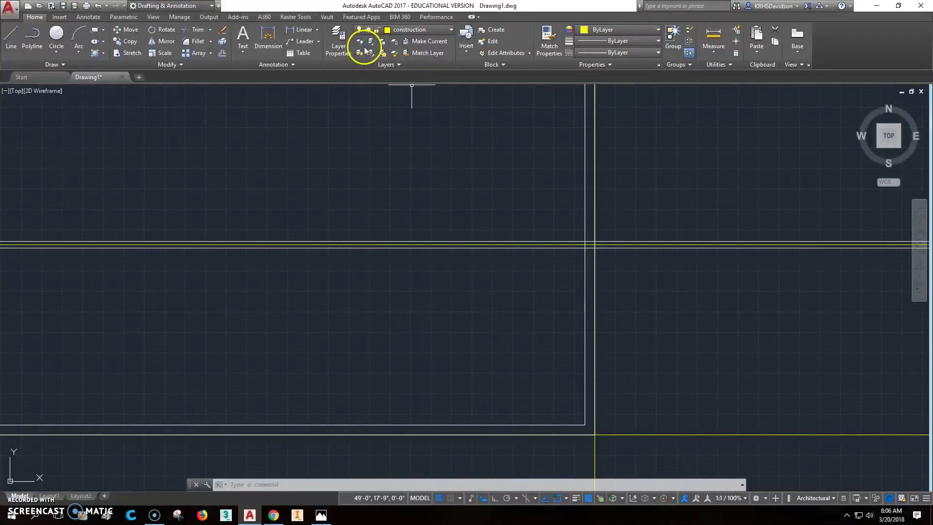
scroll(620, 280, "down", 3)
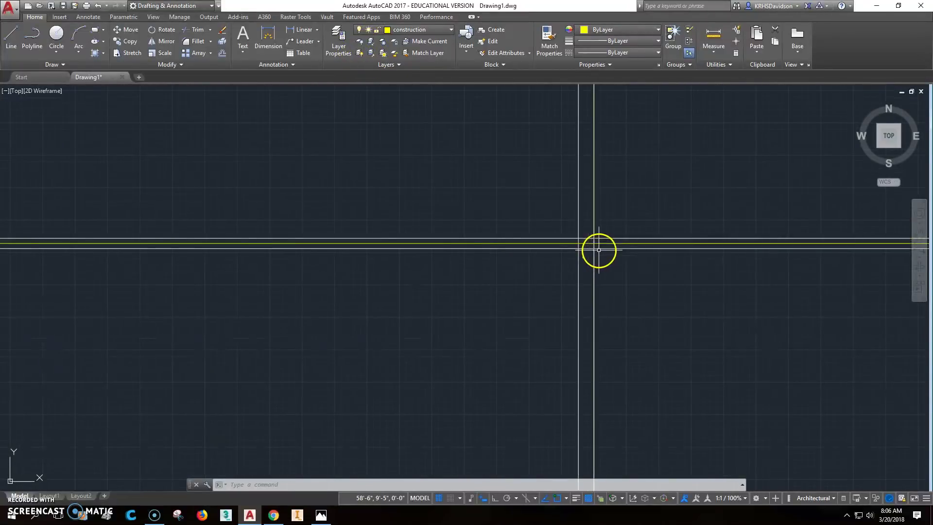
mouse_move(641, 282)
middle_mouse_down()
mouse_move(663, 277)
mouse_move(577, 266)
middle_mouse_up()
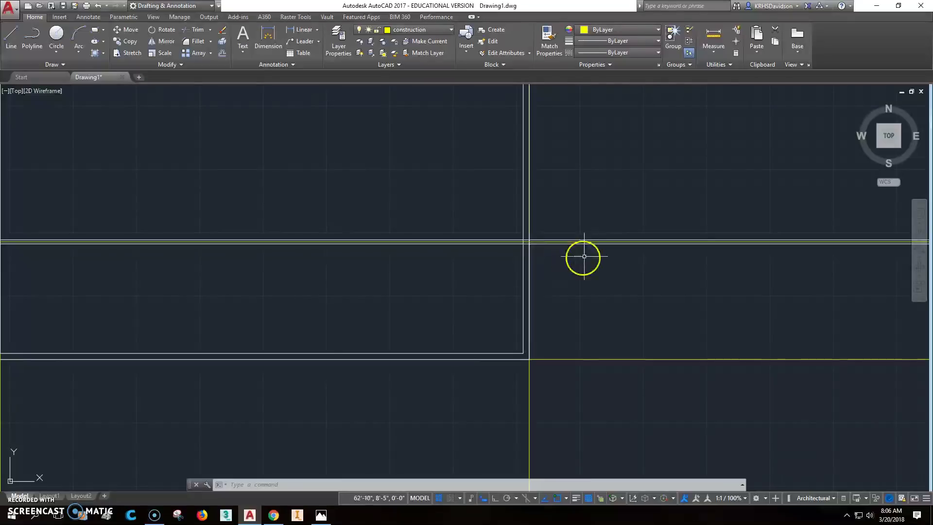
scroll(547, 252, "up", 2)
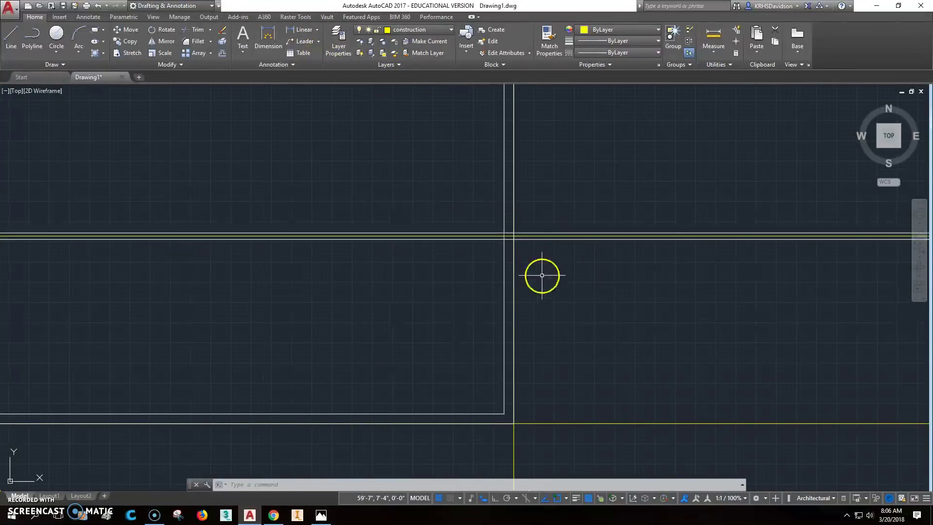
middle_click_drag(566, 267, 567, 284)
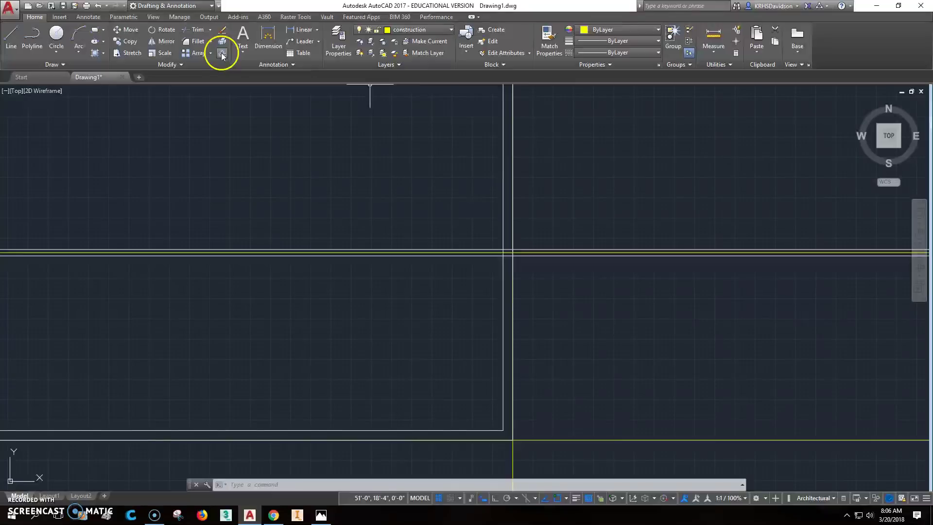
left_click(188, 30)
- Trim the horizontal and vertical interior wall lines into a clean T-junction
scroll(502, 258, "up", 5)
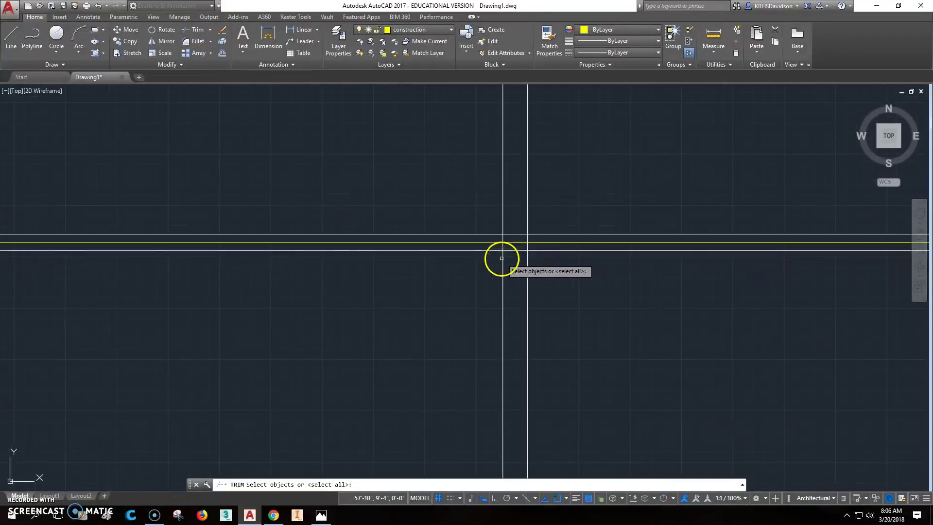
key("Return")
left_click(502, 228)
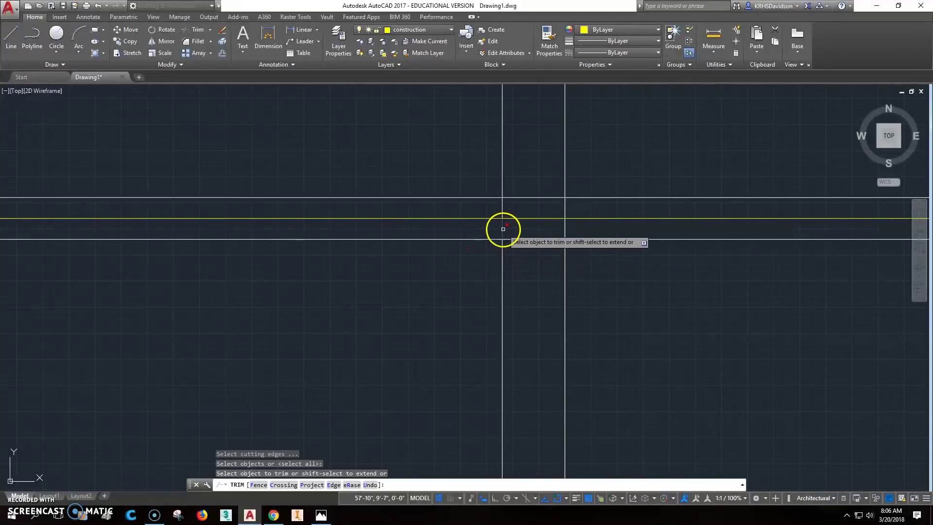
left_click(502, 208)
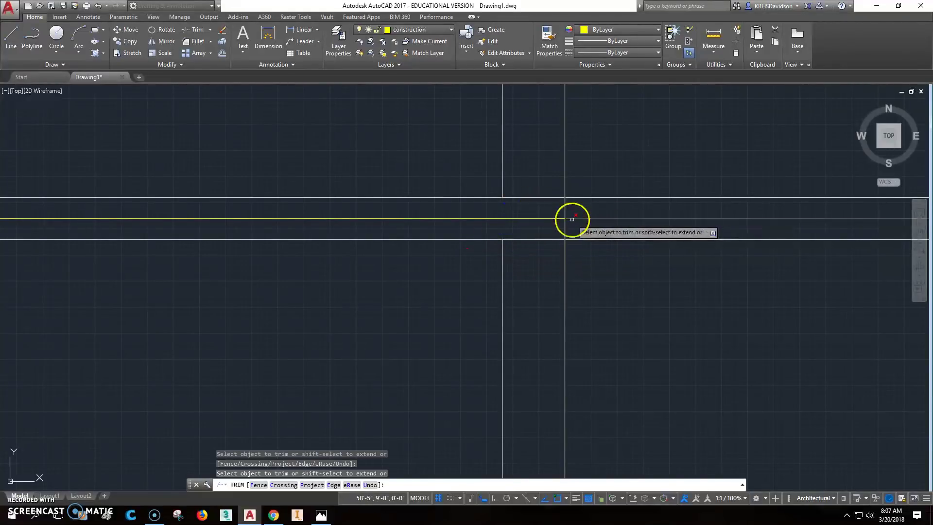
scroll(571, 218, "down", 2)
left_click(543, 232)
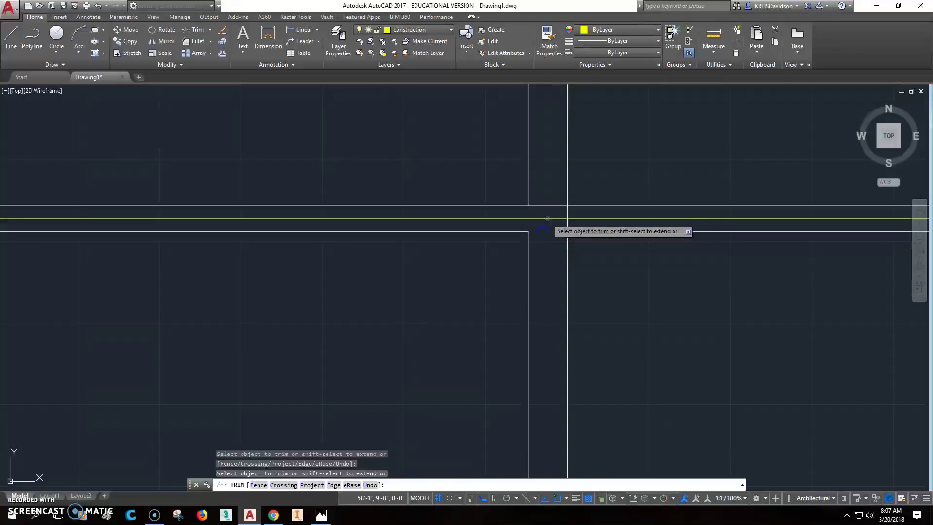
left_click(548, 206)
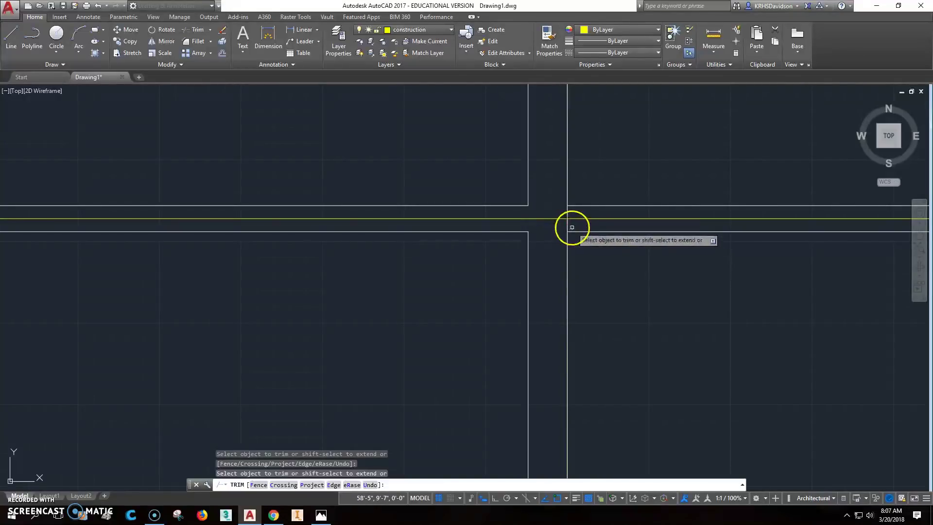
scroll(591, 233, "up", 2)
key("Escape")
scroll(631, 255, "down", 5)
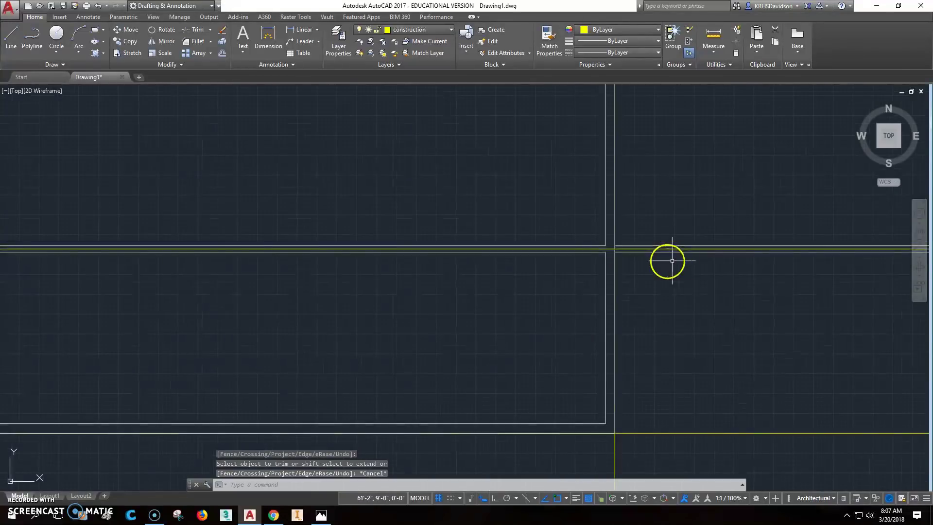
middle_click_drag(789, 264, 605, 266)
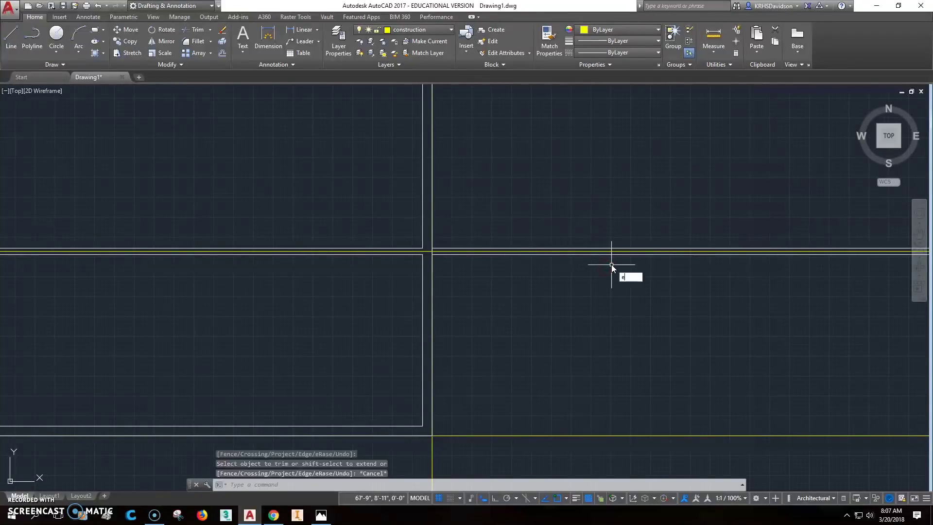
- Erase two leftover unwanted lines with the E command
type("e")
key("Return")
left_click(611, 251)
left_click(611, 248)
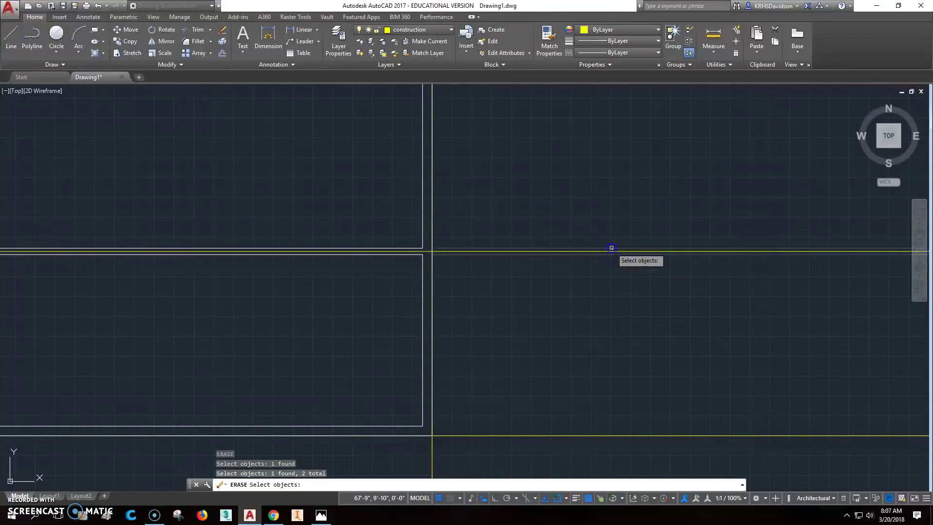
key("Return")
middle_click_drag(458, 286, 558, 291)
scroll(547, 275, "down", 1)
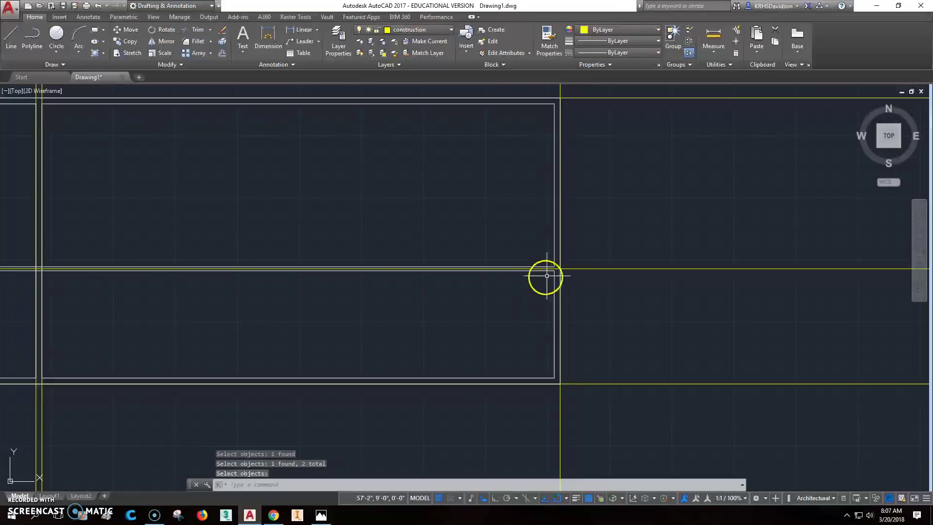
left_click(321, 516)
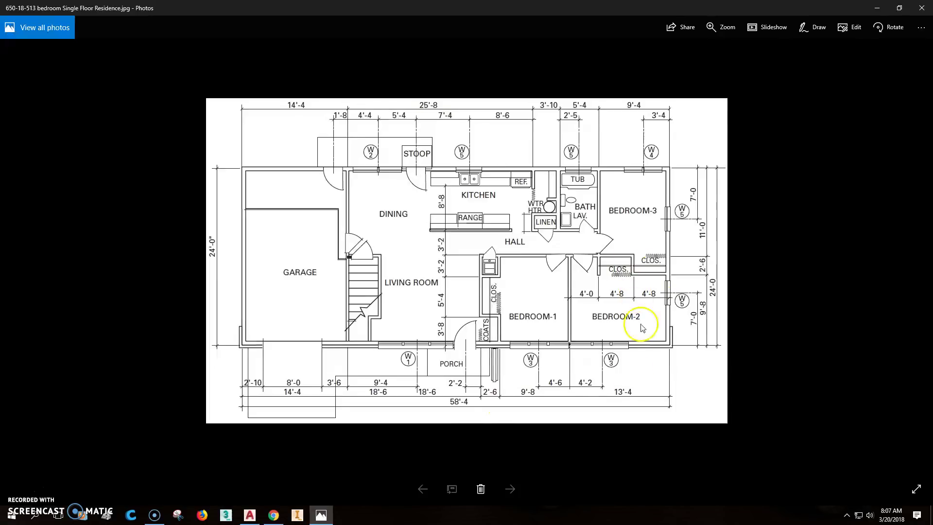
left_click(258, 518)
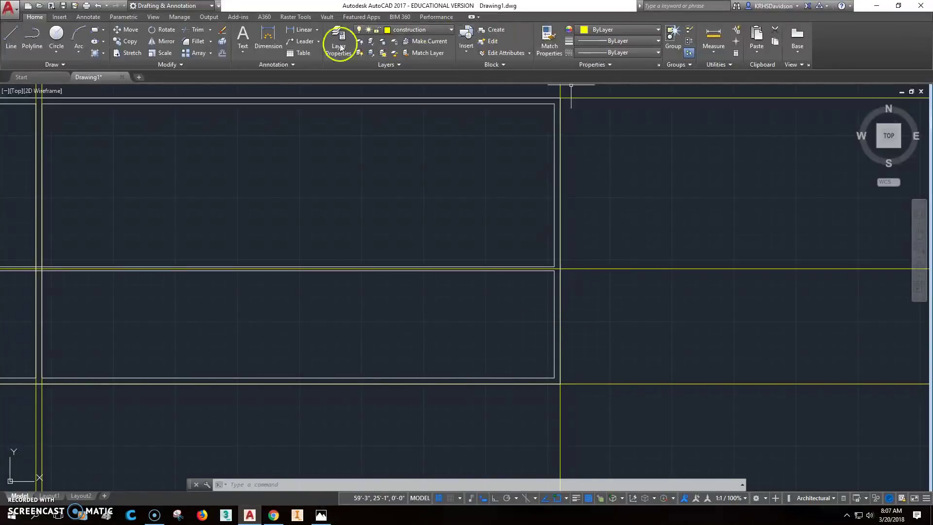
- Offset the vertical construction line 4'8" to the left
left_click(222, 41)
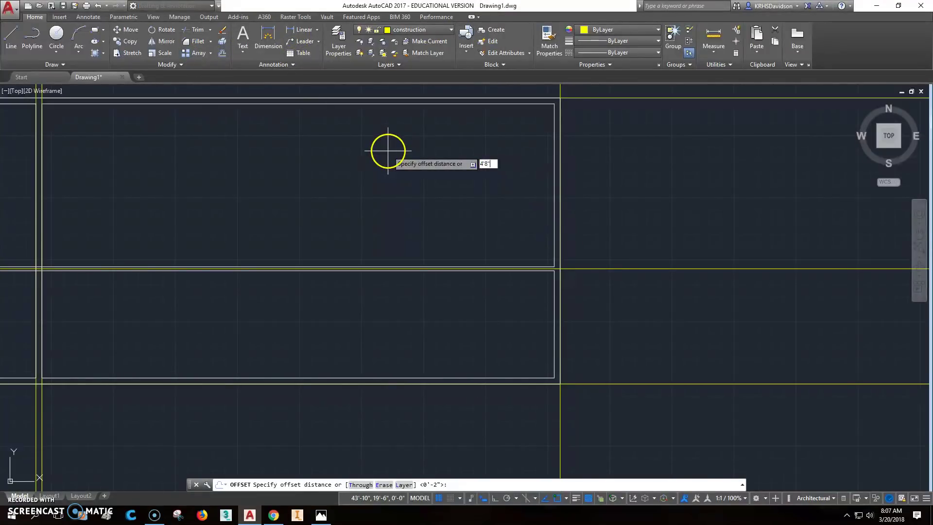
type("4'8\"")
key("Return")
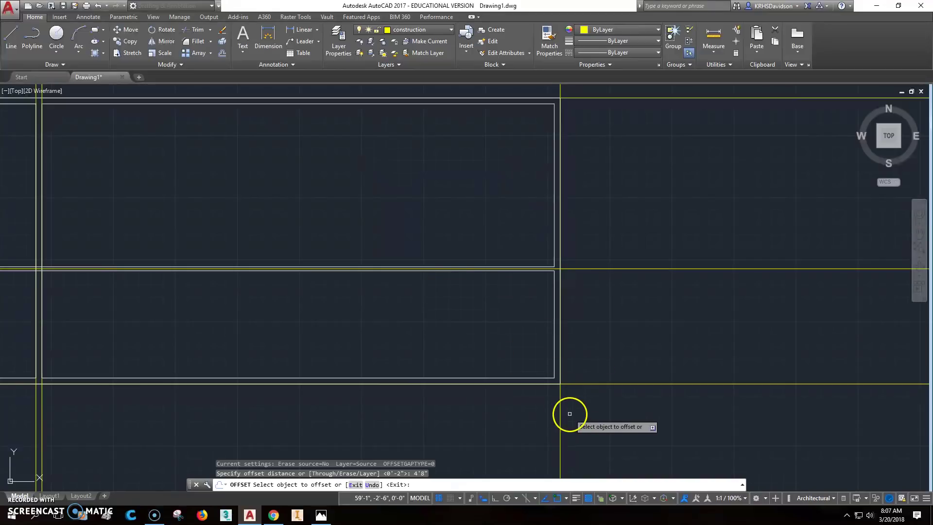
left_click(559, 413)
left_click(515, 412)
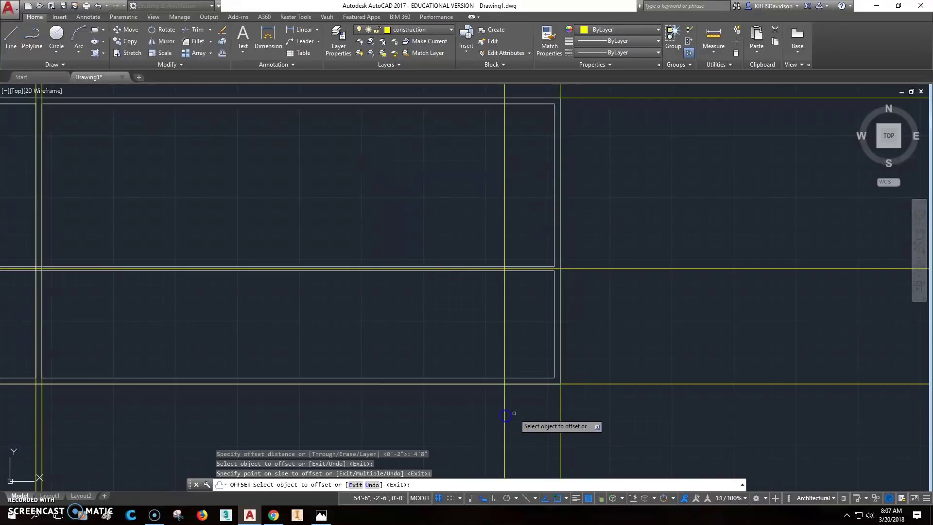
key("Escape")
key("Escape")
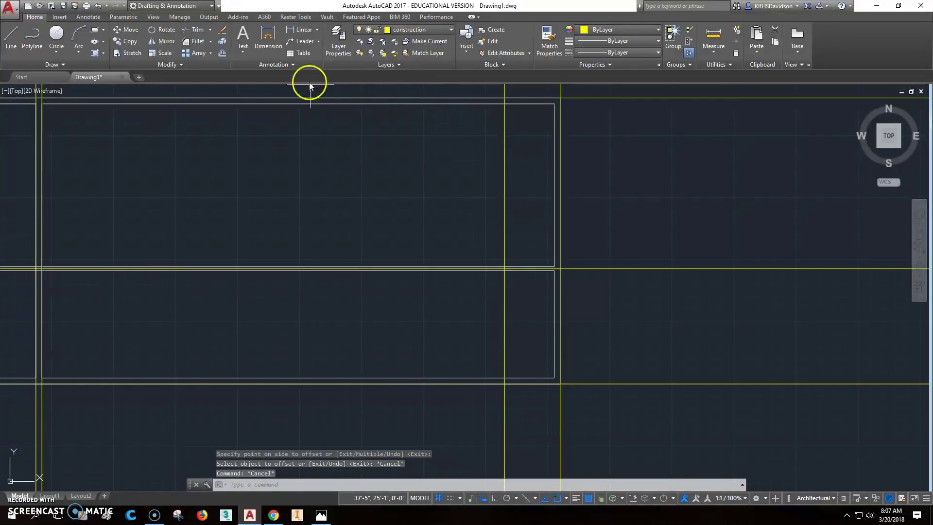
- Offset the new construction line 2" to each side to create the wall lines
left_click(222, 54)
type("2\"")
key("Return")
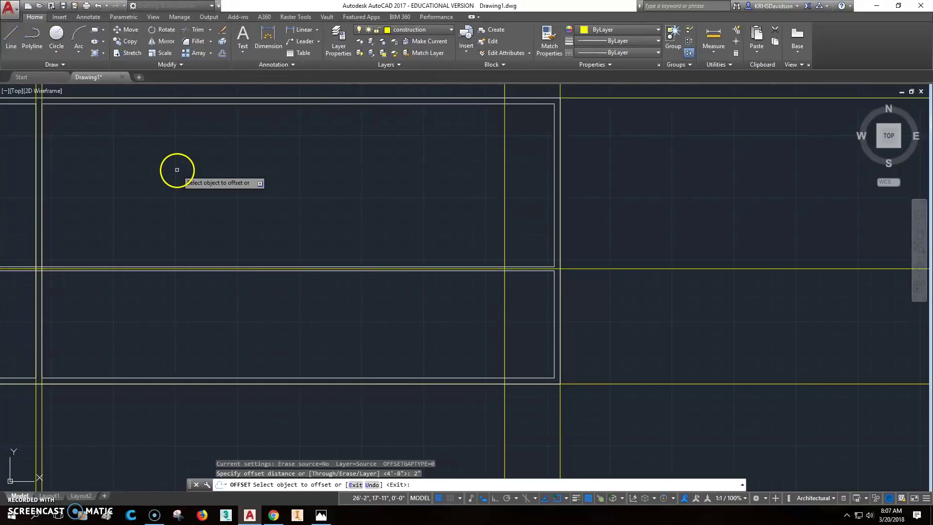
left_click(503, 303)
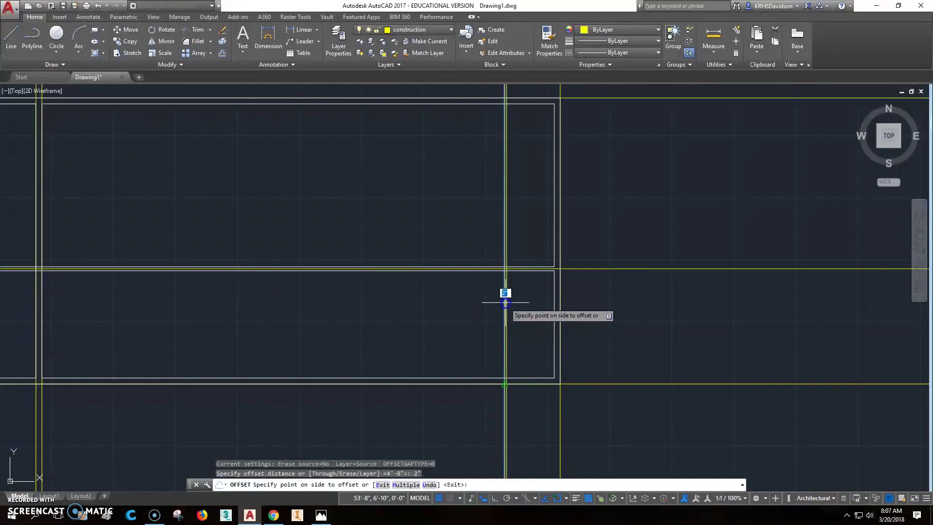
left_click(501, 302)
scroll(501, 302, "up", 2)
left_click(503, 304)
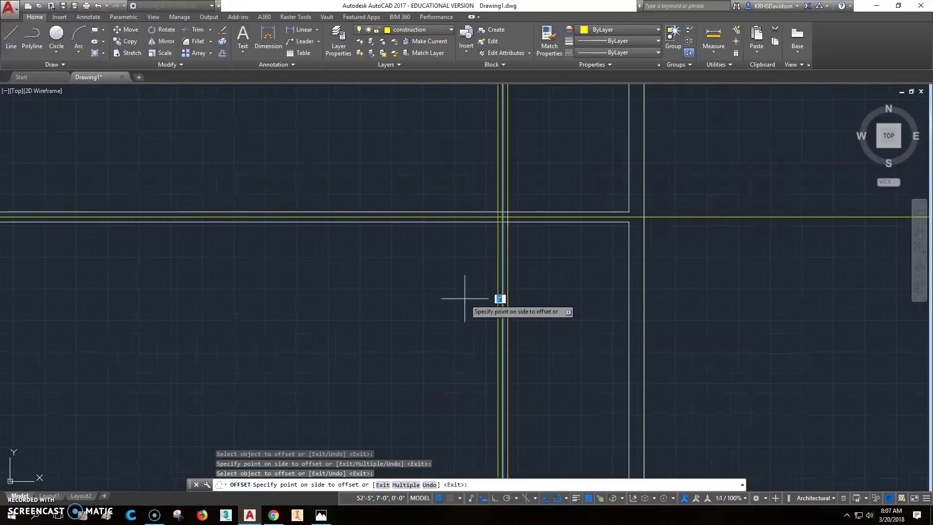
left_click(471, 304)
key("Escape")
key("Escape")
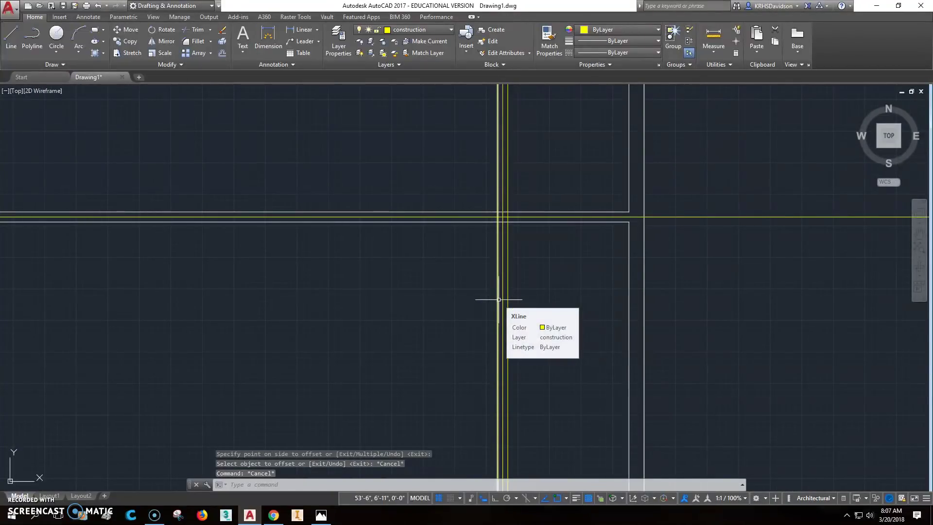
middle_click_drag(534, 219, 511, 286)
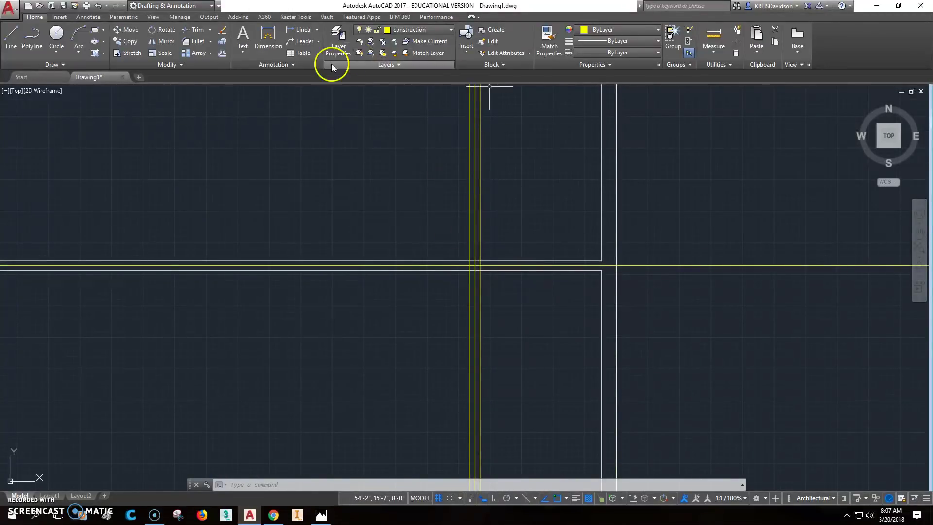
- Put the two new vertical wall lines on layer 0
left_click(200, 31)
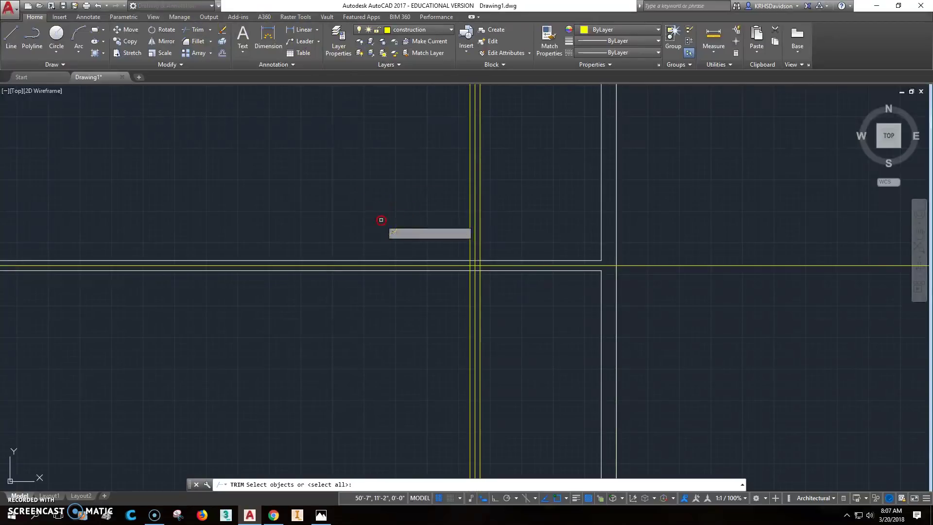
key("Return")
scroll(475, 271, "down", 2)
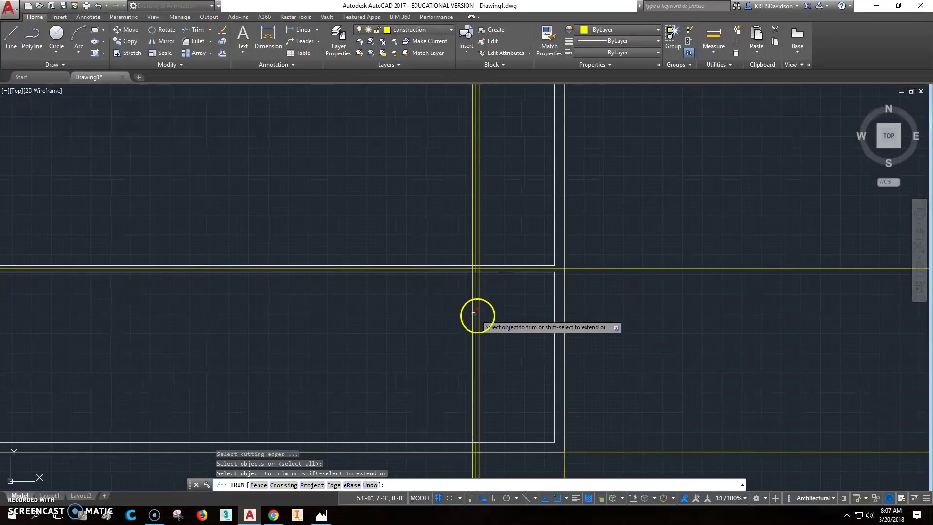
scroll(481, 268, "up", 6)
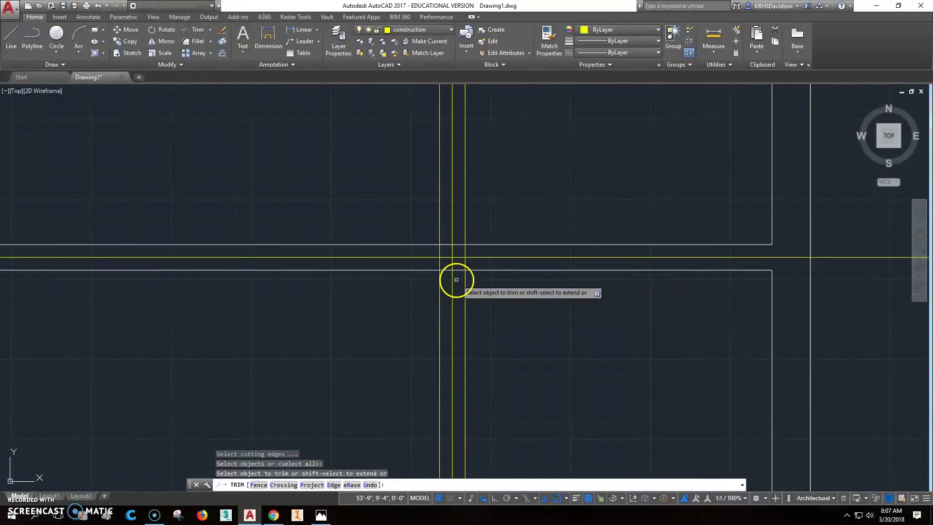
key("Escape")
key("Escape")
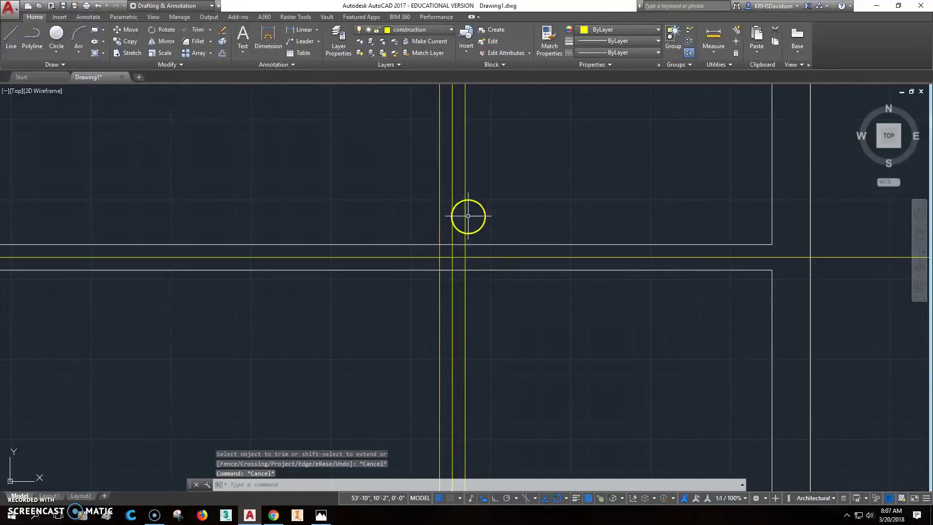
left_click(466, 218)
left_click(437, 212)
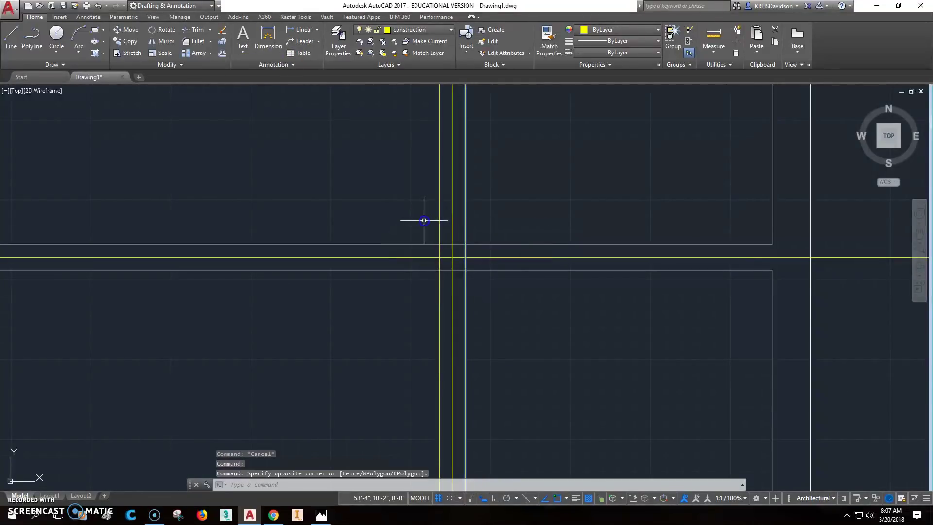
left_click(439, 209)
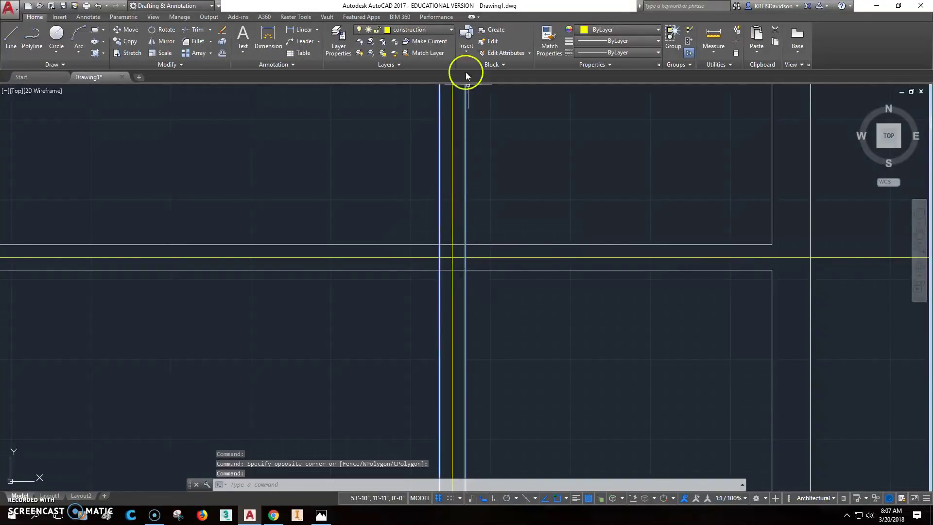
left_click(449, 30)
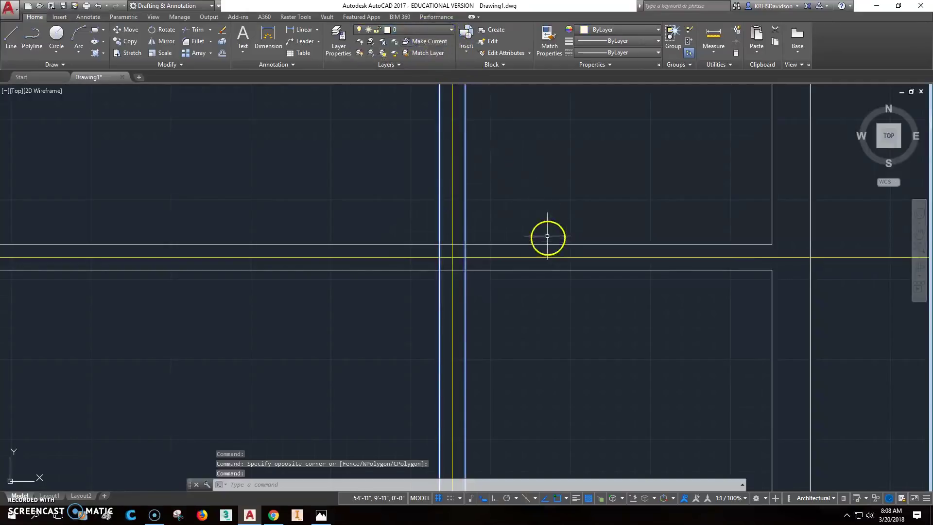
key("Escape")
key("Escape")
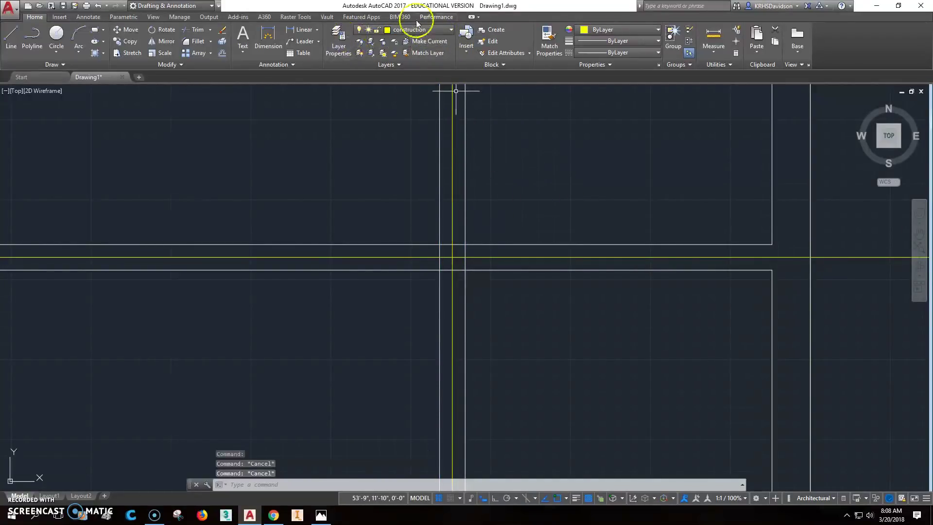
- Trim the horizontal wall segment lying between the two new vertical walls
left_click(197, 30)
key("Return")
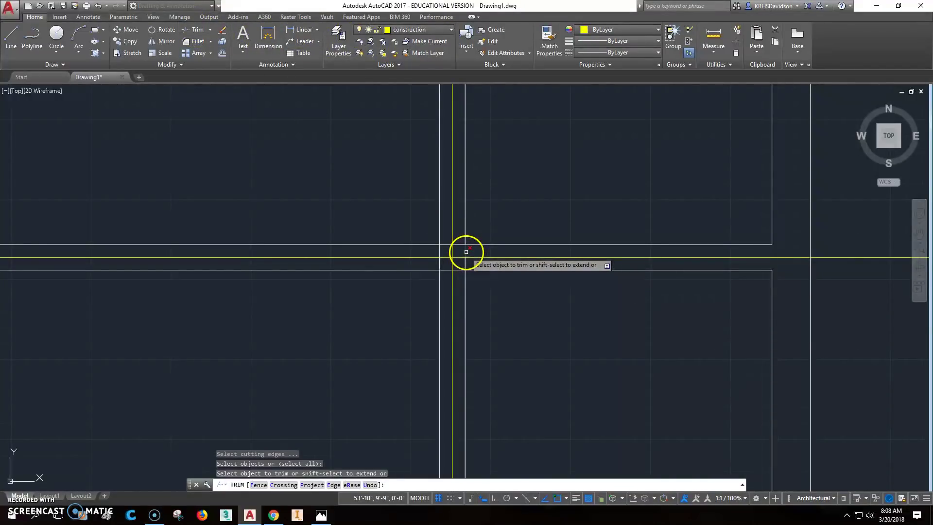
left_click(465, 252)
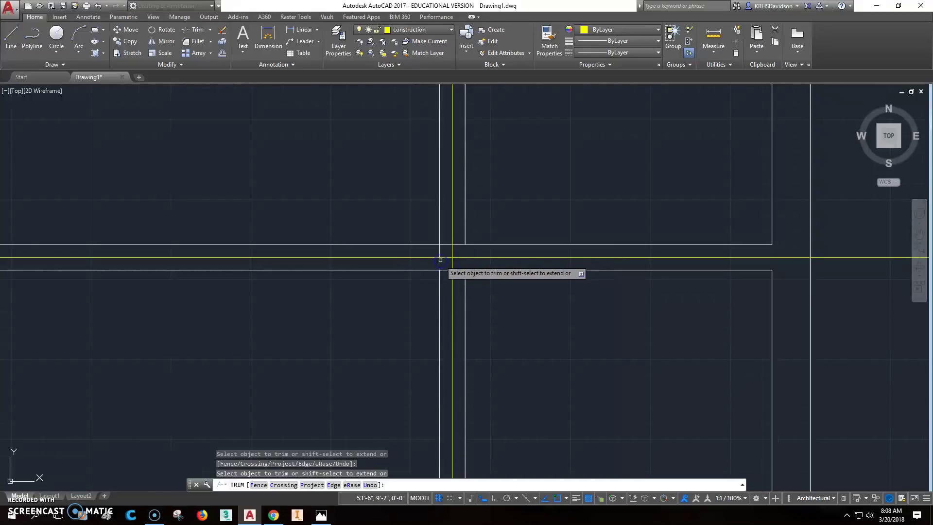
key("Escape")
key("Escape")
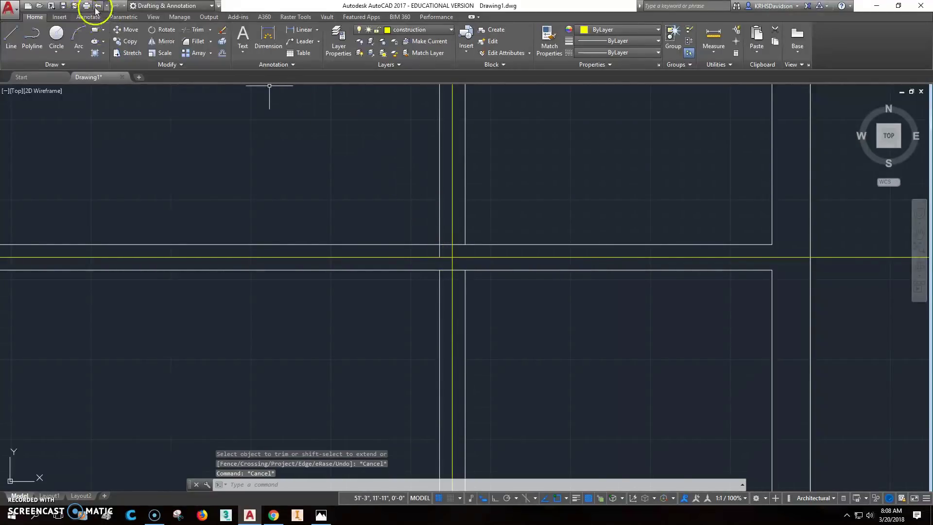
- Undo the earlier trim, then retrim the wall line between the horizontal walls using all lines as edges
left_click(96, 7)
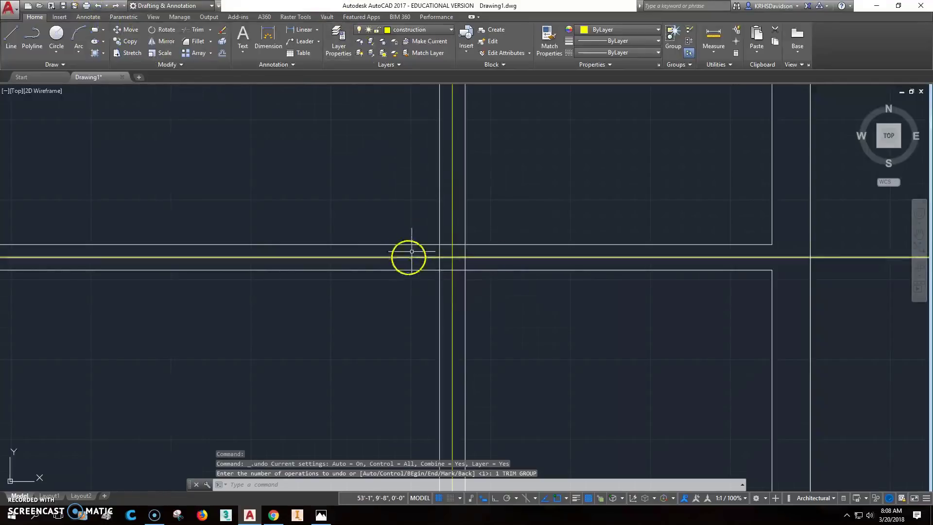
left_click(196, 30)
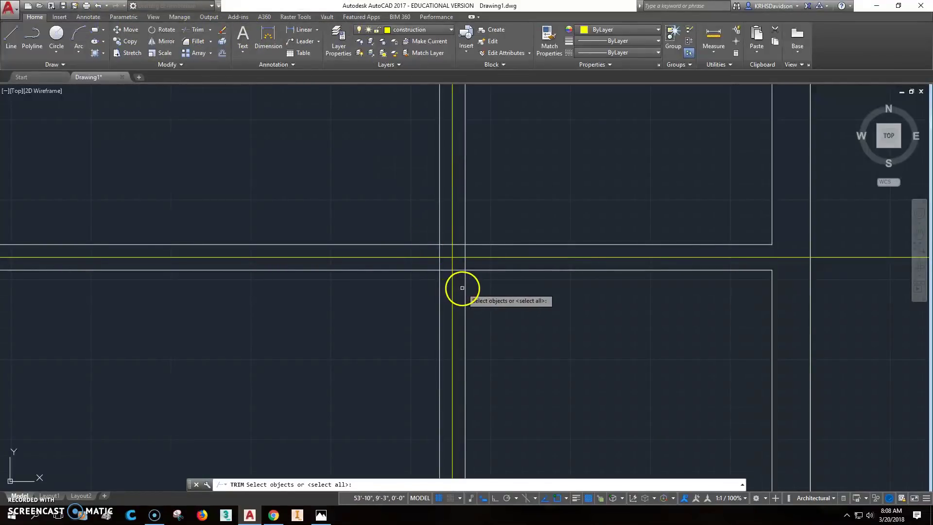
left_click(466, 288)
key("Escape")
key("Escape")
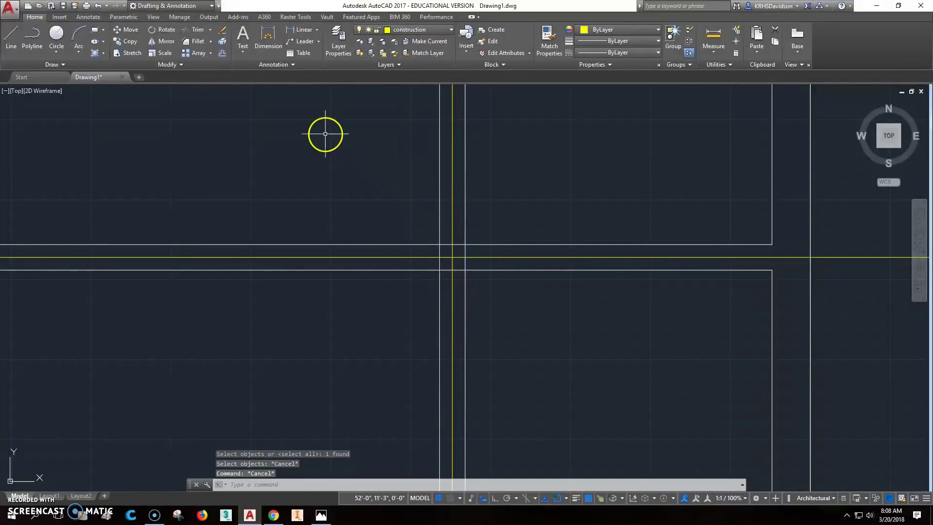
left_click(201, 30)
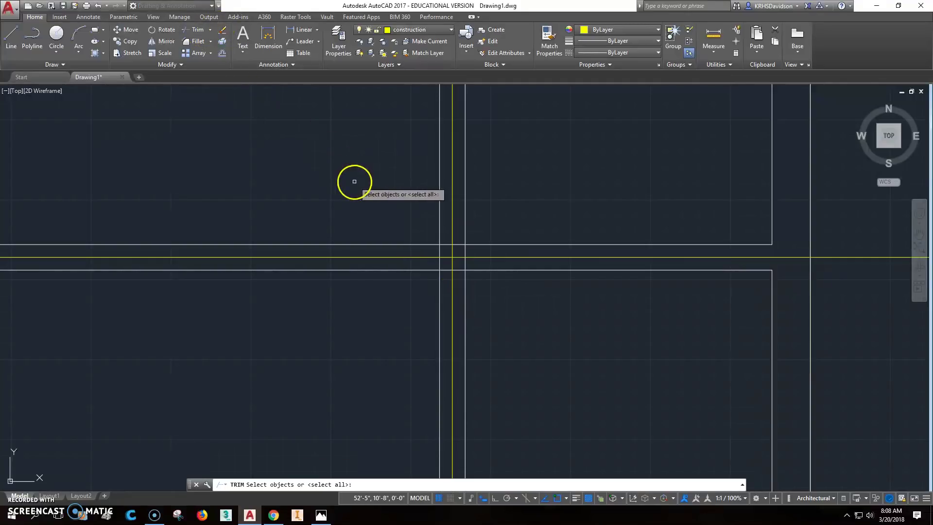
right_click(354, 181)
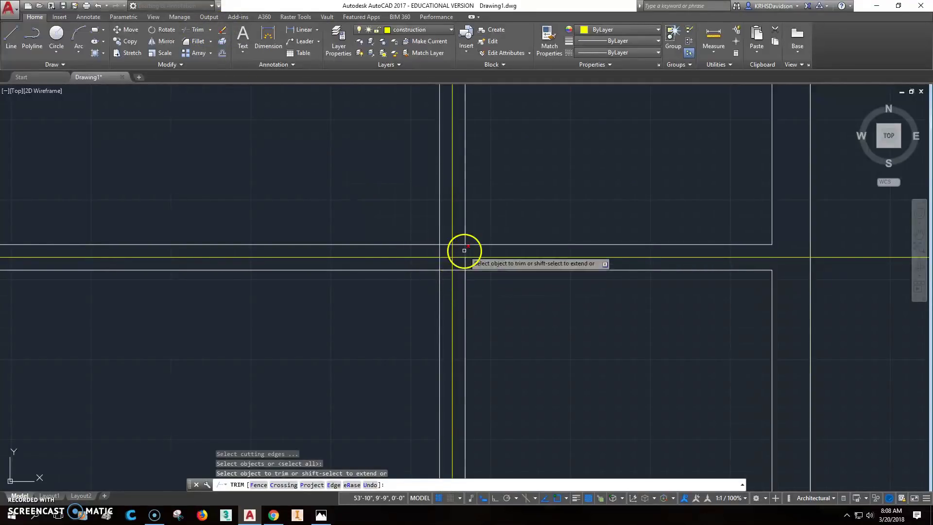
left_click(464, 250)
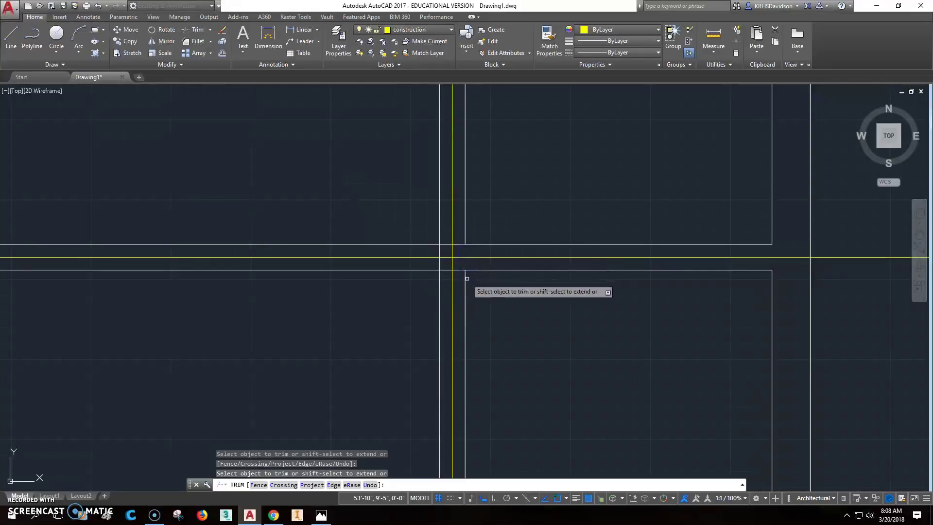
- Try trimming lines at the junction, then undo those trims to restore the lines
left_click(467, 278)
left_click(463, 287)
left_click(464, 292)
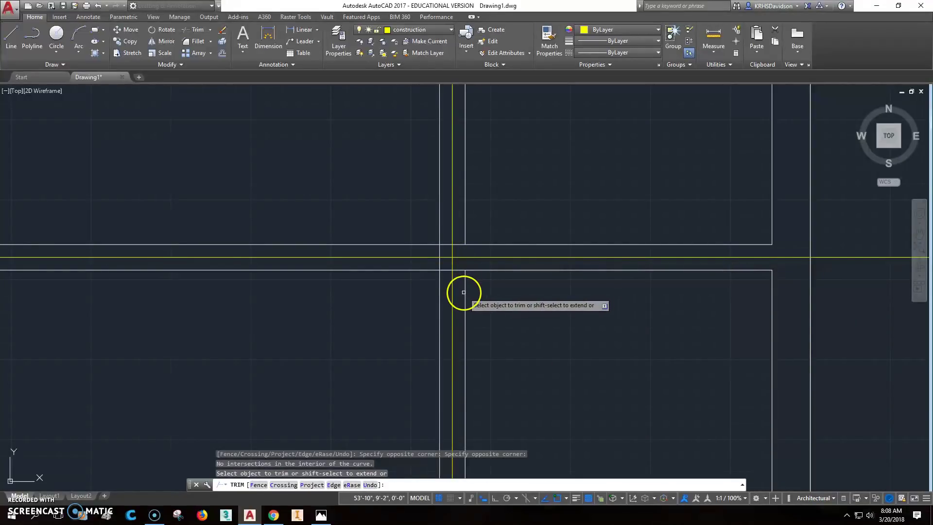
left_click(466, 294)
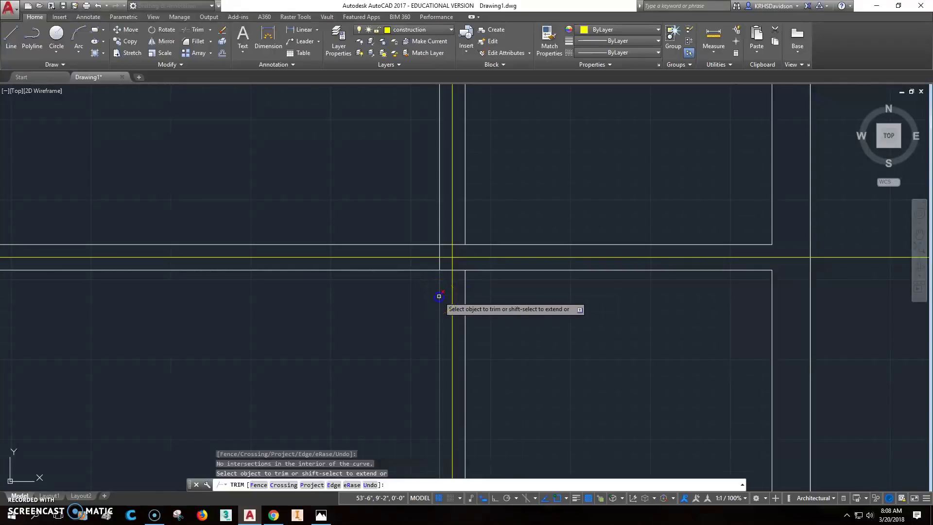
left_click(435, 262)
left_click(356, 206)
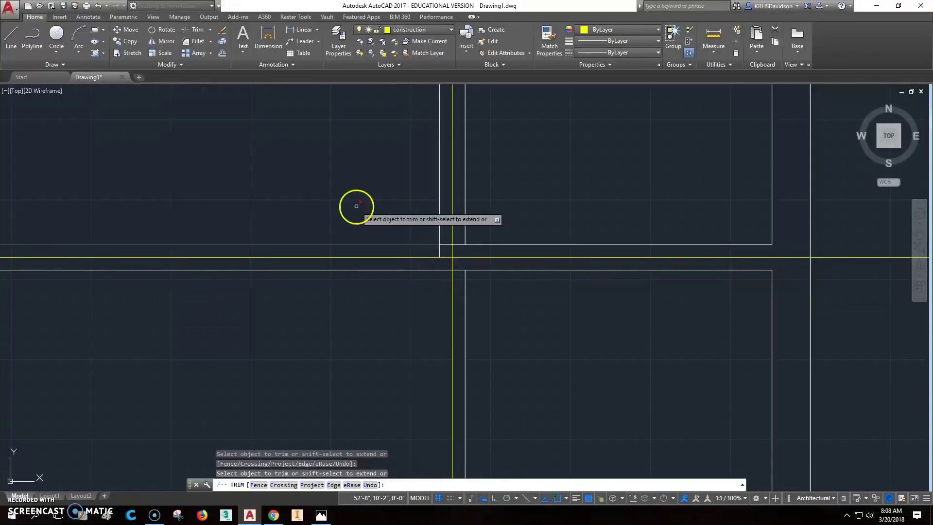
left_click(95, 6)
left_click(100, 6)
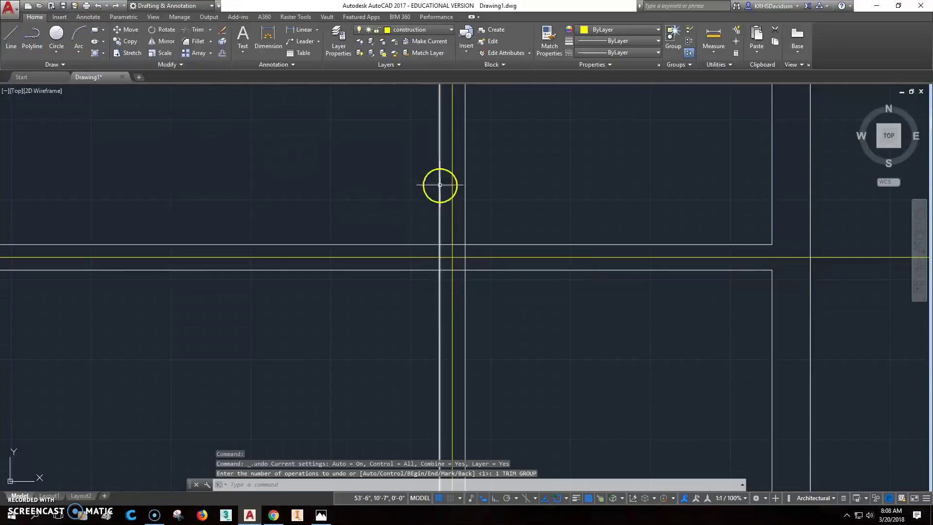
- Start a trim with the vertical and both horizontal wall lines as cutting edges
left_click(195, 29)
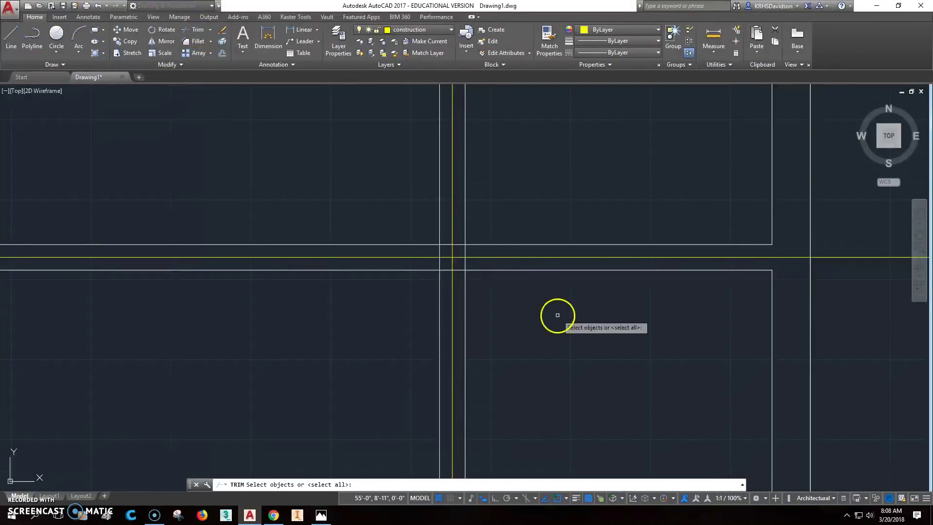
left_click(210, 47)
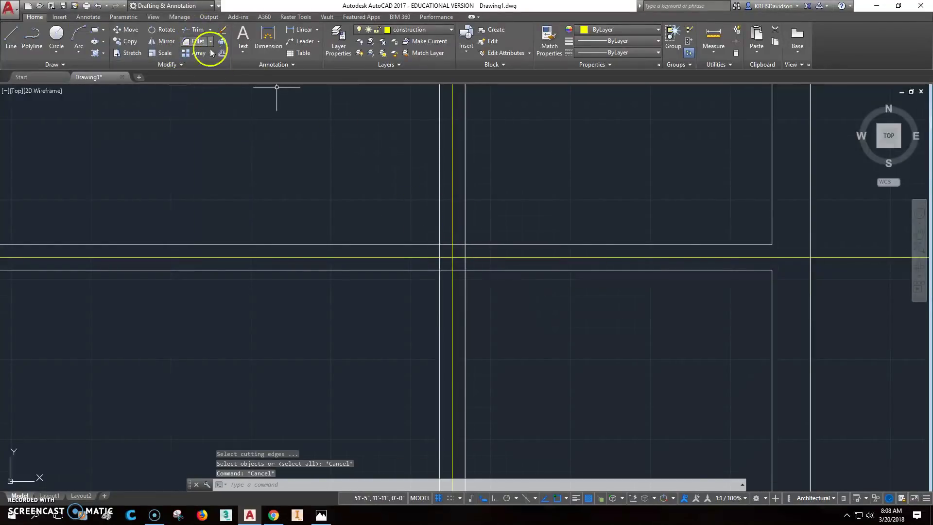
left_click(196, 30)
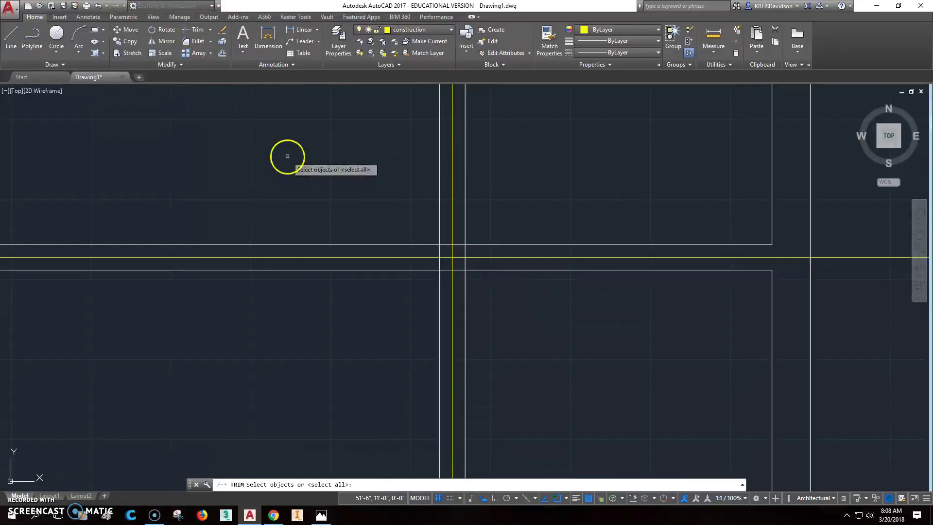
left_click(466, 232)
left_click(473, 244)
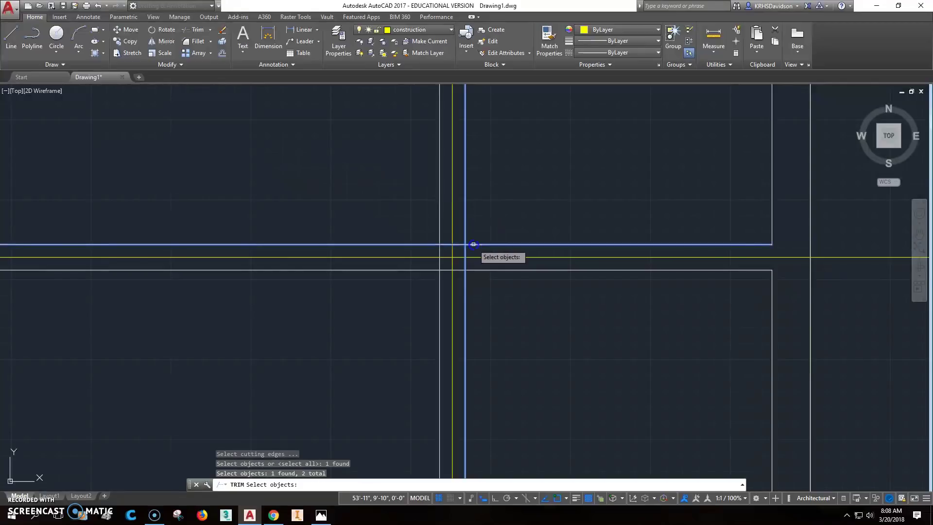
left_click(442, 269)
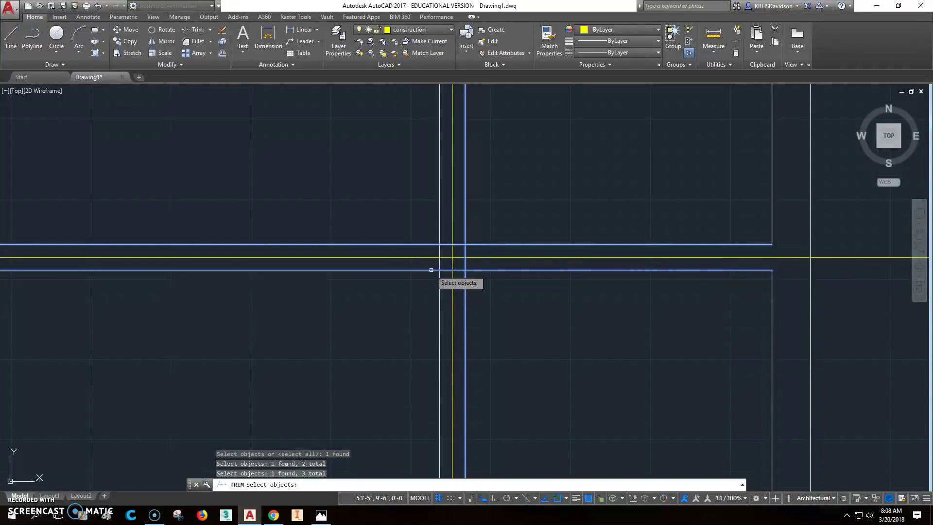
right_click(425, 289)
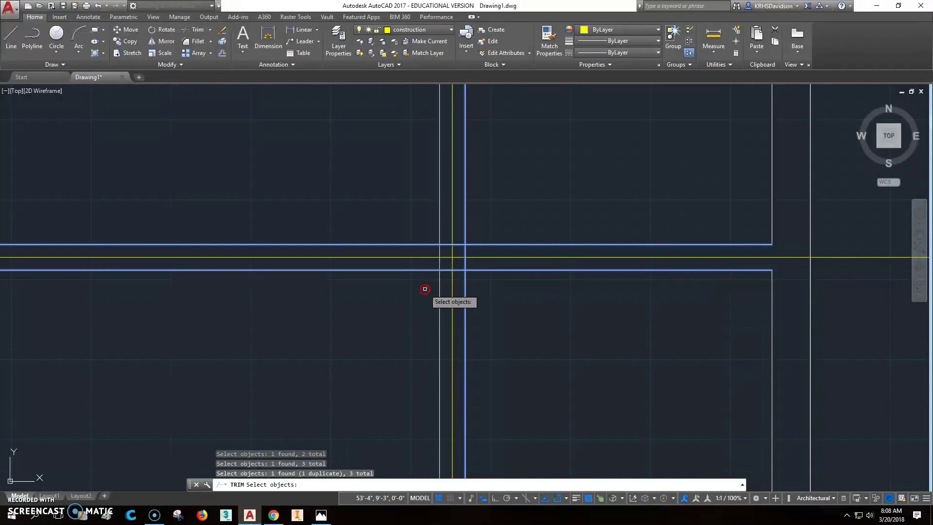
- Trim the overhanging wall lines and yellow construction line ends into a clean T-junction
left_click(440, 287)
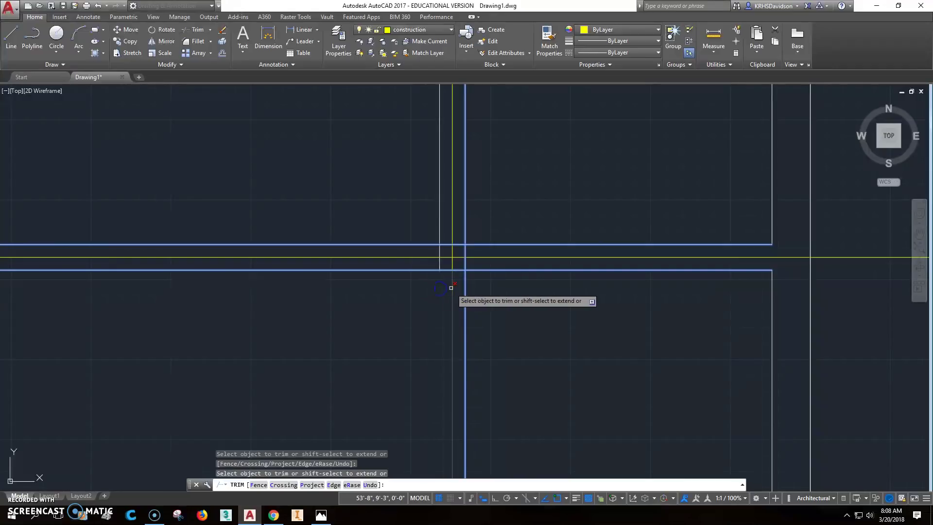
left_click(451, 288)
left_click(463, 289)
left_click(429, 245)
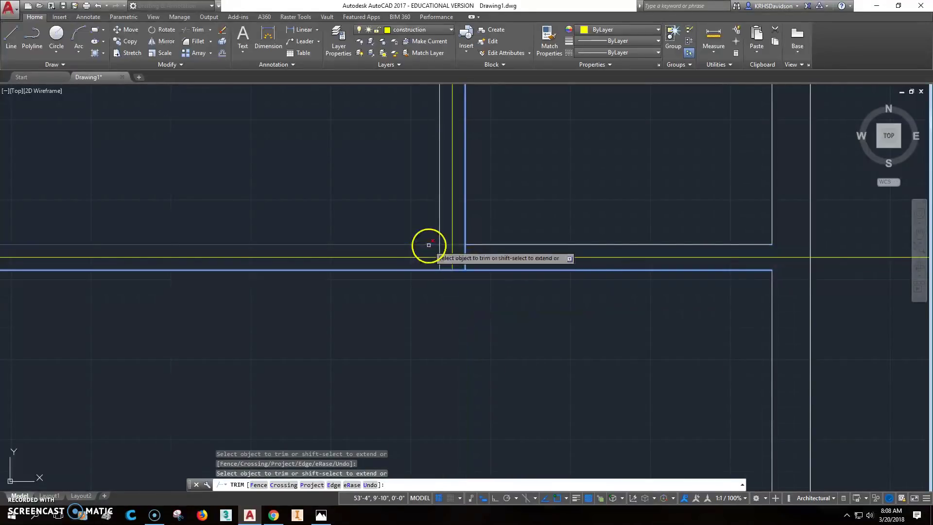
left_click(428, 251)
left_click(427, 266)
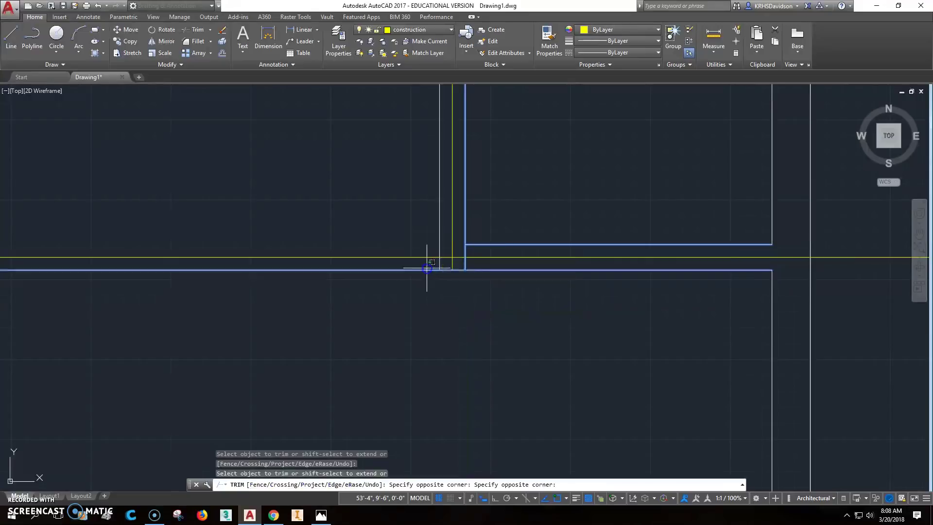
left_click(425, 273)
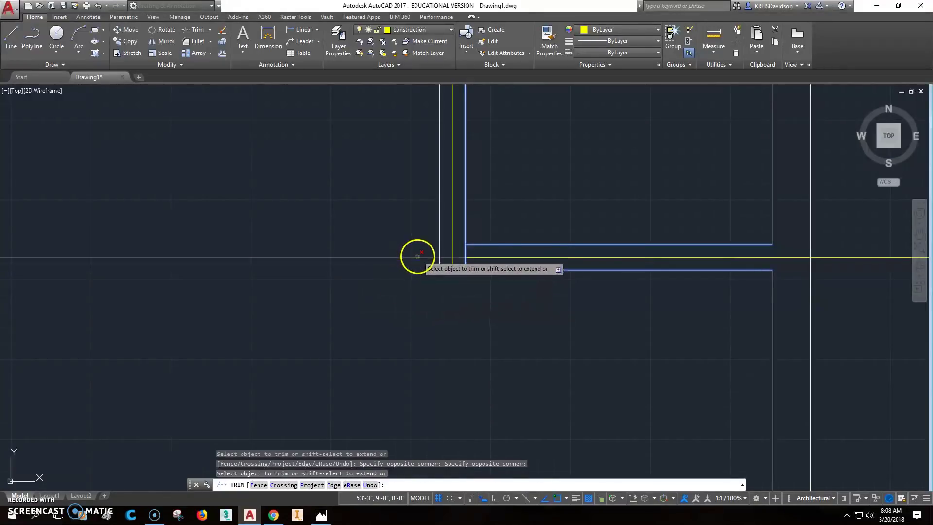
left_click(417, 256)
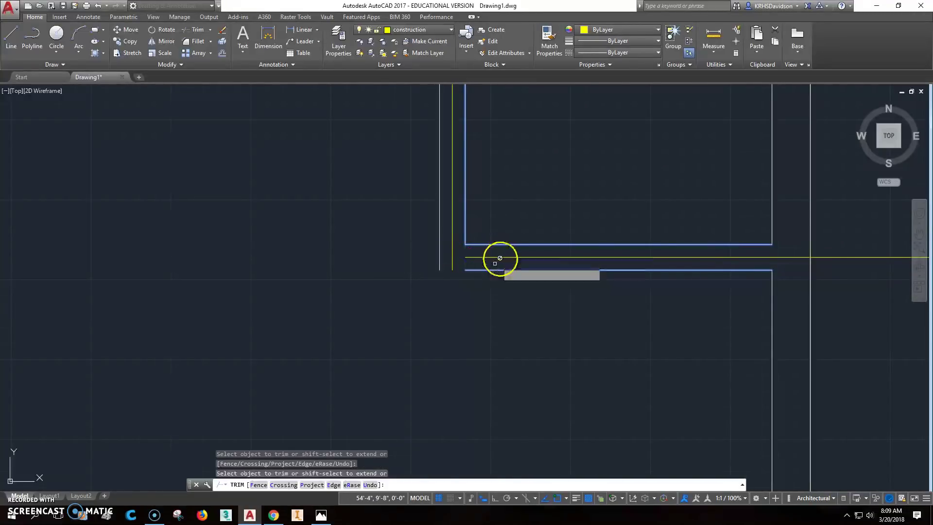
left_click(467, 272)
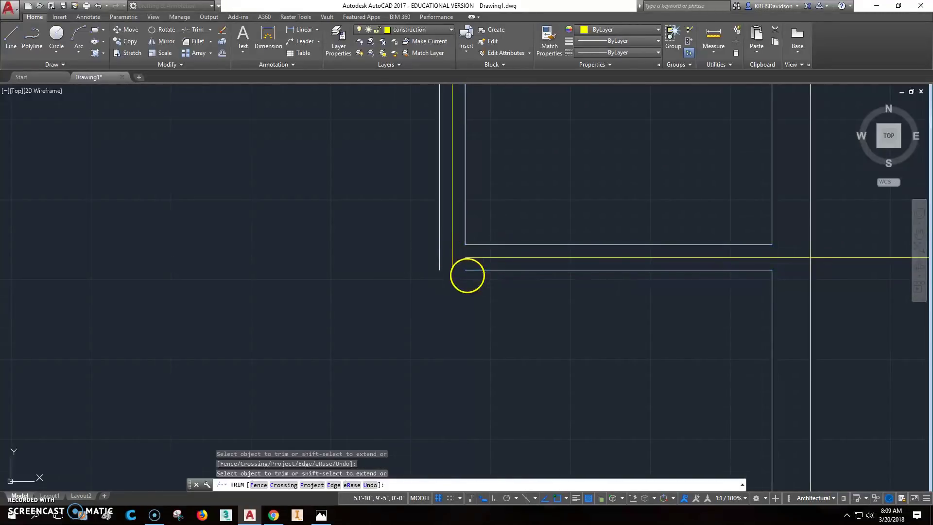
key("Escape")
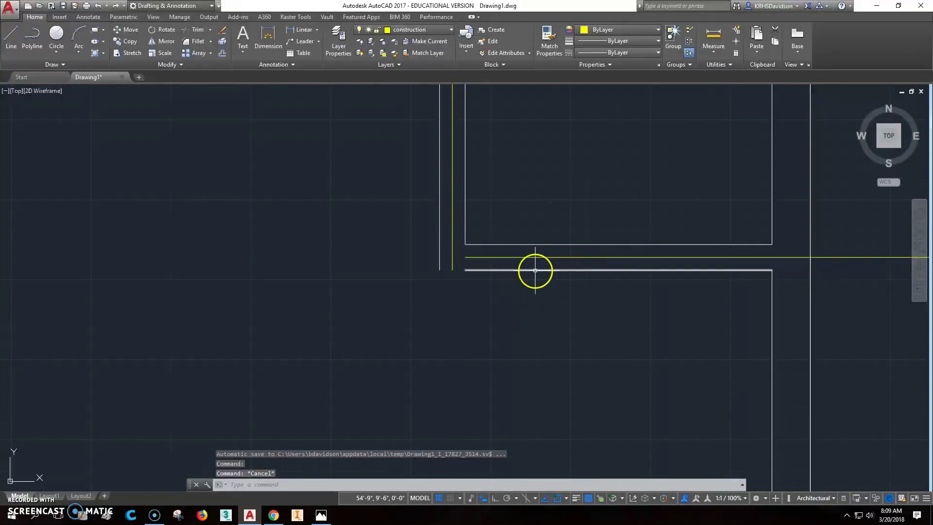
- Stretch the lower horizontal wall line's left end to the outer wall
left_click(533, 269)
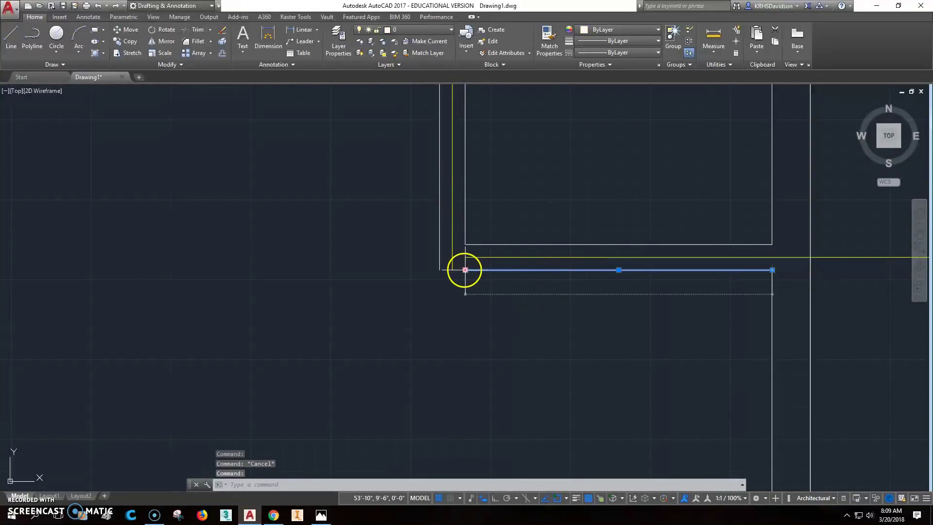
left_click(465, 269)
key("Escape")
key("Escape")
scroll(515, 290, "up", 2)
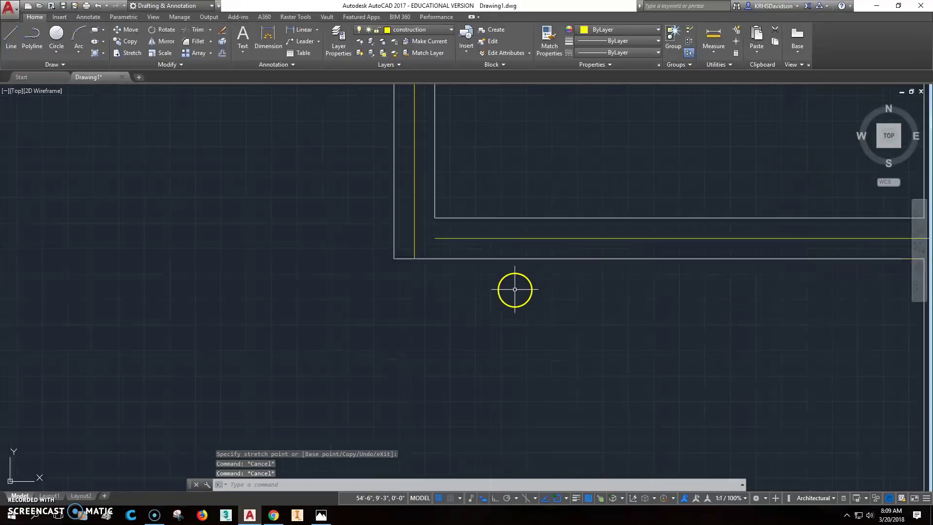
middle_click_drag(512, 283, 499, 311)
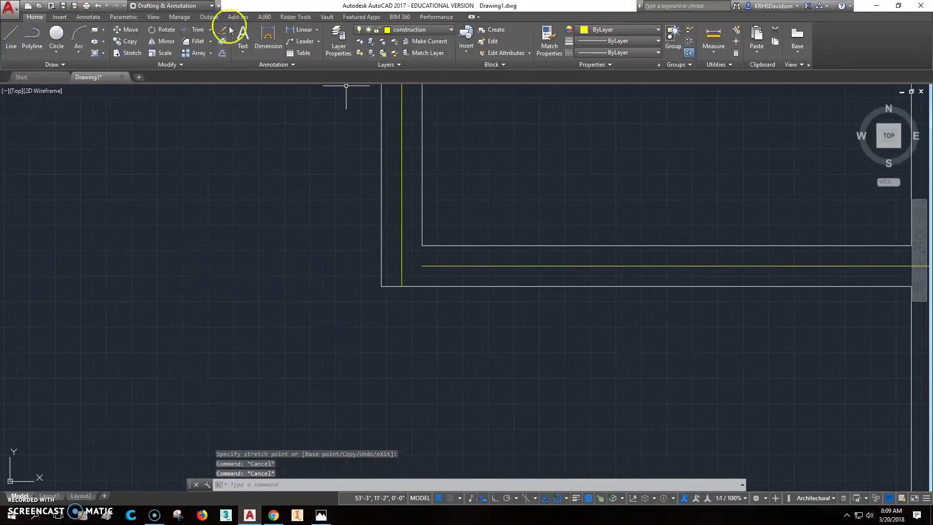
- Extend the yellow horizontal construction line left to the vertical construction line
left_click(211, 31)
left_click(199, 69)
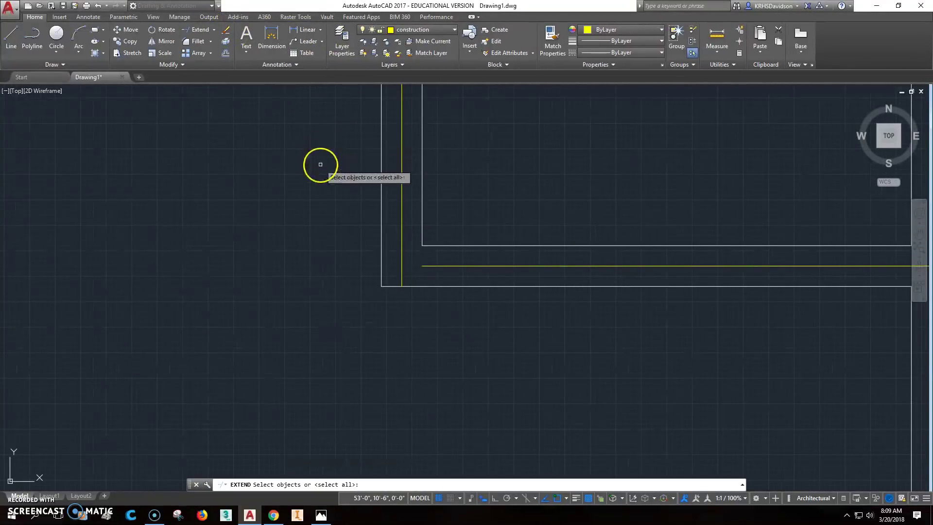
key("Return")
left_click(440, 266)
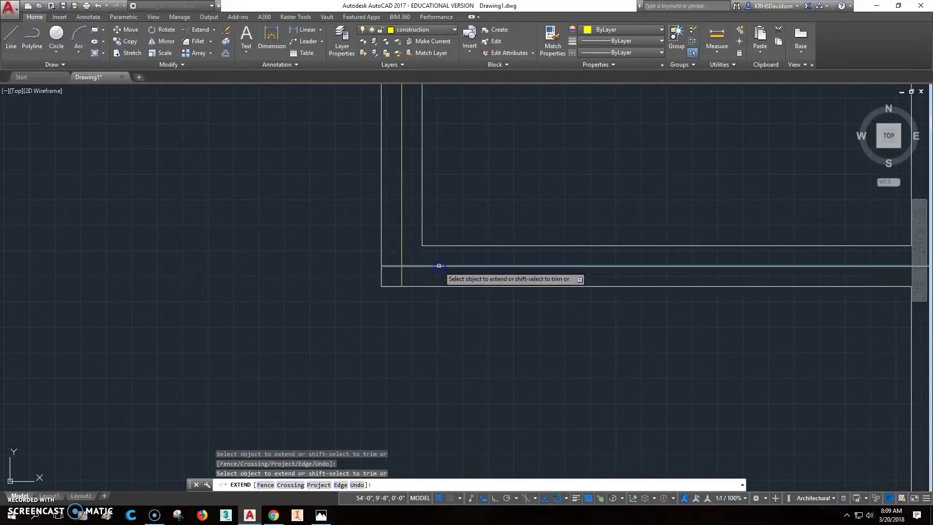
key("Escape")
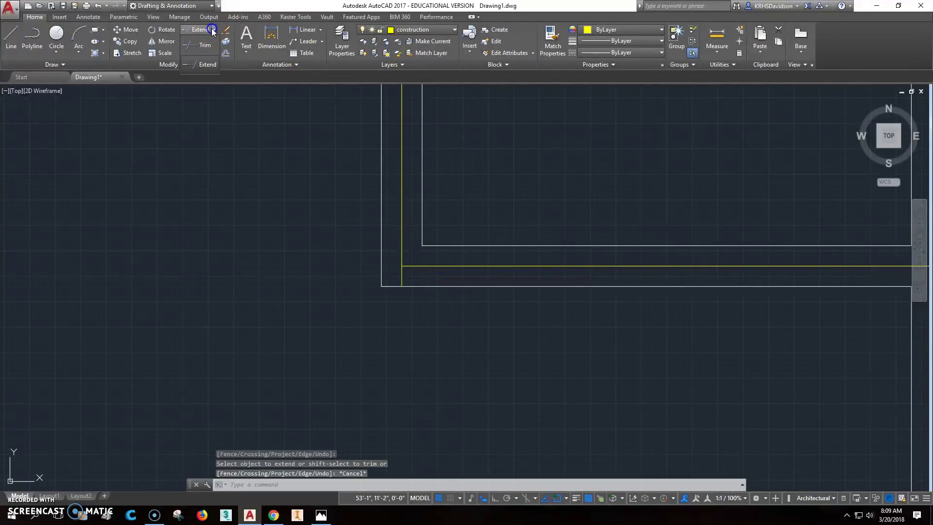
- Trim the yellow vertical stub below the corner, then check the reference floor plan
left_click(212, 48)
right_click(346, 212)
left_click(402, 274)
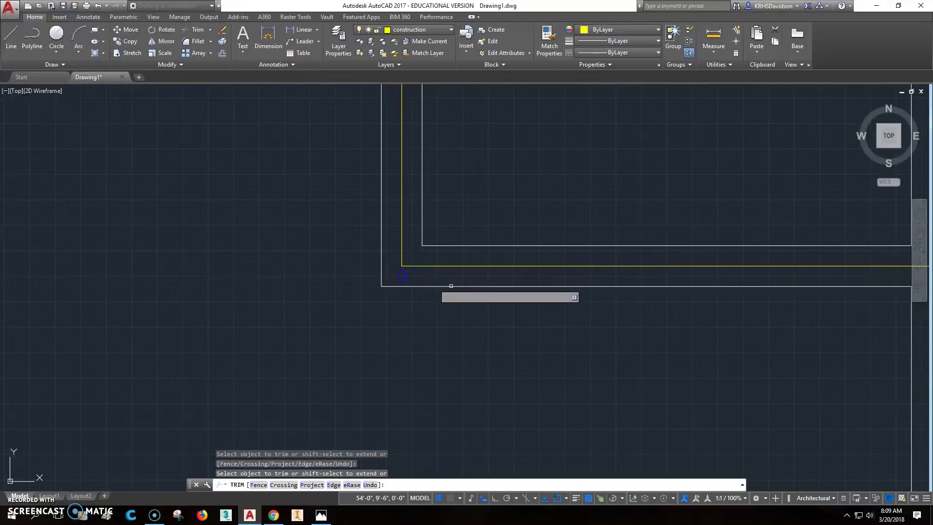
key("Escape")
scroll(554, 344, "down", 5)
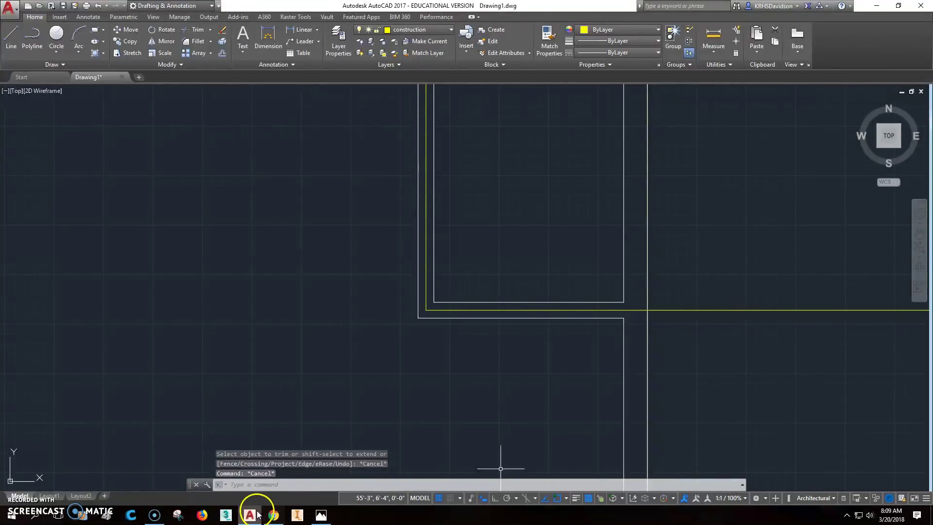
left_click(321, 514)
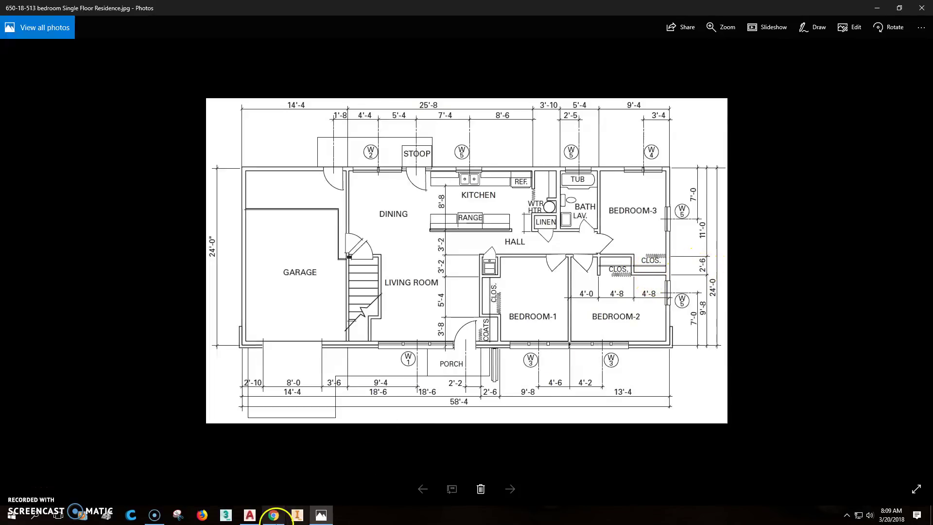
left_click(249, 515)
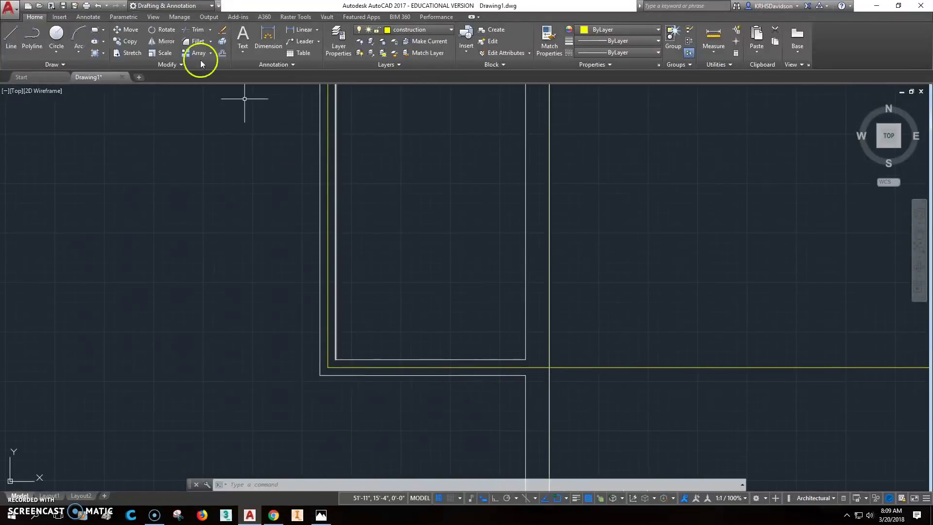
- Offset the horizontal construction line 2'6" upward
left_click(223, 53)
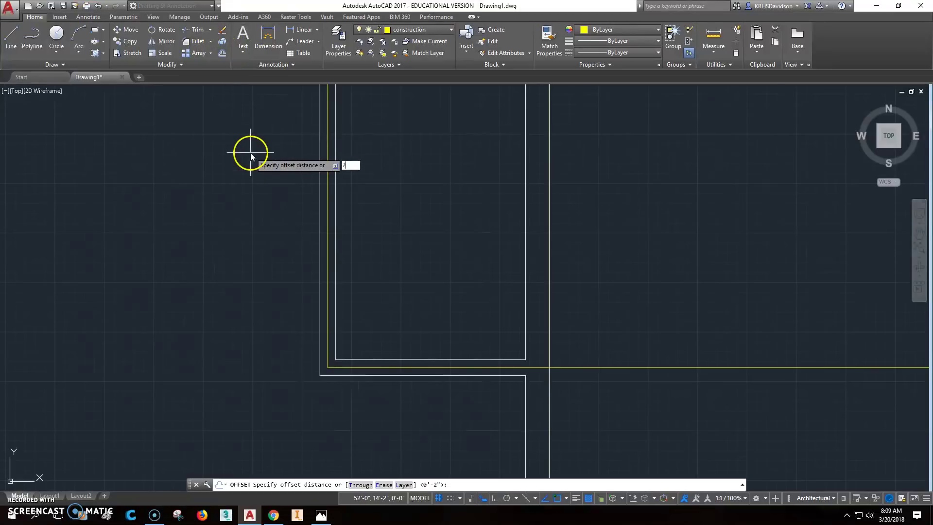
type("2'6")
key("Return")
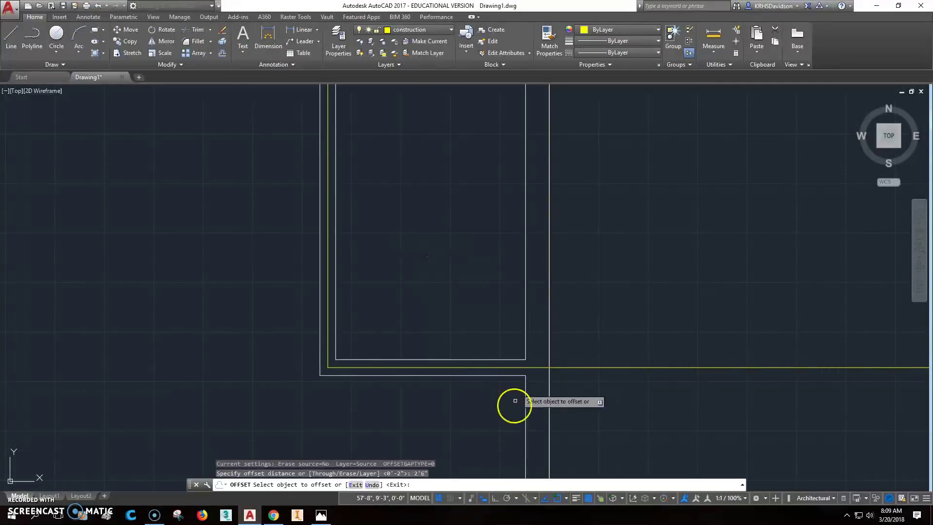
left_click(543, 368)
left_click(471, 304)
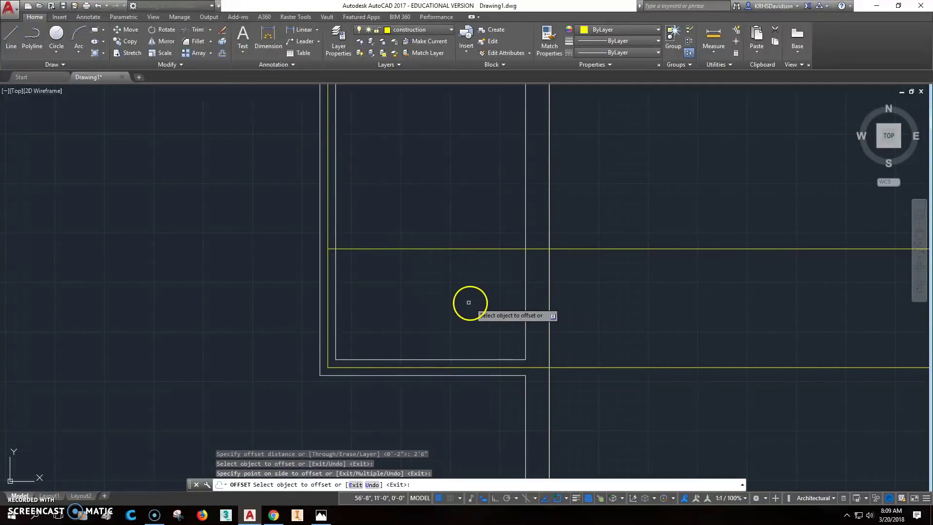
key("Escape")
key("Escape")
- Stretch the new construction line far to the left with Ortho on
middle_click_drag(444, 302, 627, 282)
left_click(559, 229)
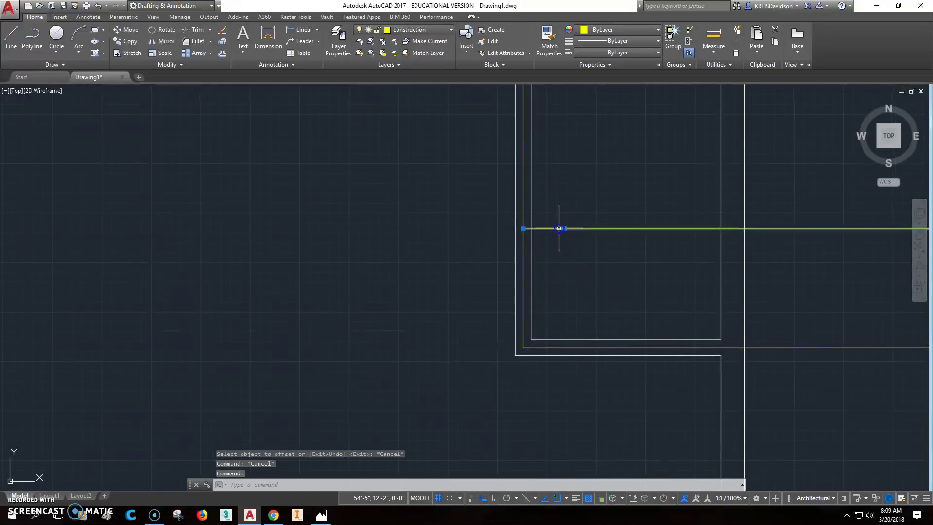
left_click(523, 229)
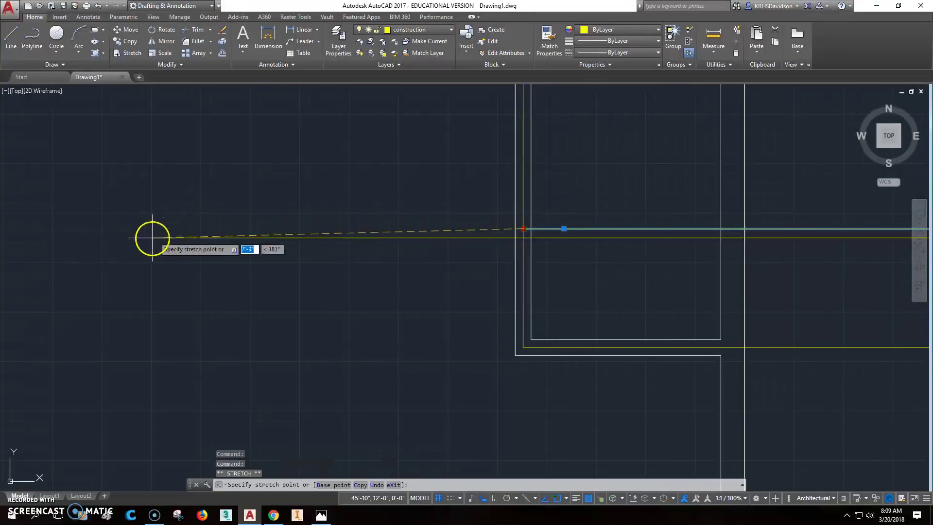
key("F8")
left_click(134, 238)
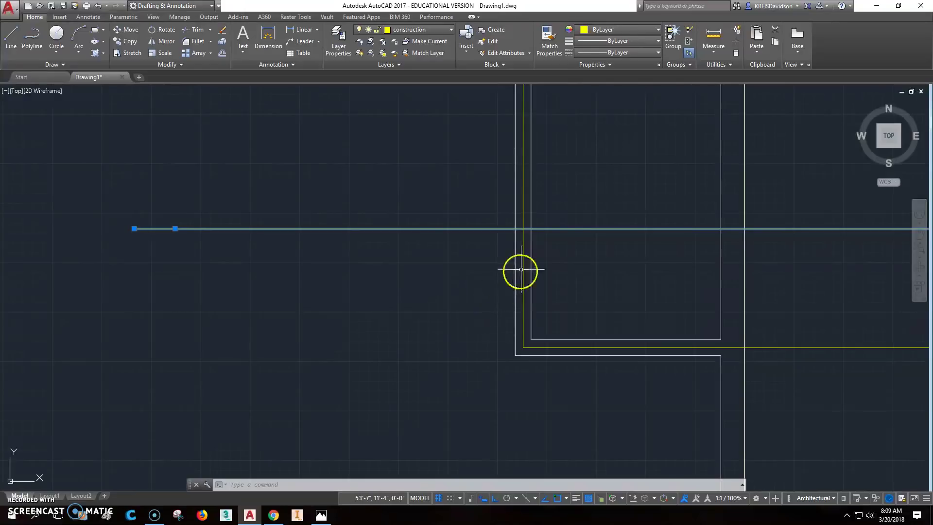
key("Escape")
key("Escape")
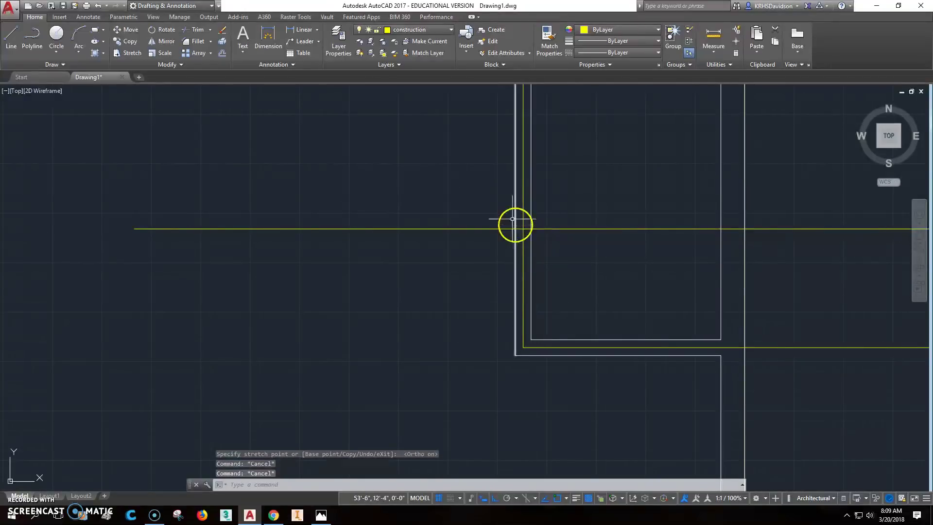
- Offset the construction line 2" above and 2" below to form wall lines
left_click(223, 54)
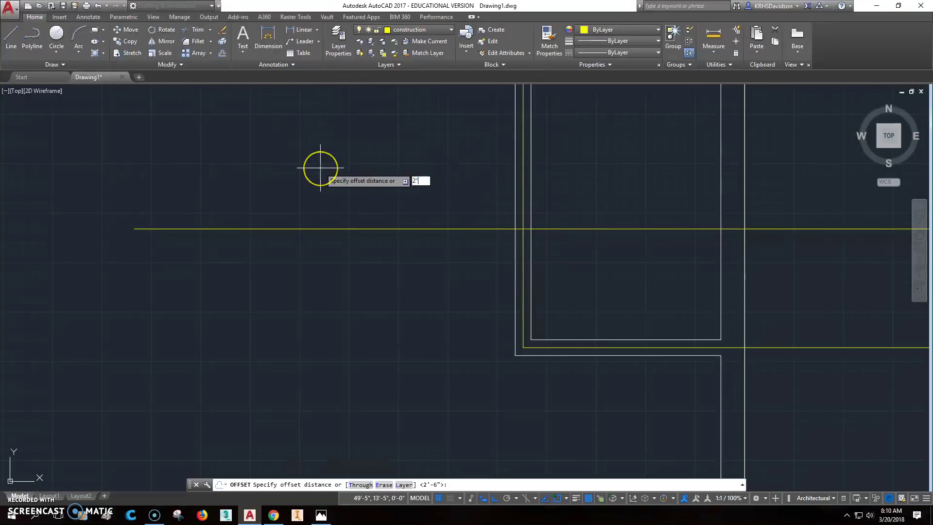
key("Return")
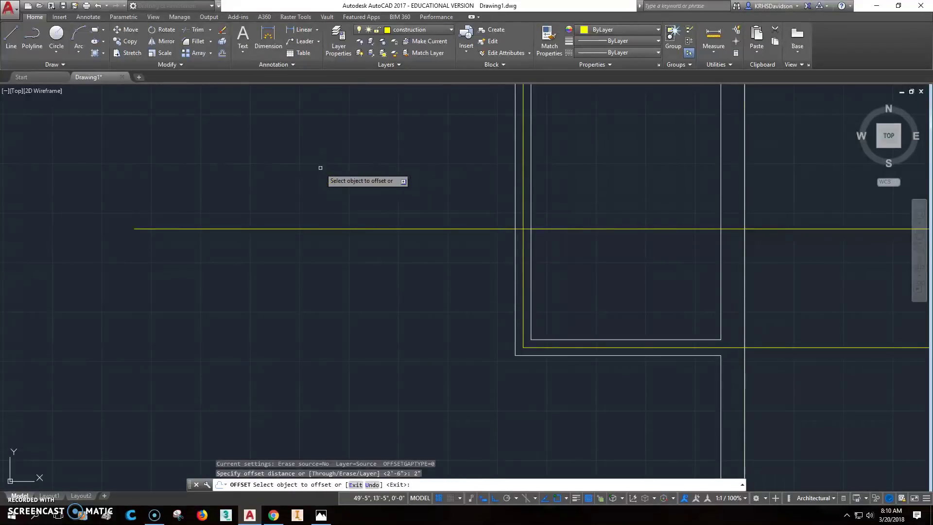
left_click(451, 227)
left_click(462, 199)
left_click(458, 227)
left_click(454, 244)
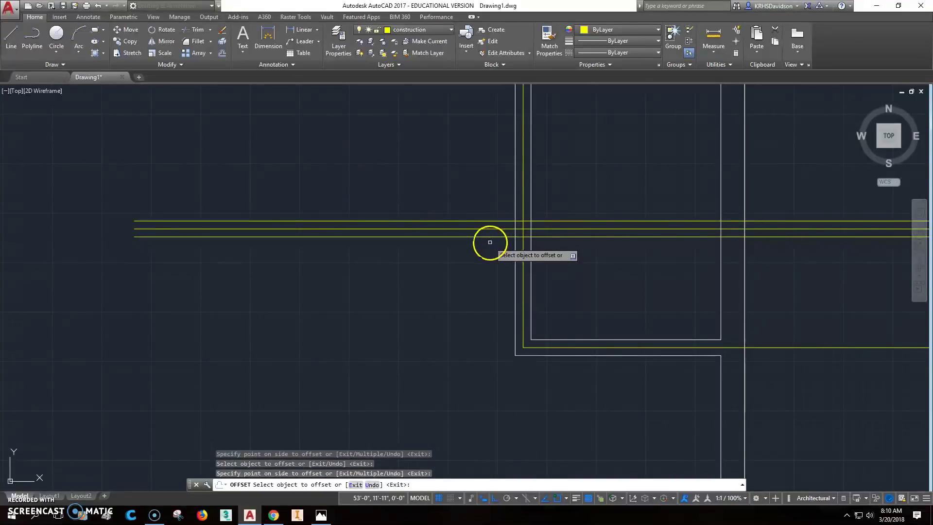
key("Escape")
key("Escape")
- Move both offset wall lines onto layer 0
left_click(505, 237)
left_click(505, 214)
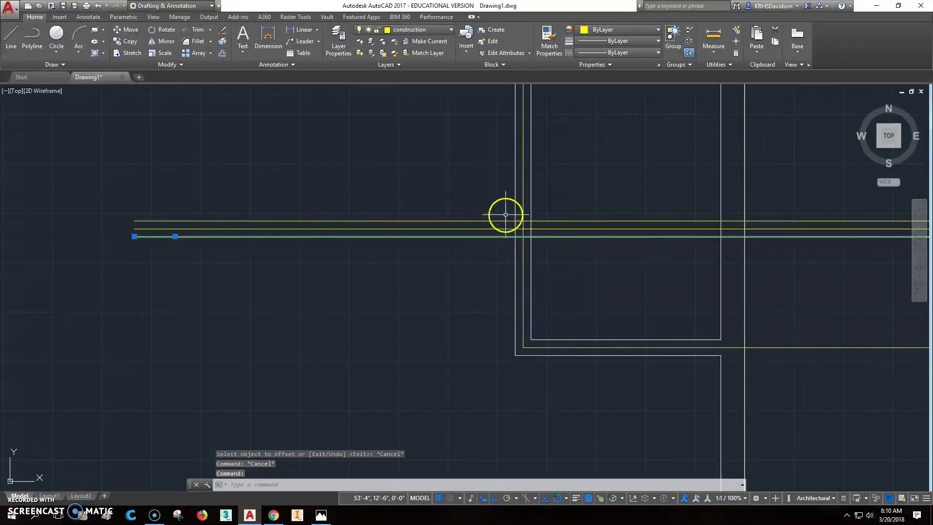
left_click(506, 221)
left_click(451, 30)
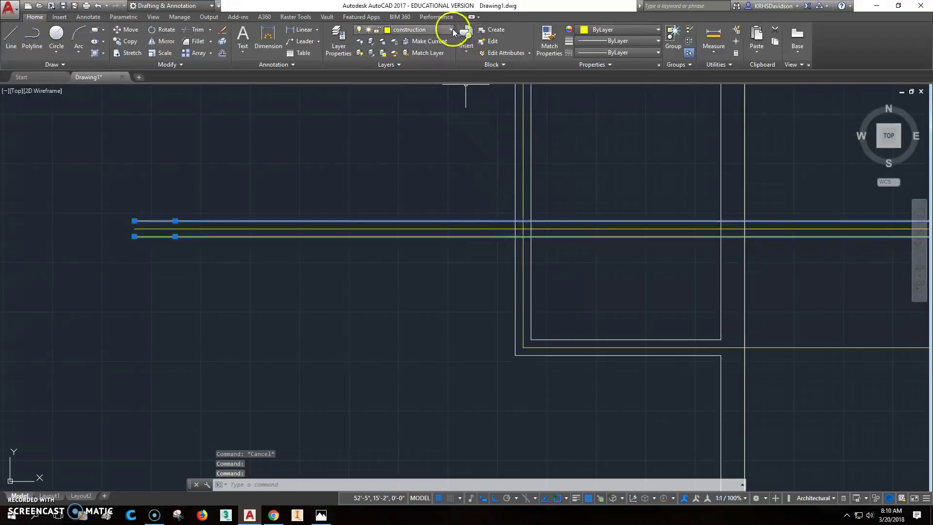
left_click(413, 42)
key("Escape")
key("Escape")
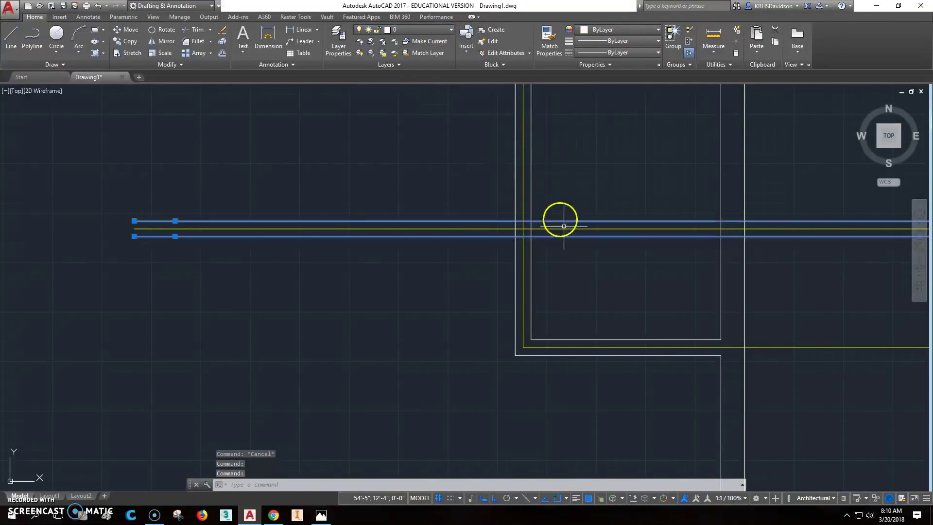
- Trim the three horizontal lines back to the inner vertical wall line
middle_click_drag(563, 254, 442, 263)
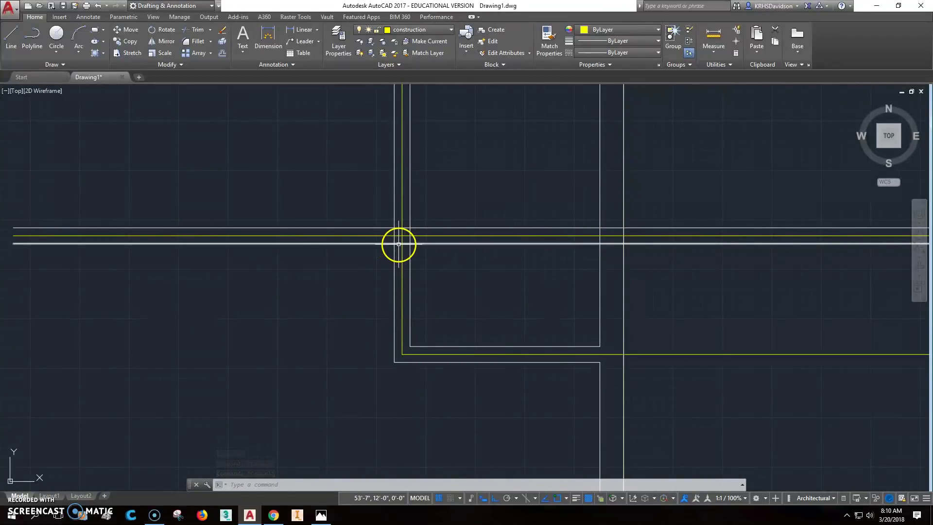
left_click(196, 30)
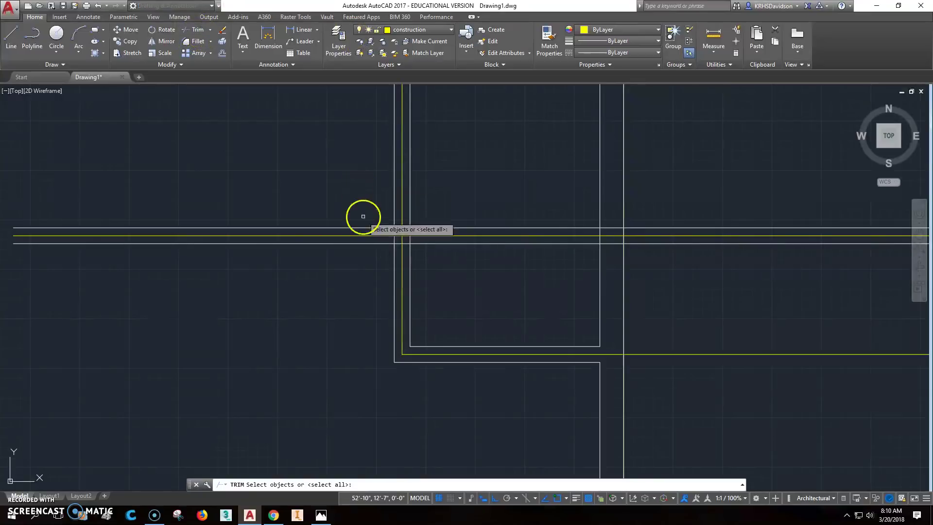
left_click(410, 214)
key("Return")
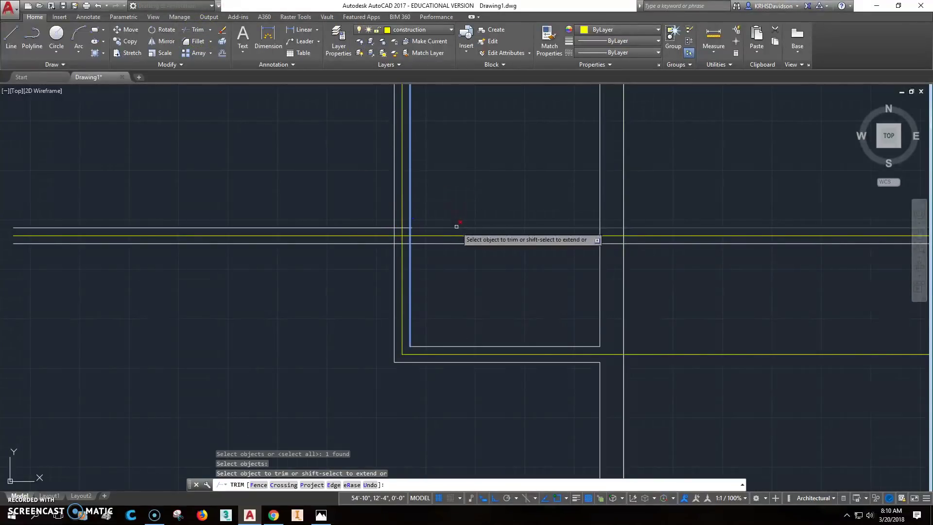
left_click(456, 228)
left_click(460, 236)
left_click(459, 244)
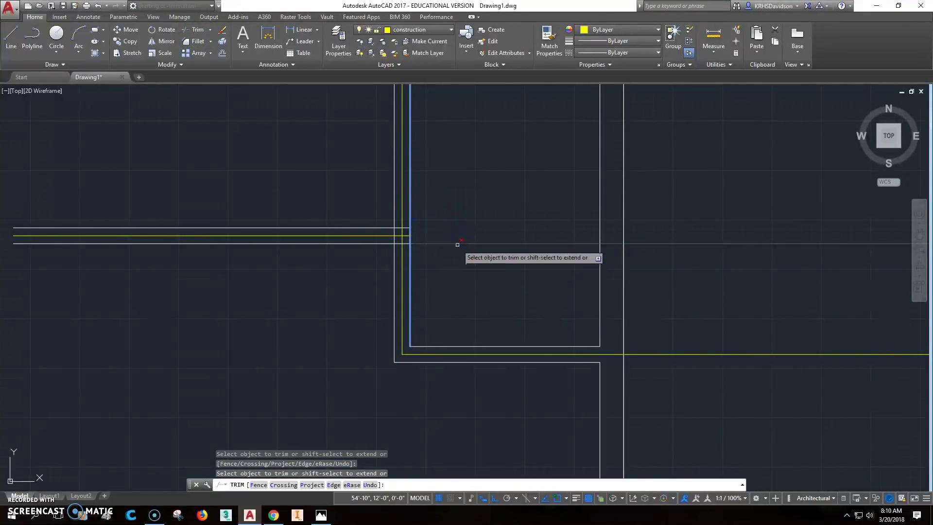
key("Escape")
key("Escape")
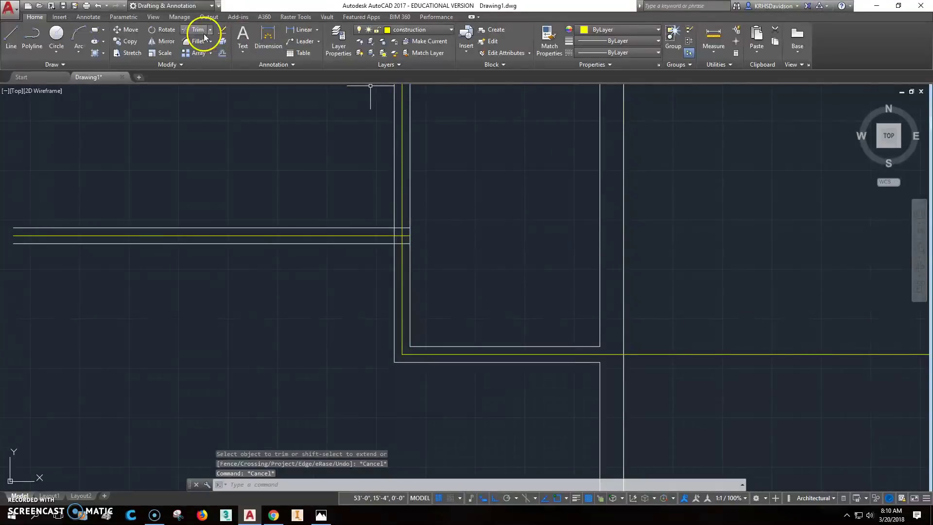
- Trim the vertical wall line pieces above the new wall's top line
left_click(197, 29)
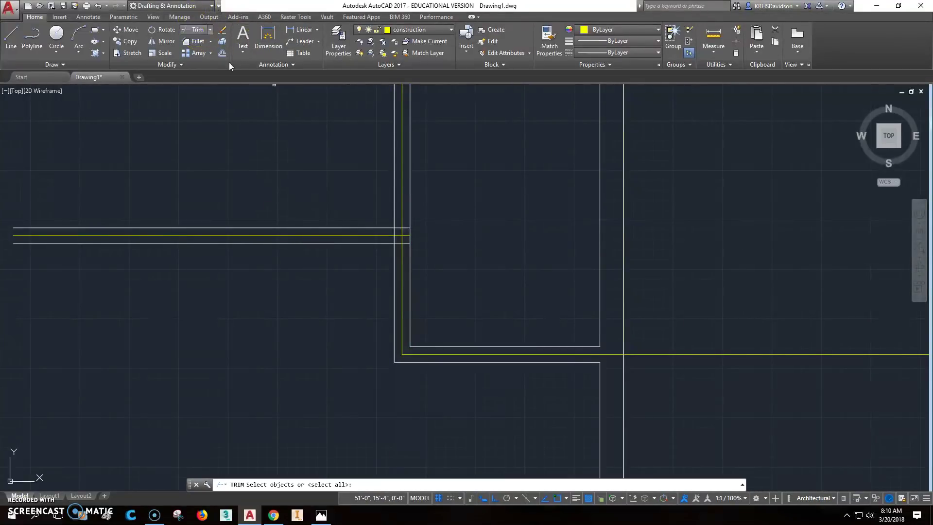
left_click(332, 227)
right_click(342, 202)
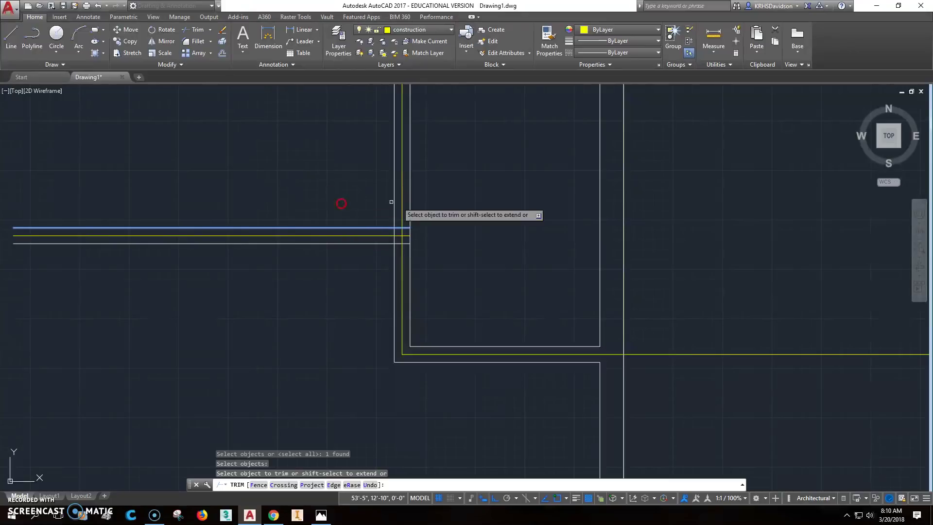
left_click(410, 204)
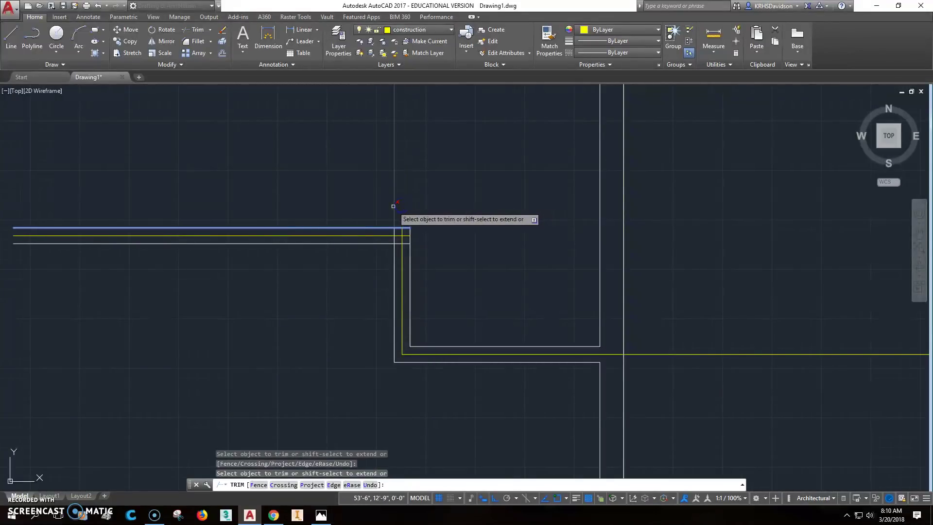
left_click(395, 208)
key("Escape")
key("Escape")
- Grip-stretch the construction lines to meet at the corner, then adjust the inner wall line's top end
scroll(386, 272, "up", 2)
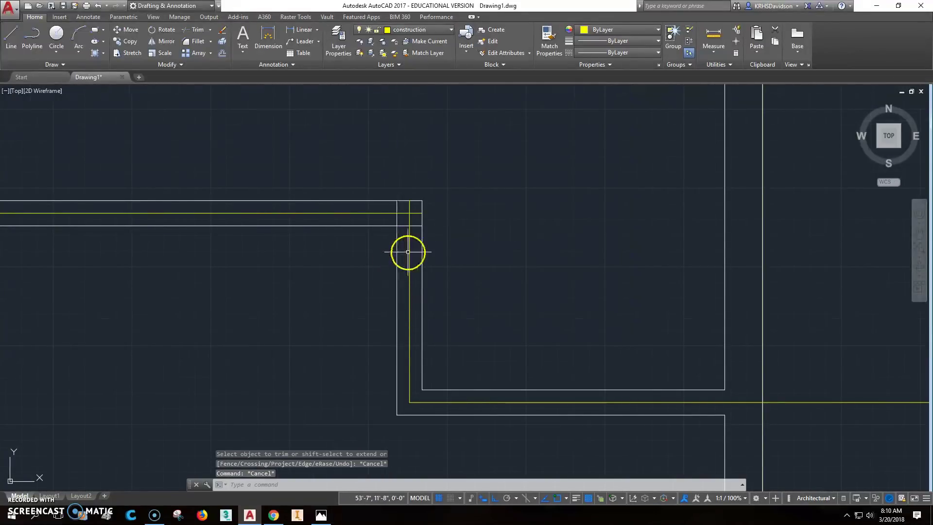
scroll(417, 224, "up", 1)
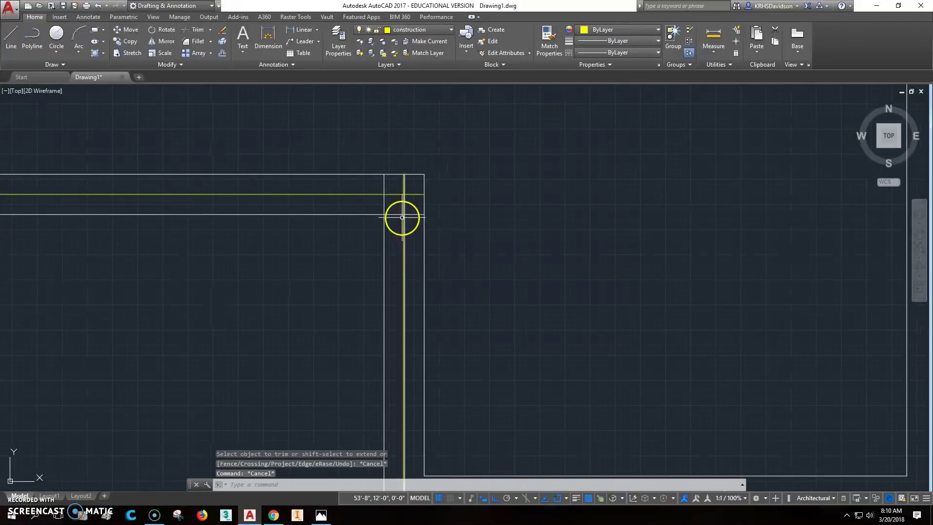
left_click(405, 177)
left_click(406, 177)
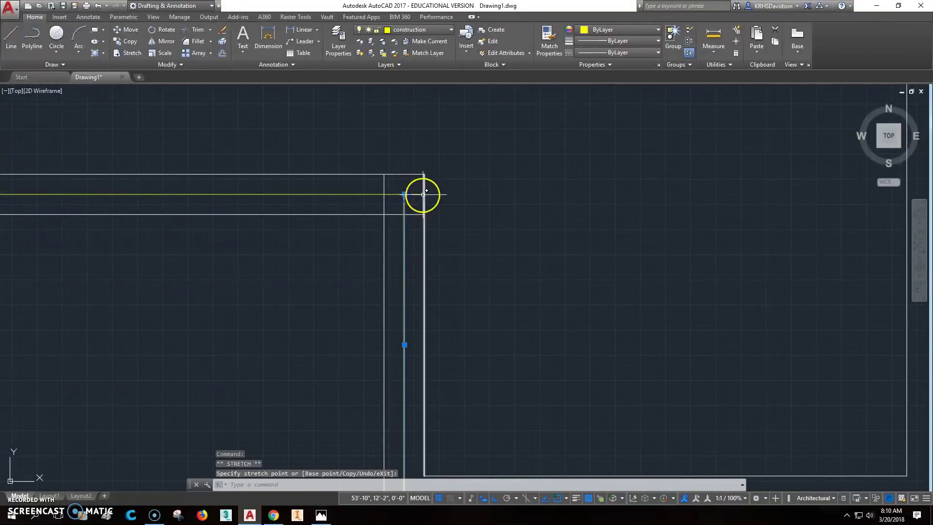
left_click(425, 194)
left_click(425, 194)
left_click(404, 194)
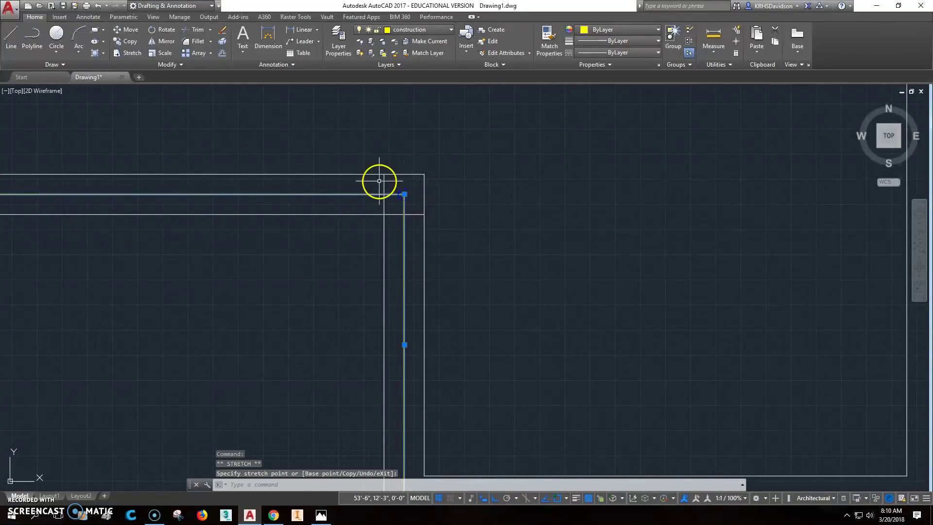
left_click(384, 178)
left_click(384, 174)
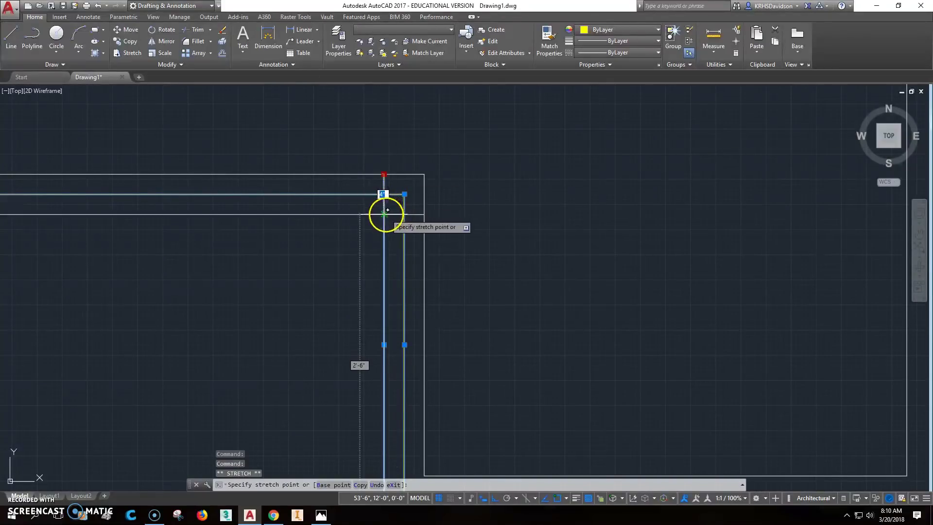